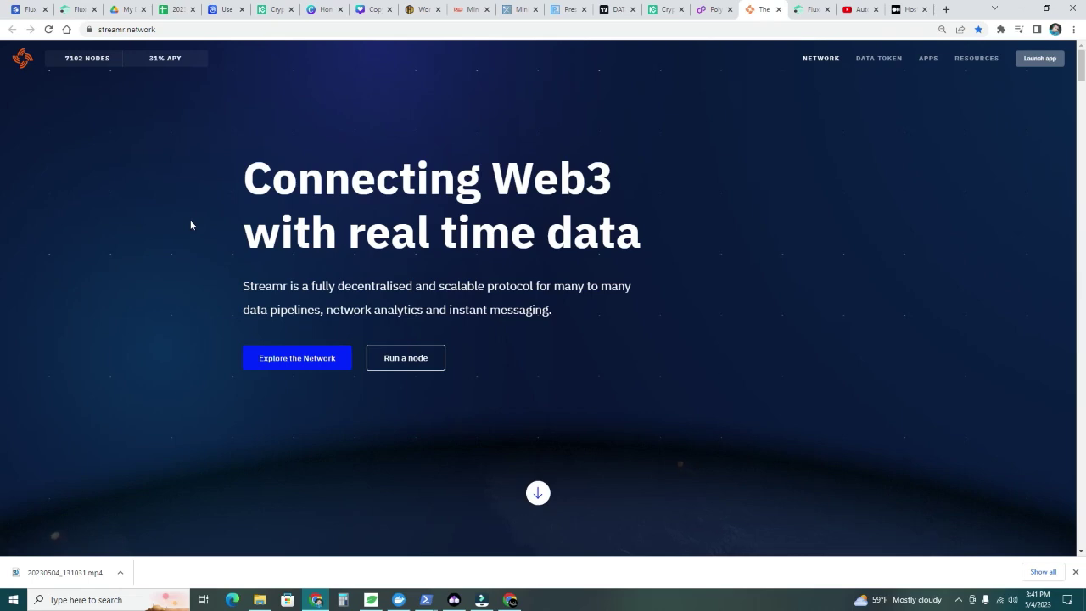
# Bring up each of the three Streamr node PowerShell log windows to review their reward-claimed messages
pyautogui.click(425, 604)
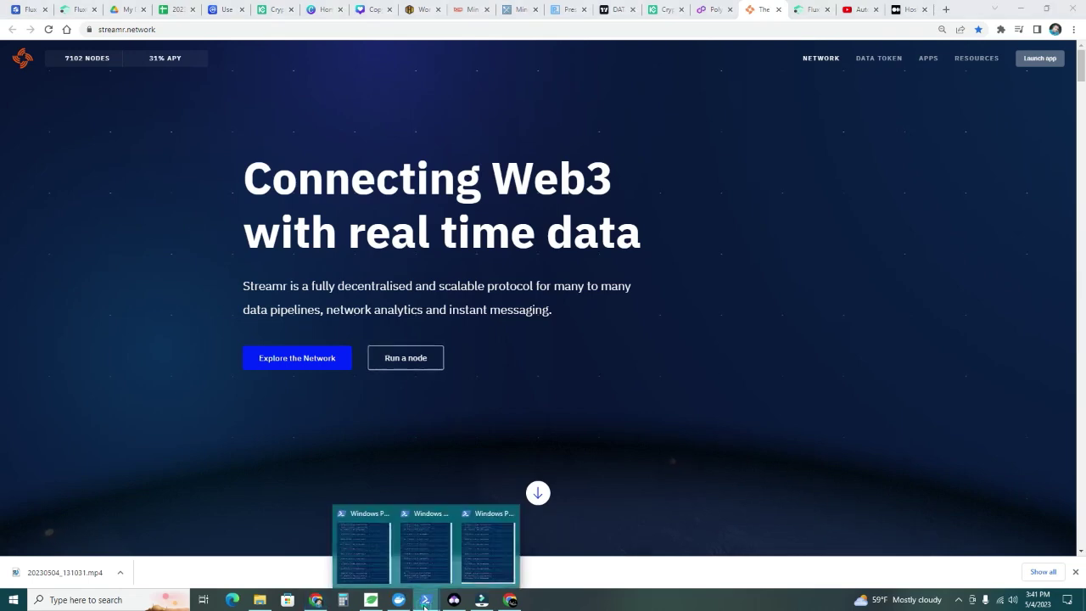
pyautogui.click(365, 554)
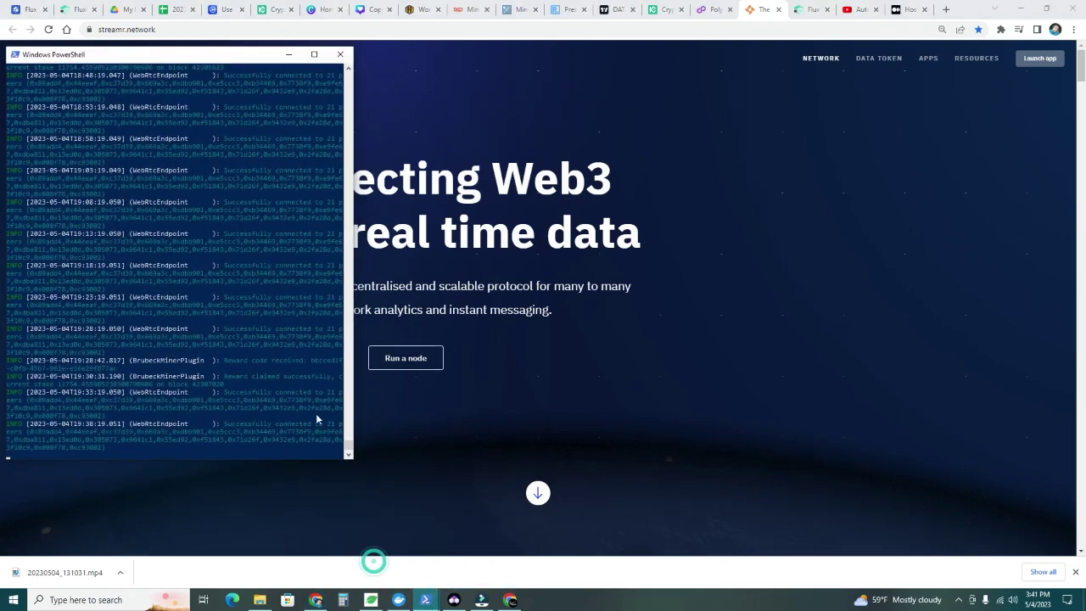
pyautogui.click(428, 605)
pyautogui.click(424, 556)
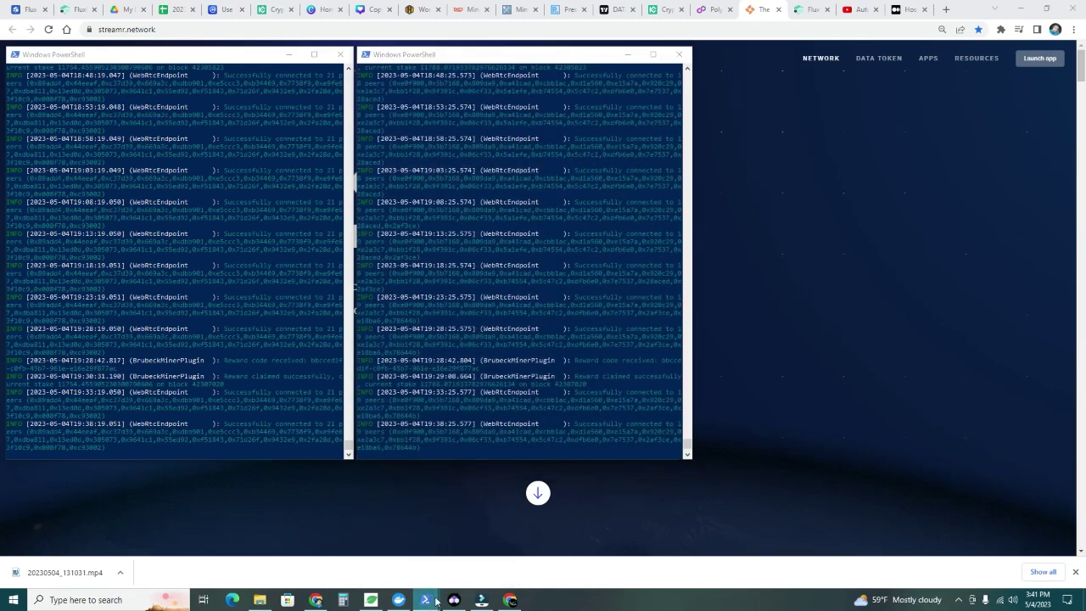
pyautogui.click(428, 603)
pyautogui.click(493, 547)
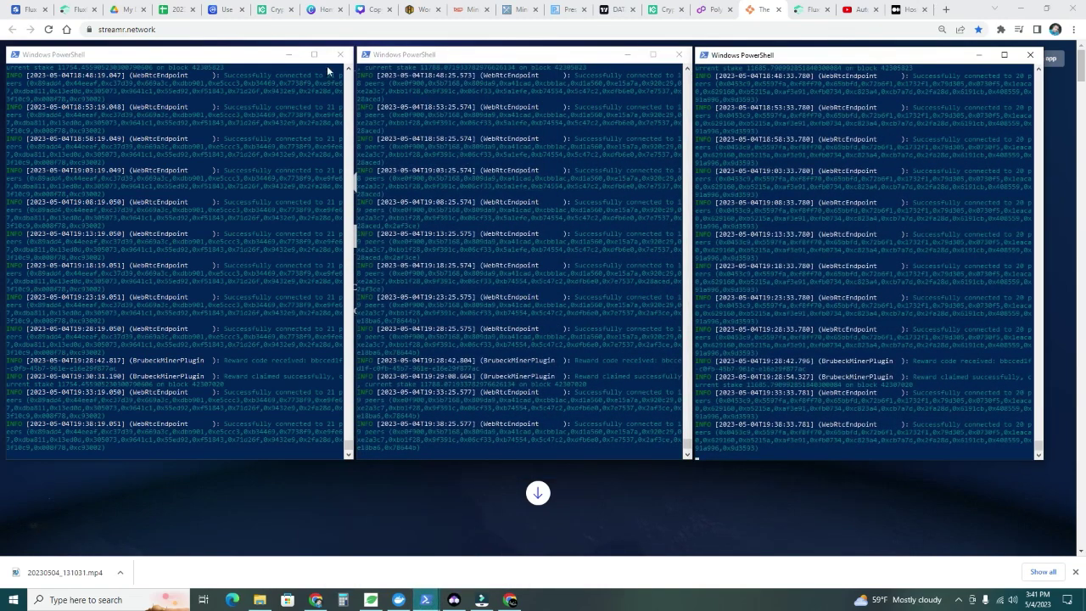
# Minimize all three Streamr node log windows
pyautogui.click(289, 55)
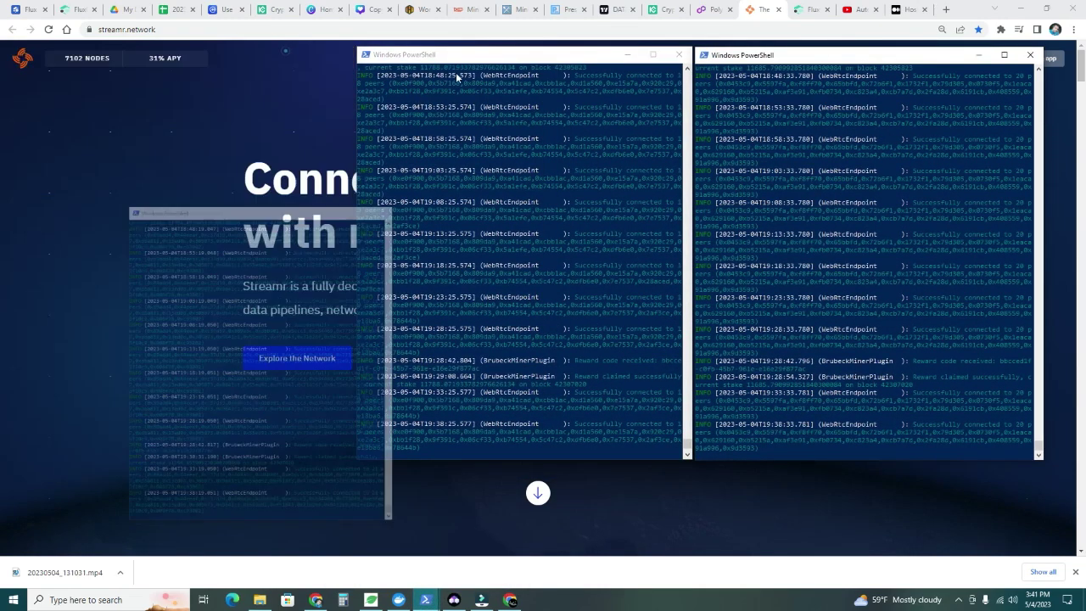
pyautogui.click(629, 55)
pyautogui.click(979, 54)
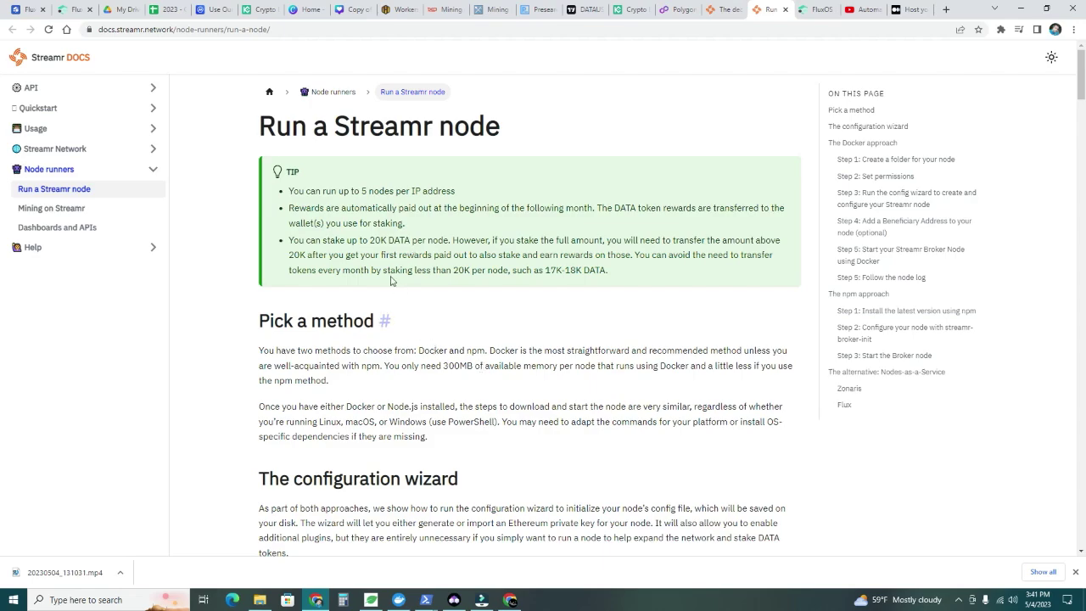
# Scroll to Nodes-as-a-Service and highlight the Flux heading and the ZelID prerequisite
pyautogui.scroll(-10, 382, 268)
pyautogui.scroll(-20, 382, 269)
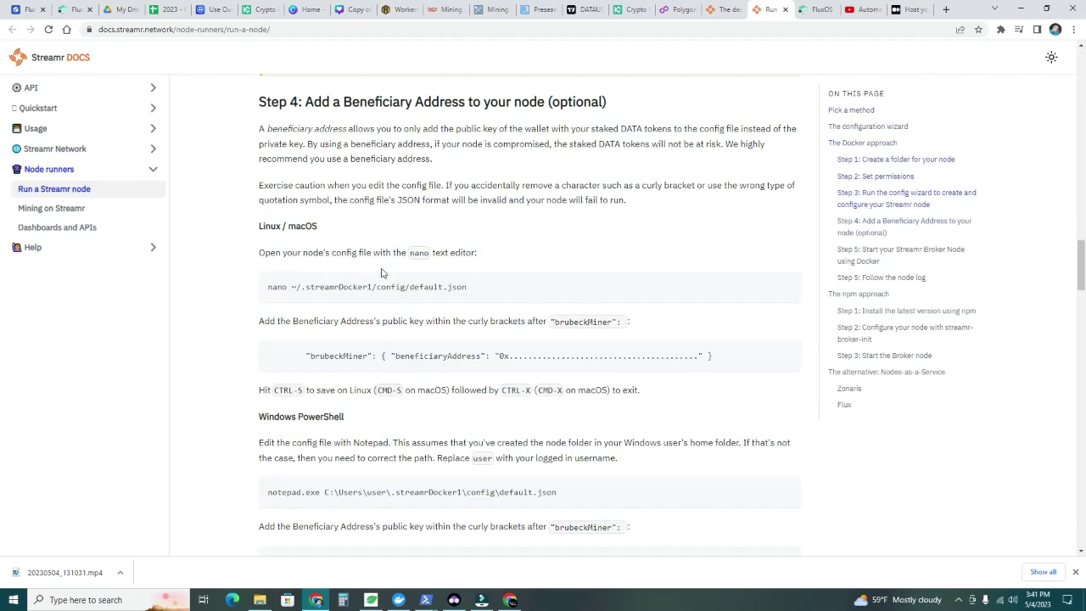
pyautogui.scroll(-10, 382, 273)
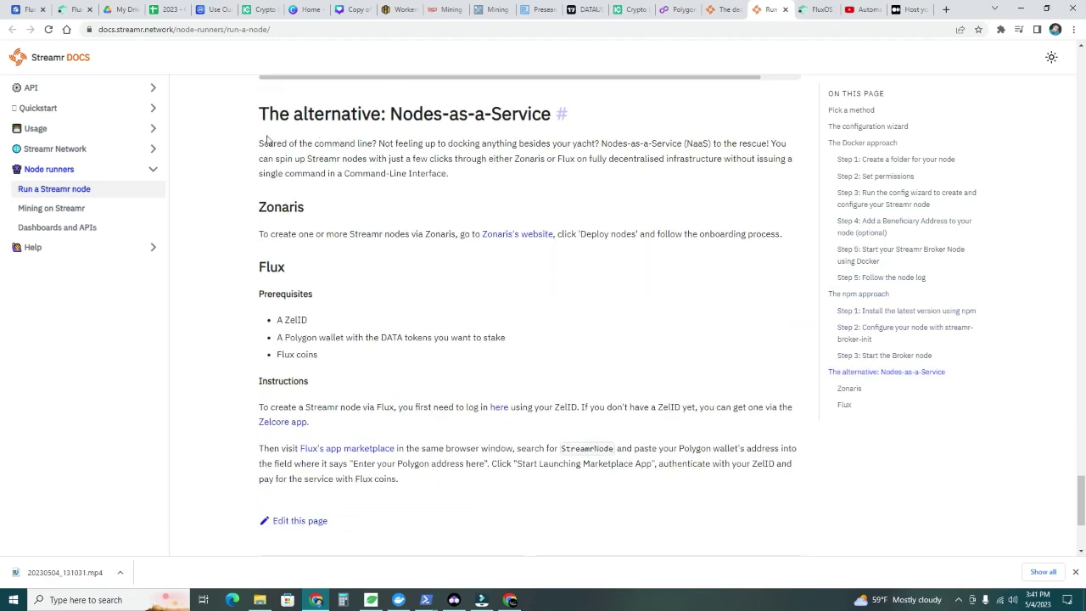
pyautogui.doubleClick(268, 265)
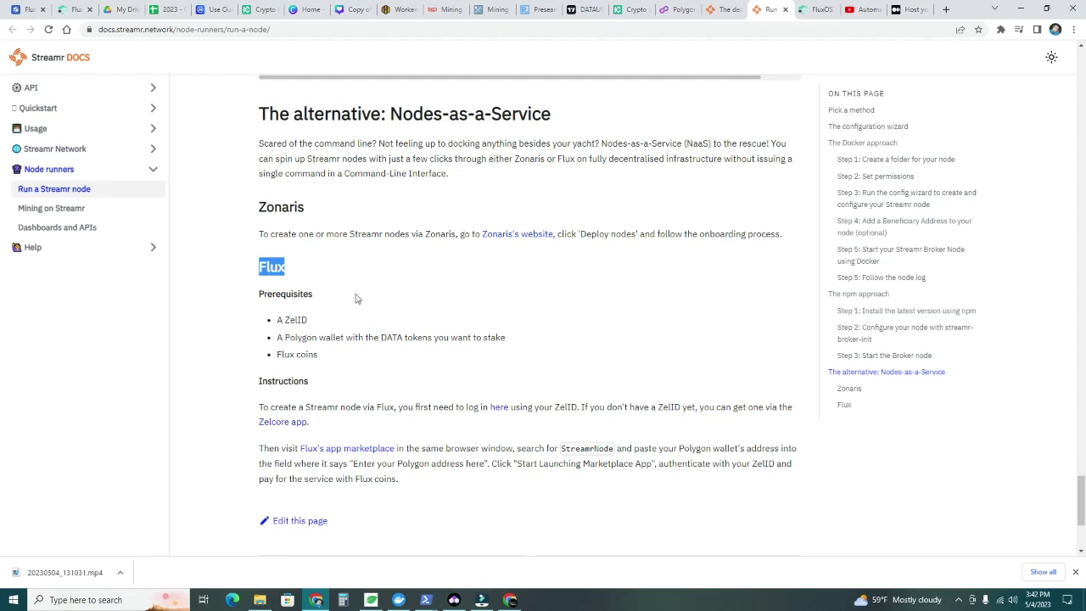
pyautogui.click(309, 322)
pyautogui.moveTo(310, 323); pyautogui.dragTo(509, 342)
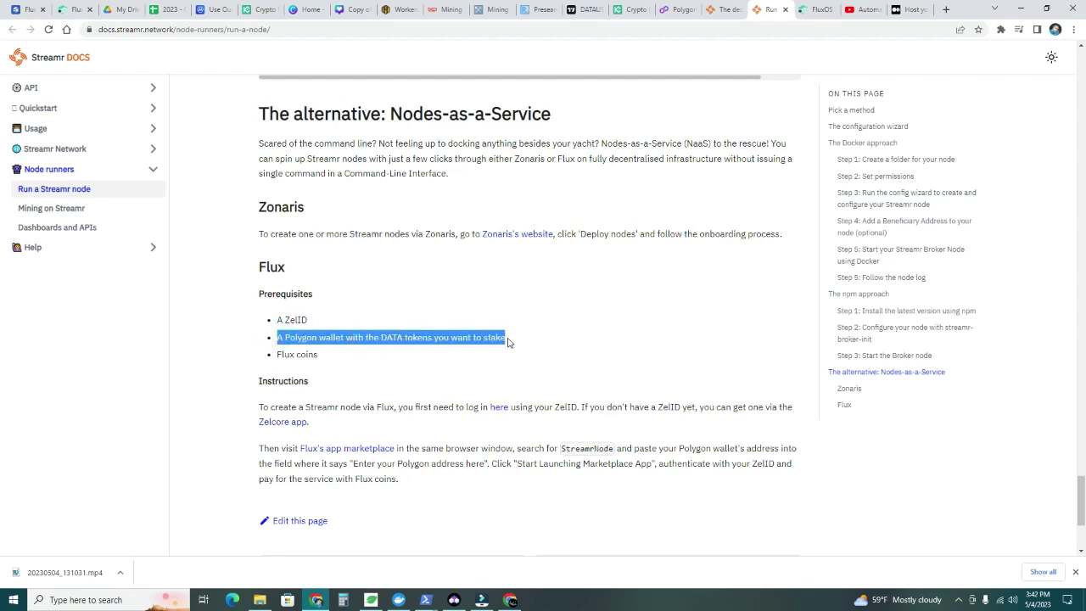
pyautogui.click(328, 357)
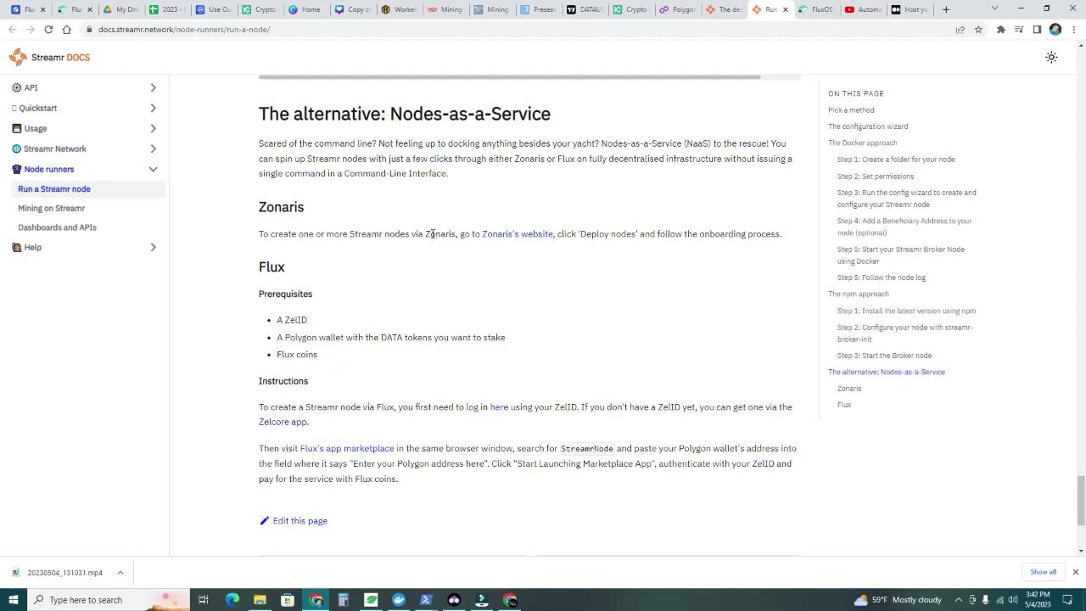
# Show the Flux holdings in Zelcore, then highlight the Polygon wallet requirement
pyautogui.click(455, 600)
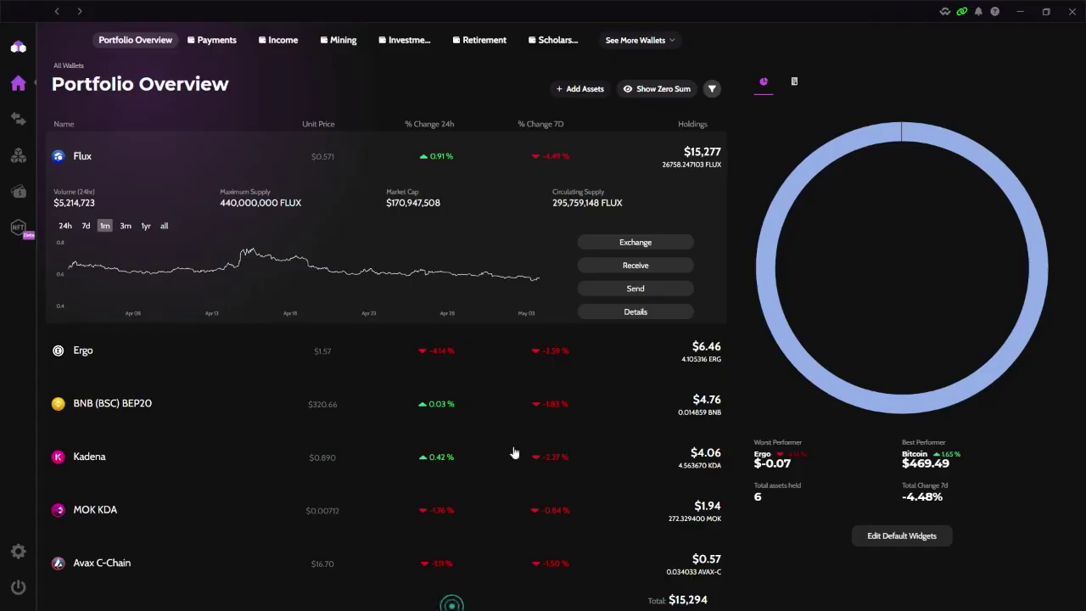
pyautogui.click(1024, 11)
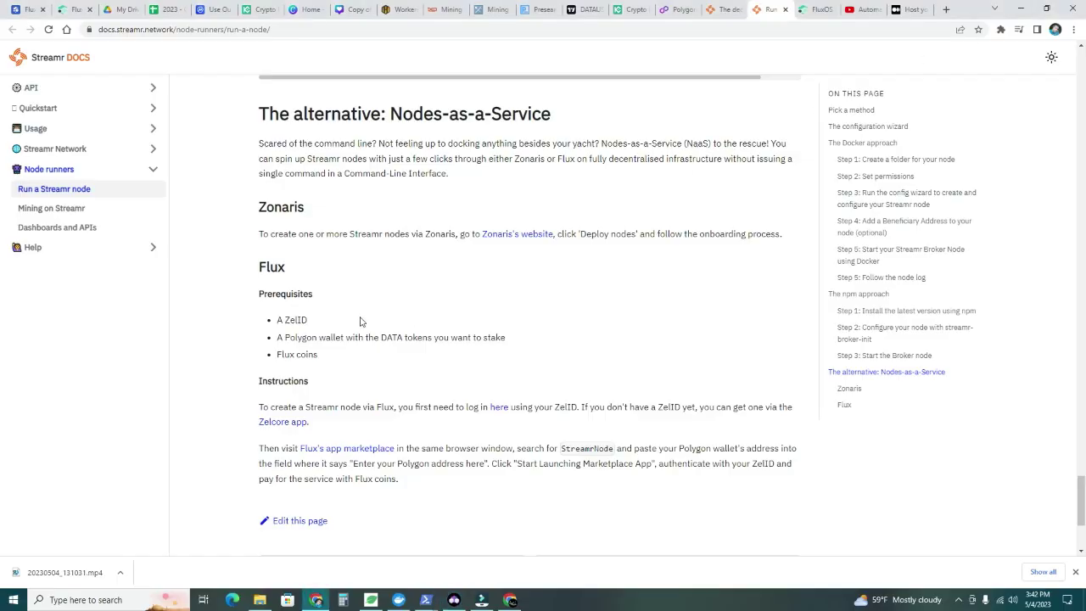
pyautogui.click(286, 337)
pyautogui.moveTo(286, 337); pyautogui.dragTo(374, 336)
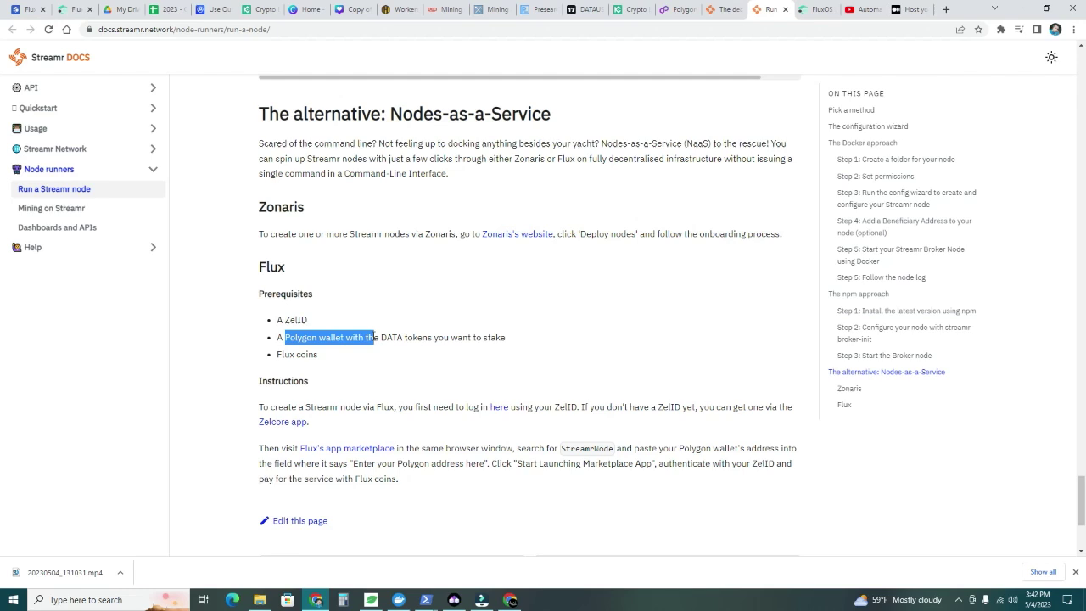
# Open MetaMask and confirm it is on the Polygon Mainnet network
pyautogui.click(1001, 33)
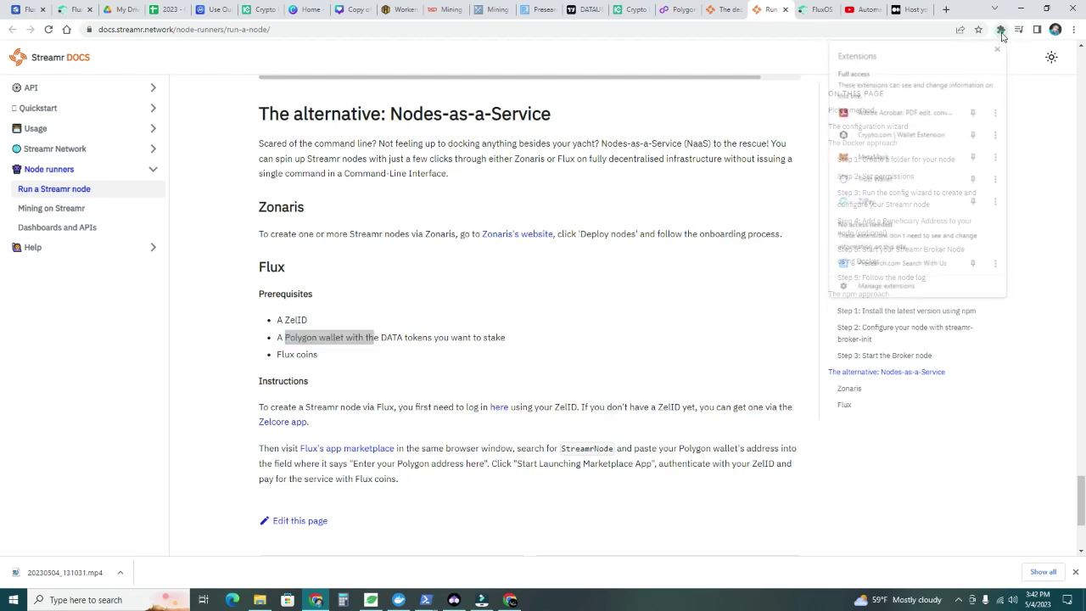
pyautogui.click(890, 158)
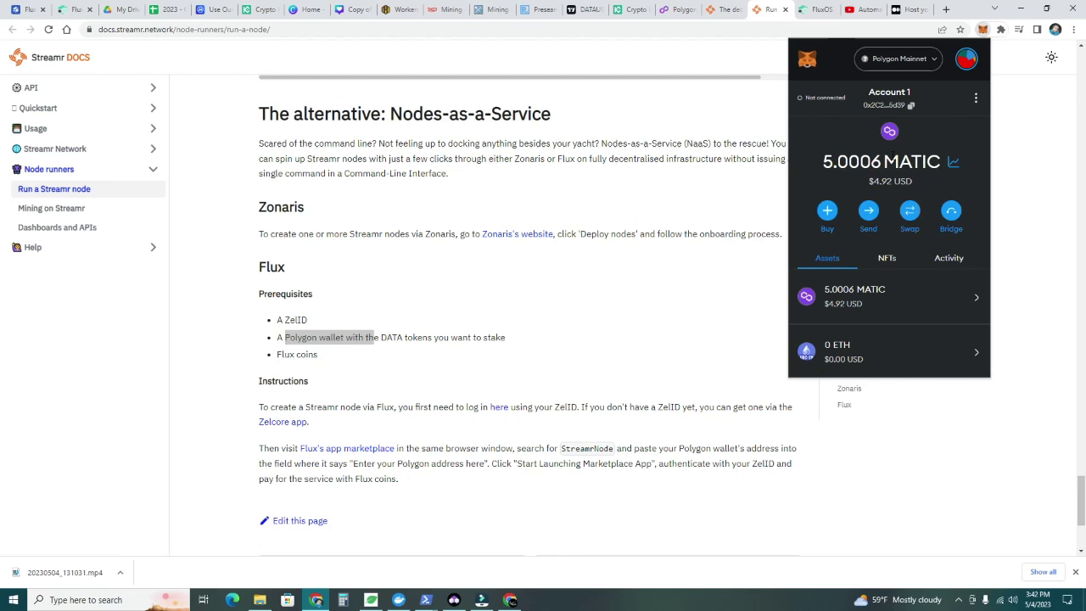
pyautogui.click(934, 61)
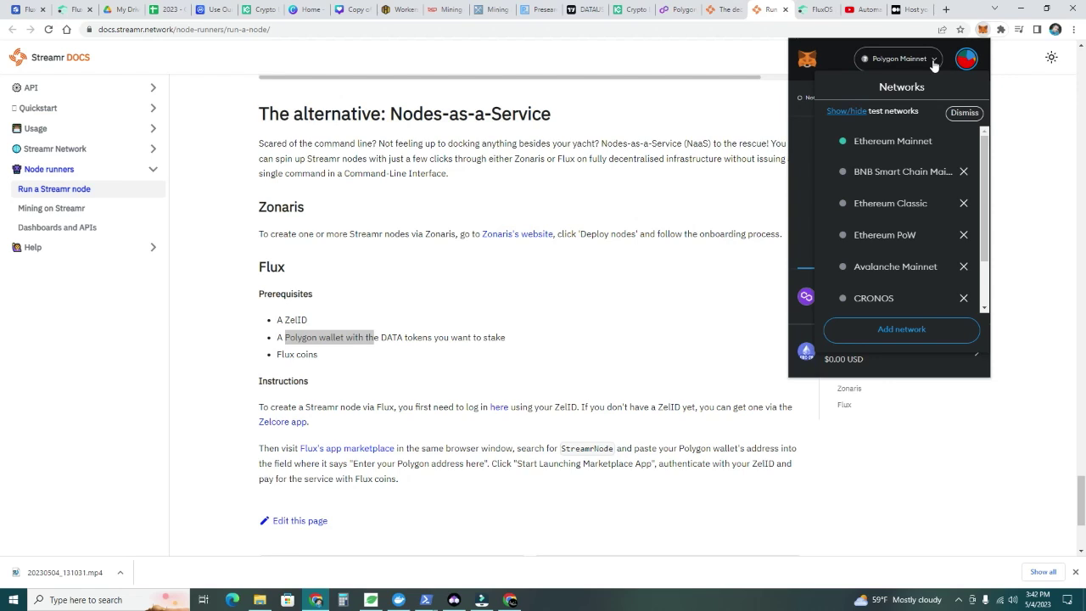
pyautogui.click(934, 64)
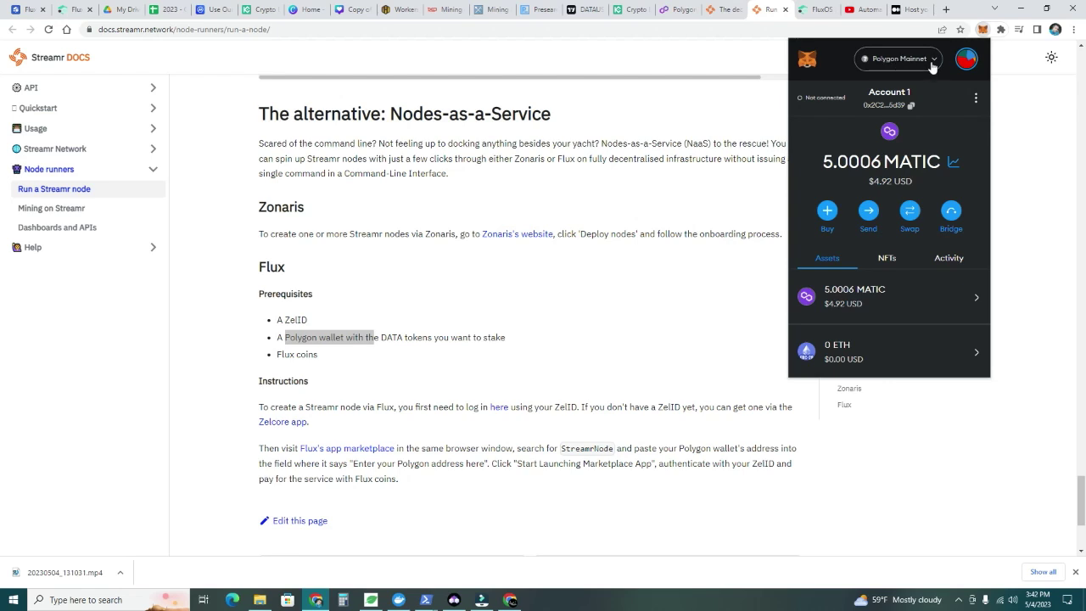
# Make Streamr4 the active MetaMask account and copy its wallet address
pyautogui.click(960, 64)
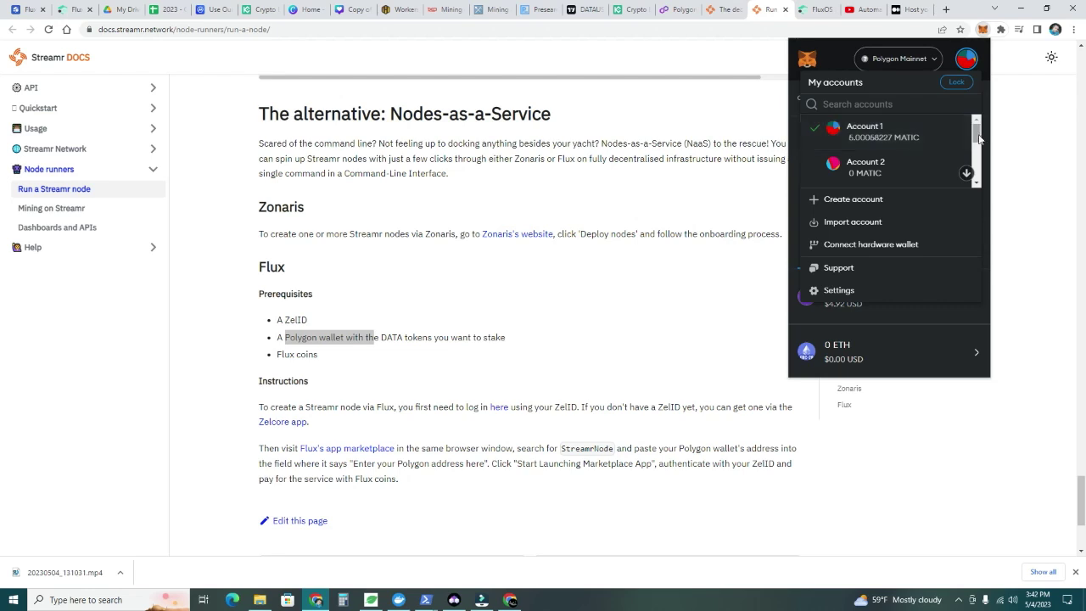
pyautogui.scroll(-2, 840, 153)
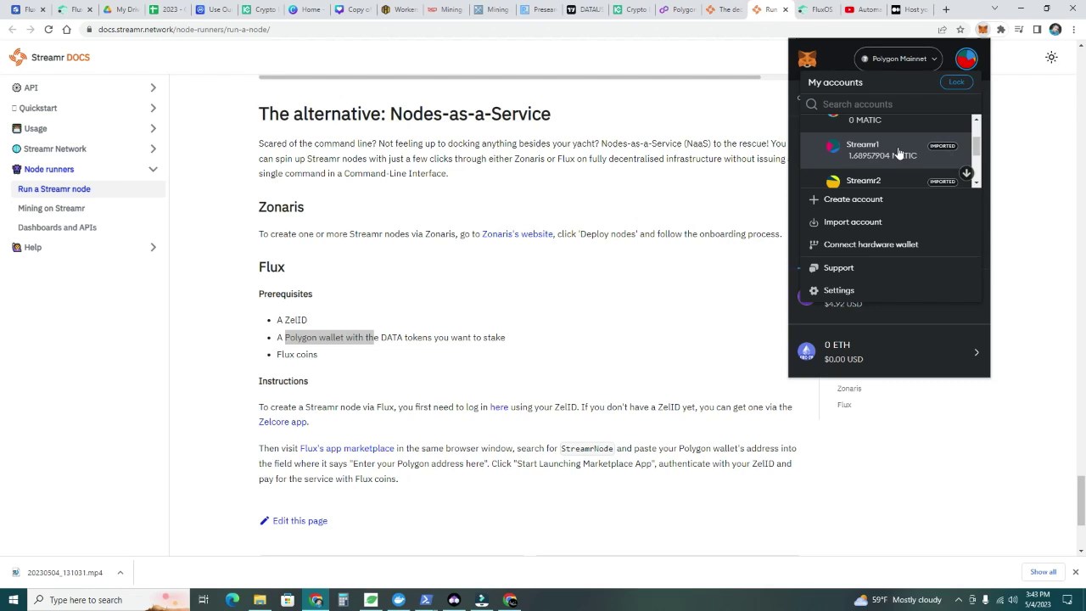
pyautogui.scroll(-2, 976, 146)
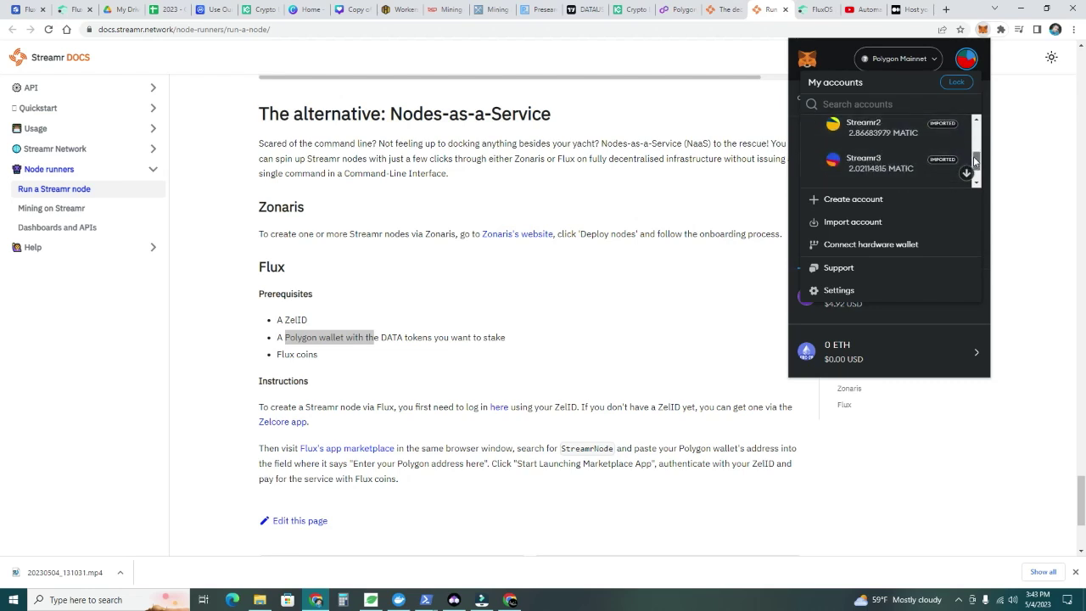
pyautogui.moveTo(973, 156); pyautogui.dragTo(973, 171)
pyautogui.click(872, 168)
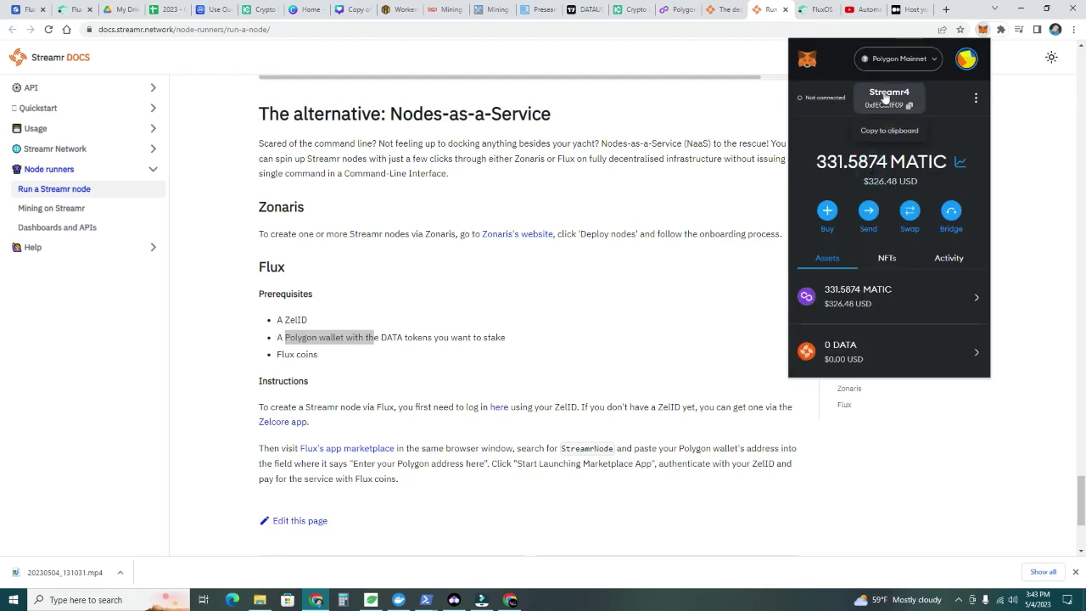
pyautogui.click(885, 98)
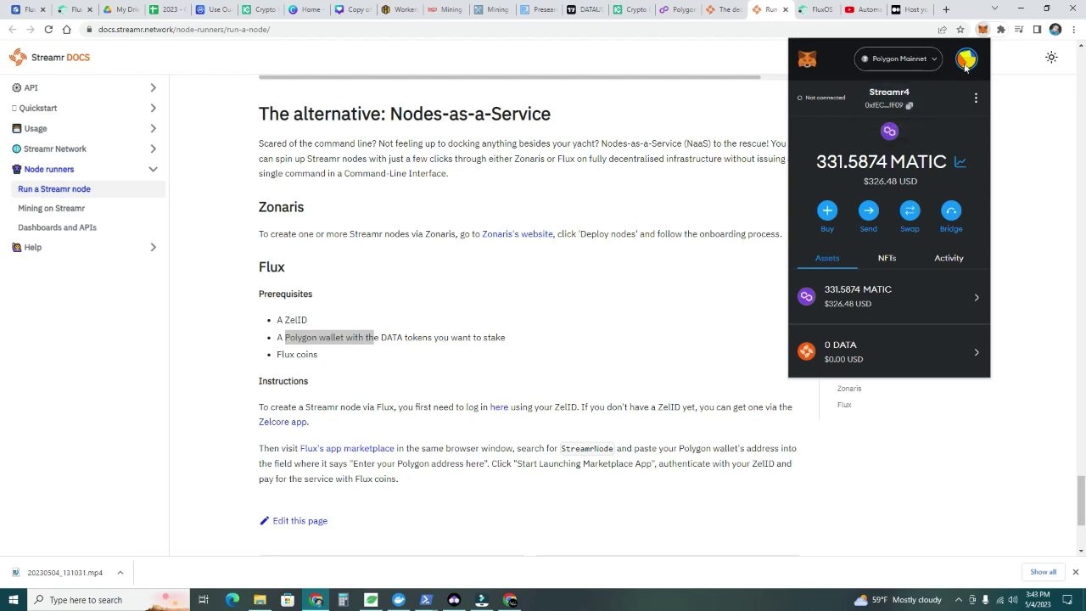
pyautogui.click(966, 61)
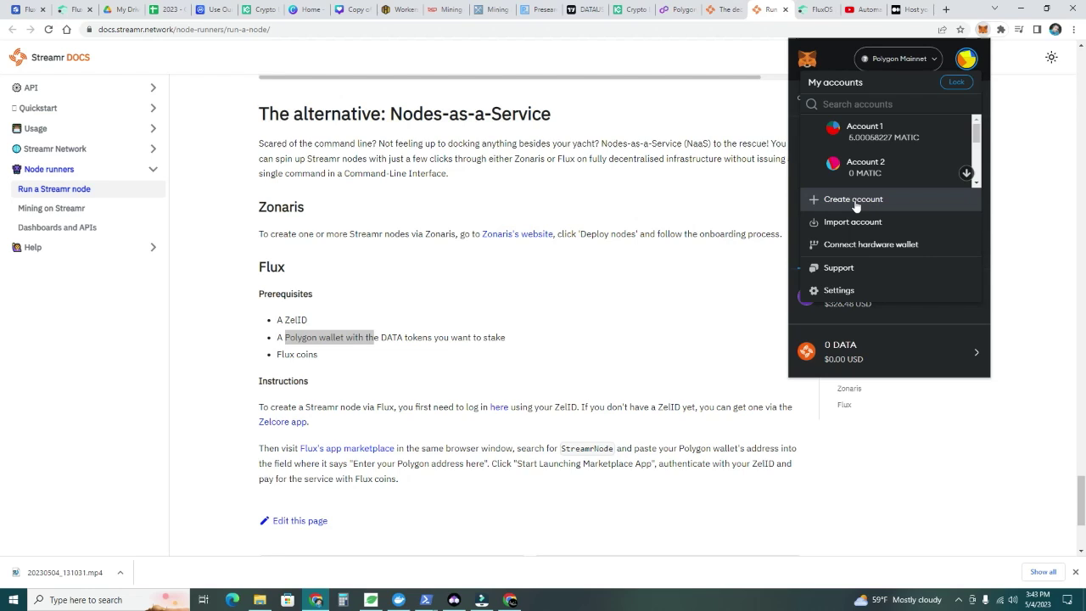
pyautogui.scroll(-5, 958, 170)
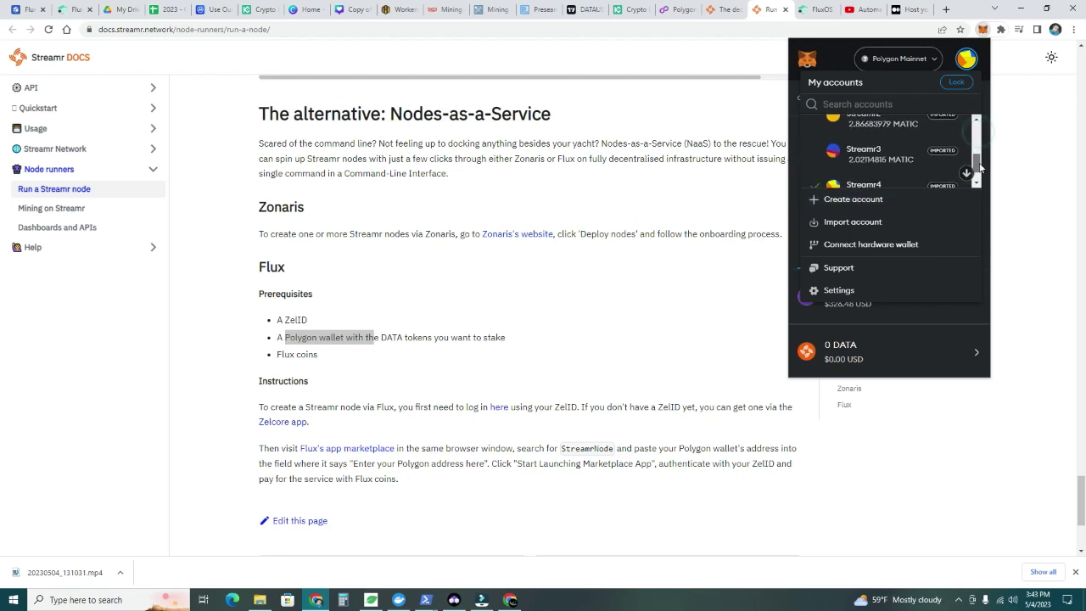
pyautogui.click(878, 181)
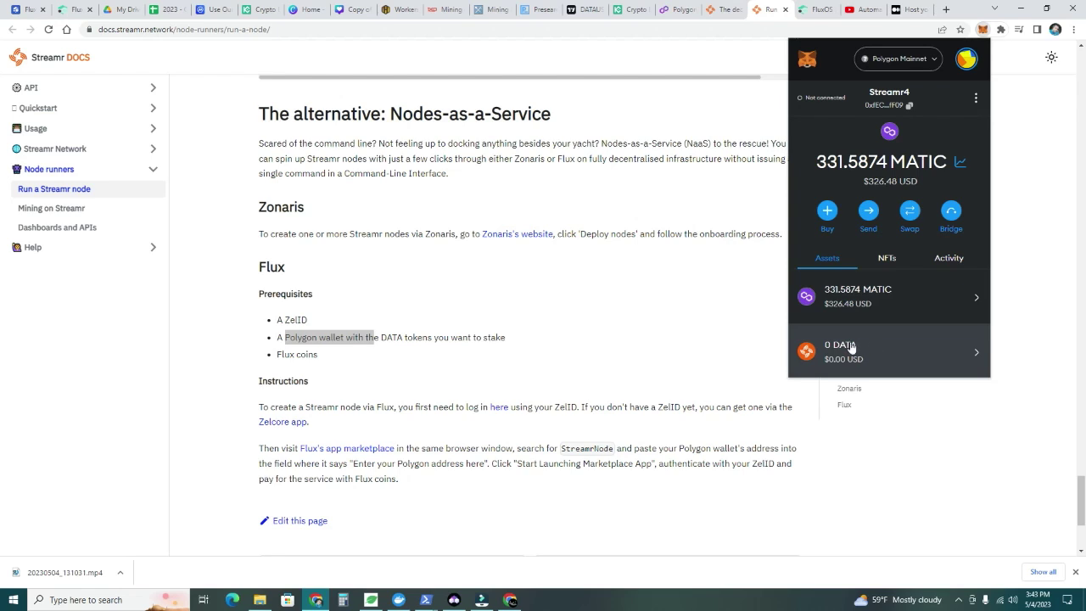
pyautogui.click(877, 357)
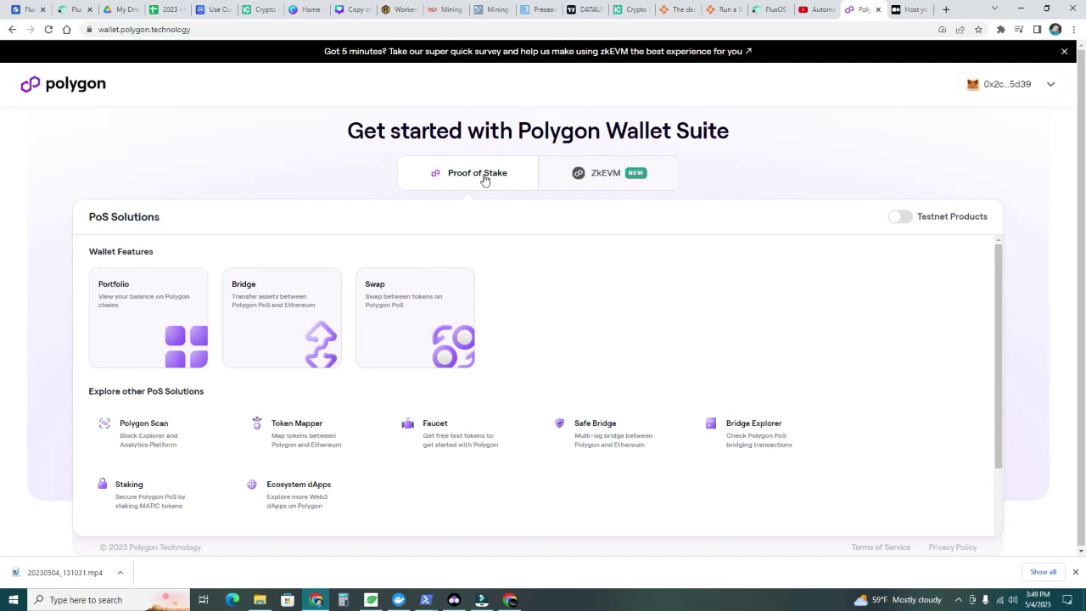
# Open the Polygon token swap and pin MetaMask to the browser toolbar
pyautogui.click(485, 179)
pyautogui.click(402, 310)
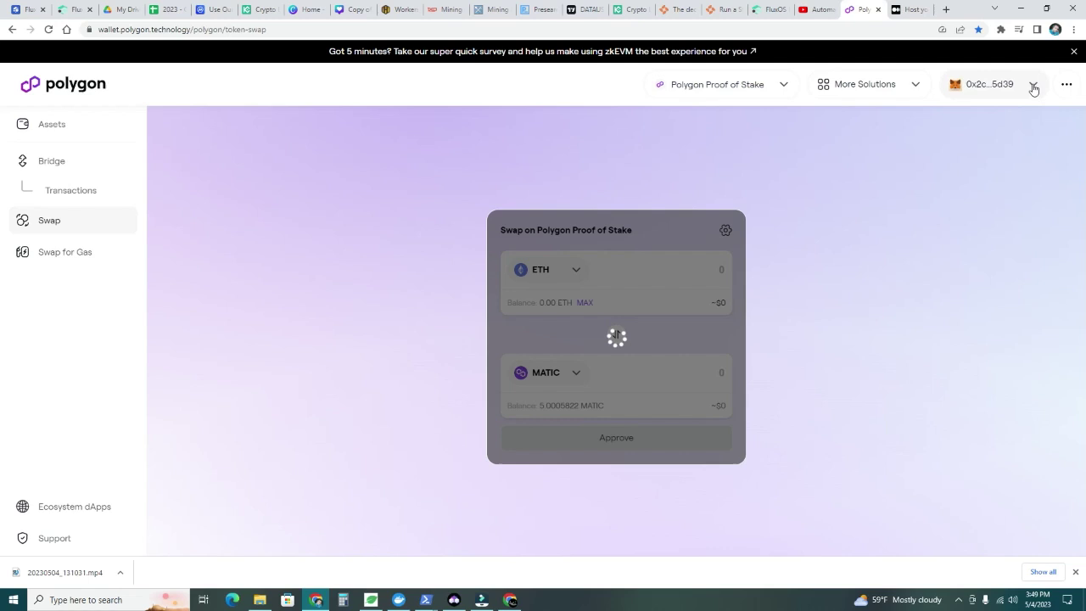
pyautogui.click(1033, 88)
pyautogui.click(1001, 31)
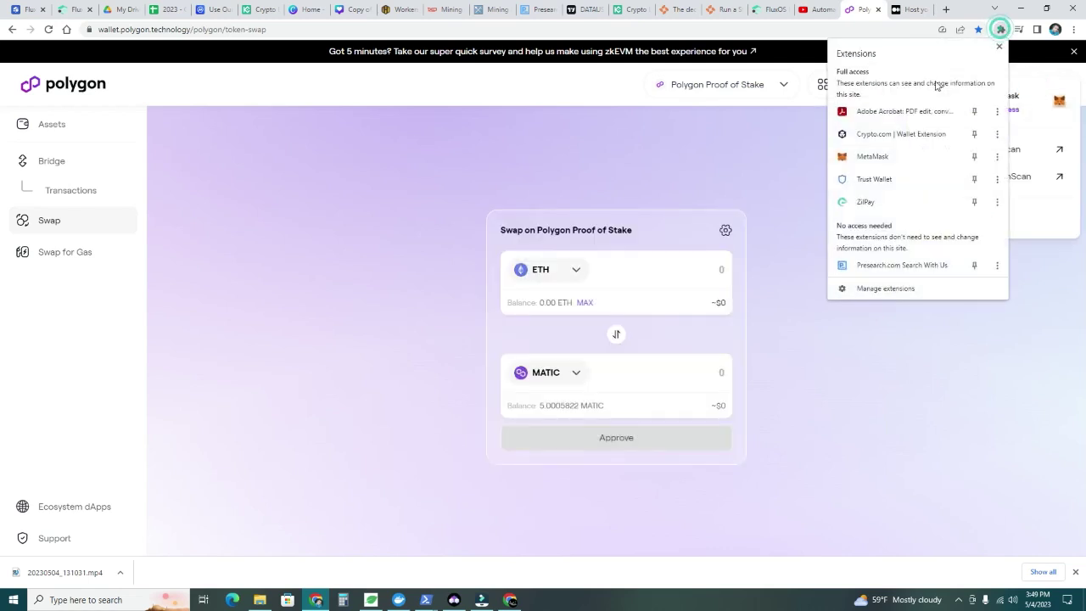
pyautogui.click(973, 156)
pyautogui.press('Escape')
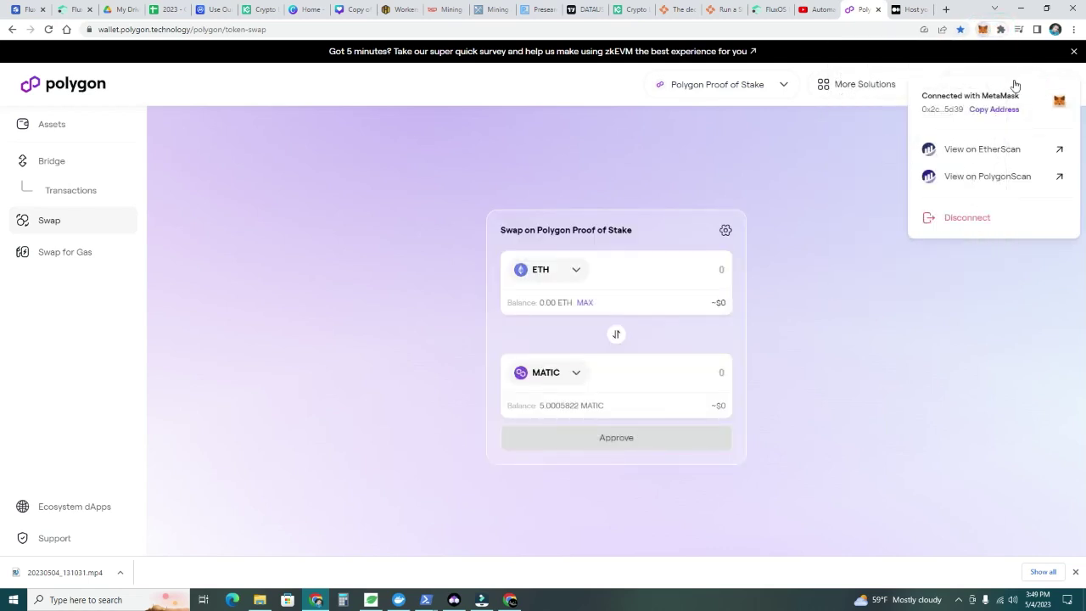
pyautogui.hotkey('alt', 'shift', 'm')
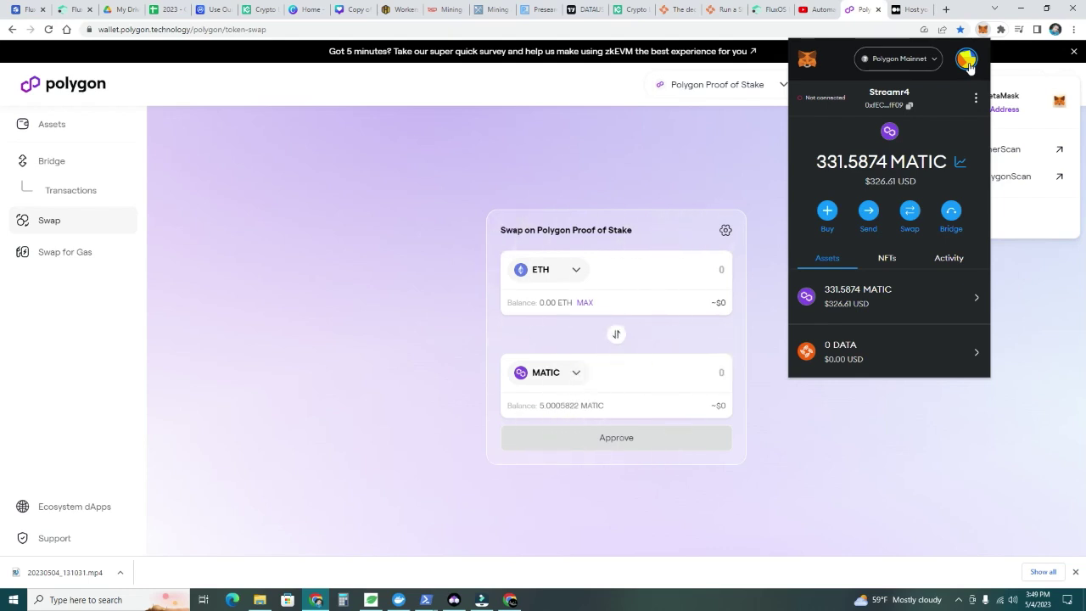
# Switch MetaMask to Streamr4 (331.5874 MATIC) and connect it to wallet.polygon.technology
pyautogui.click(968, 66)
pyautogui.scroll(-3, 971, 161)
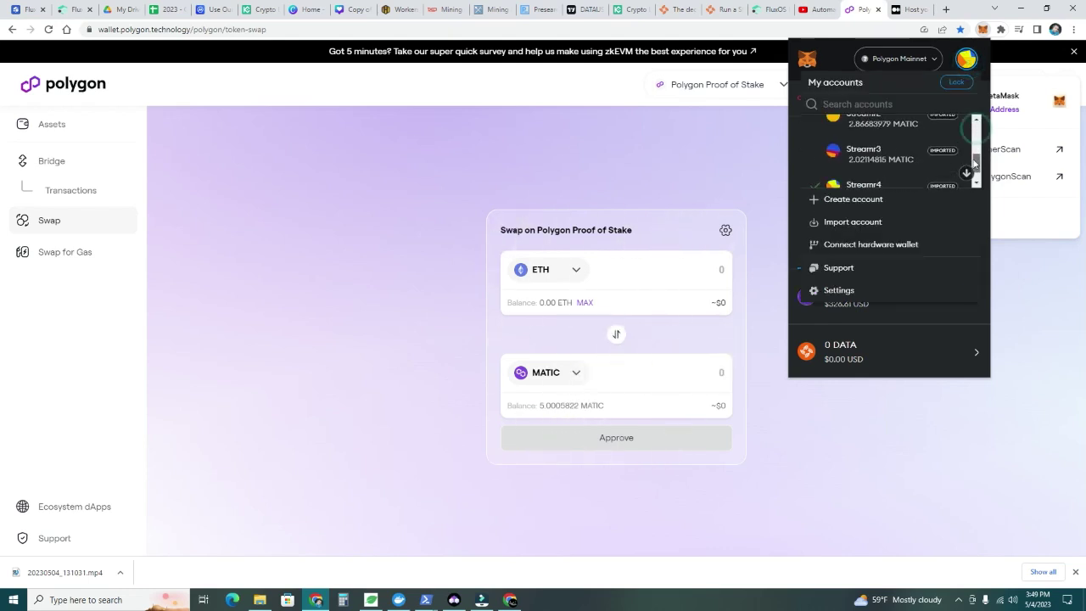
pyautogui.scroll(-1, 974, 163)
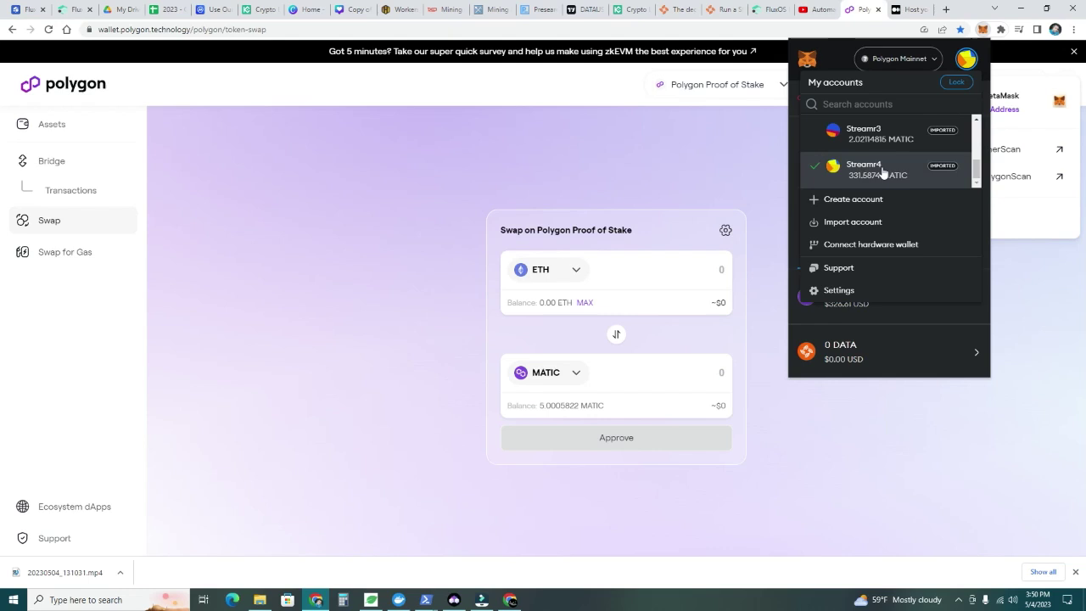
pyautogui.click(882, 173)
pyautogui.click(827, 99)
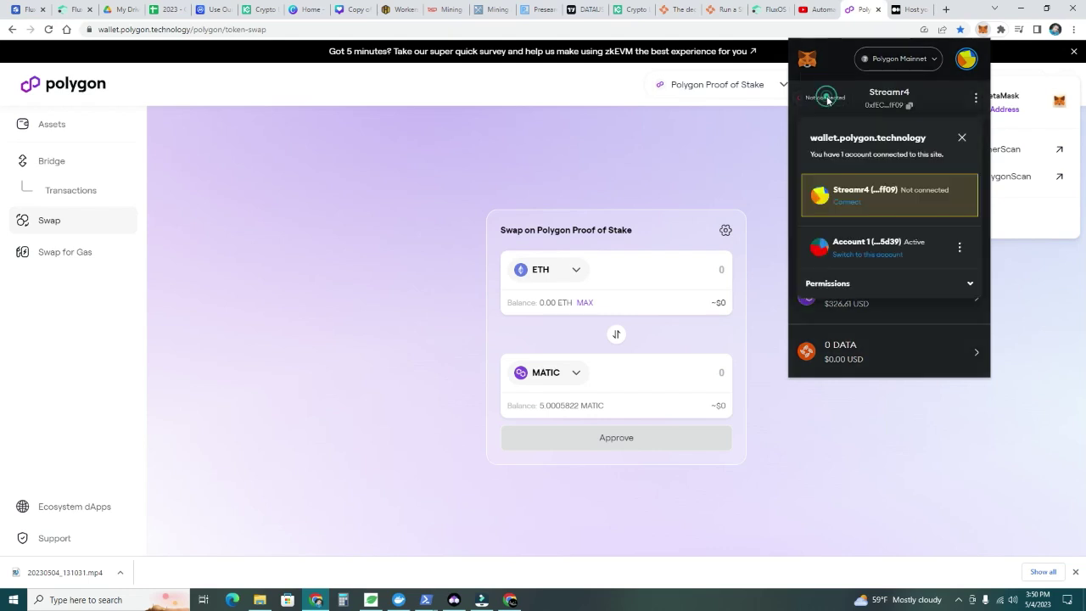
pyautogui.click(848, 202)
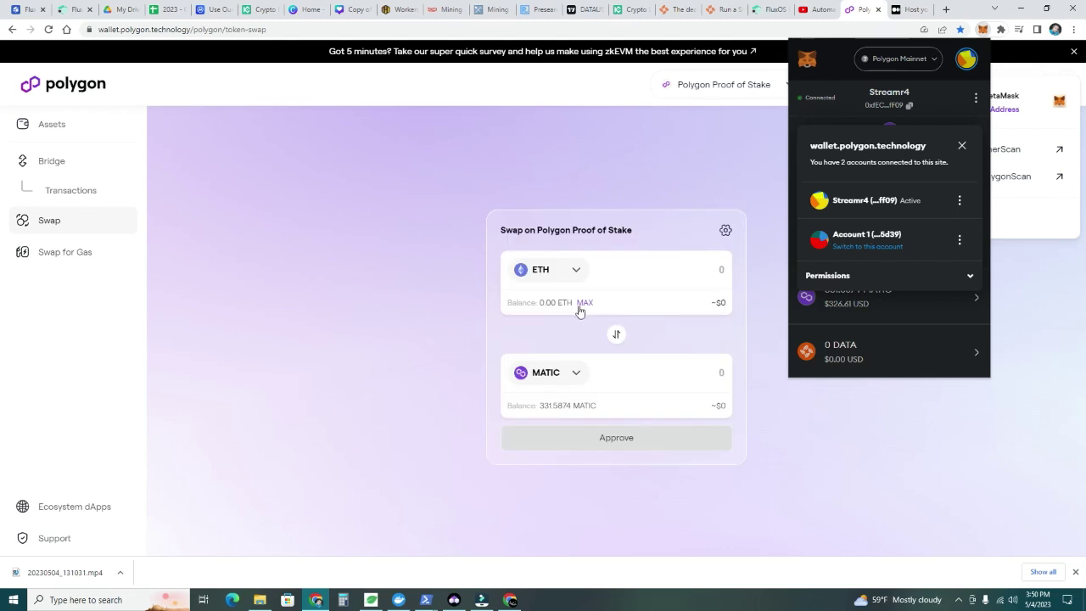
# Set the swap from MATIC to DATA using the maximum MATIC balance
pyautogui.click(576, 270)
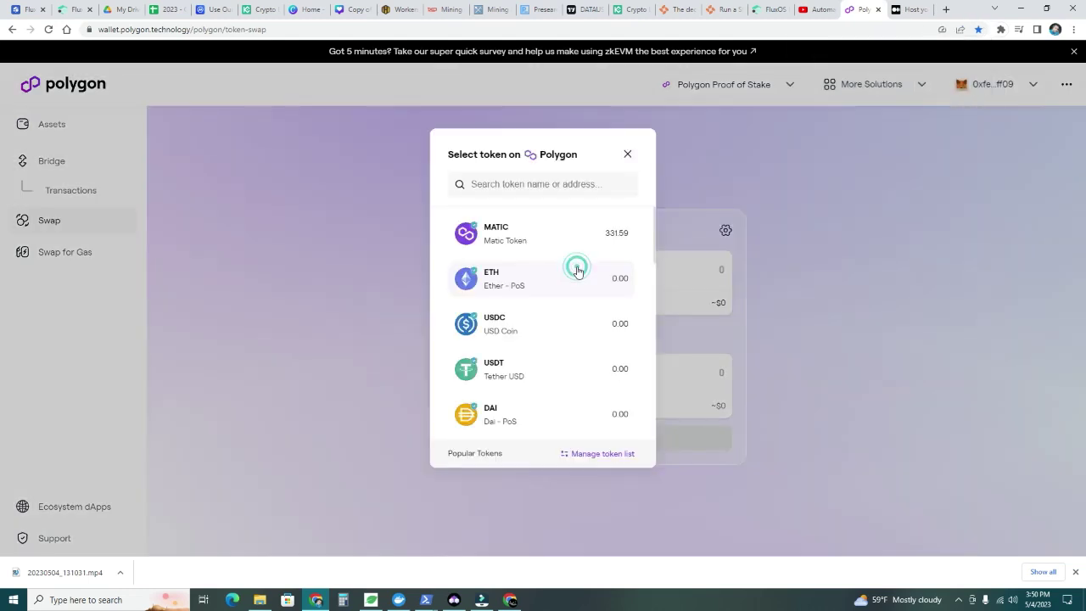
pyautogui.click(535, 243)
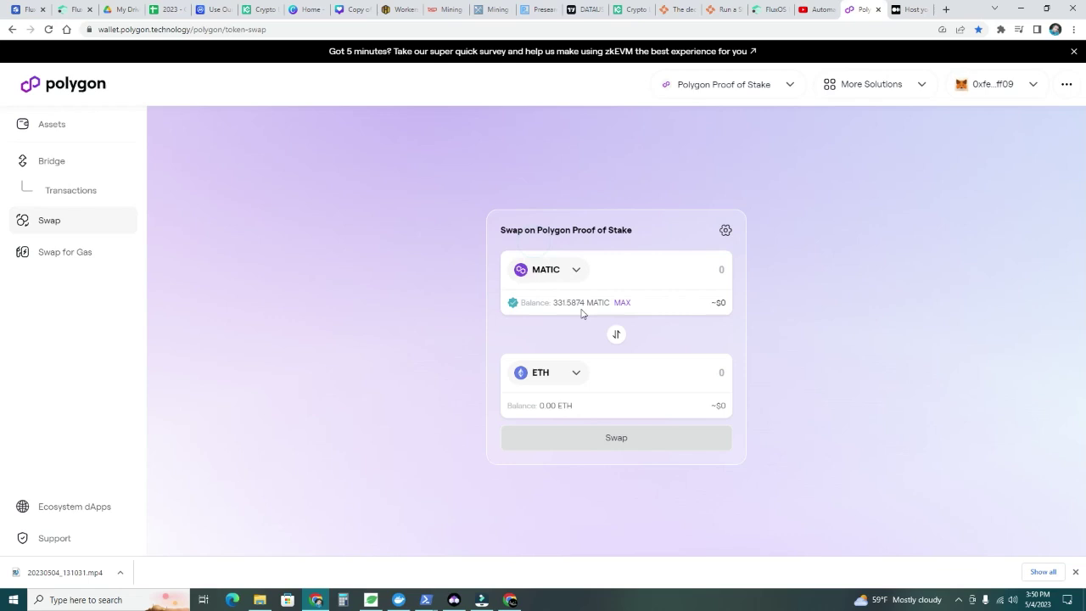
pyautogui.click(577, 373)
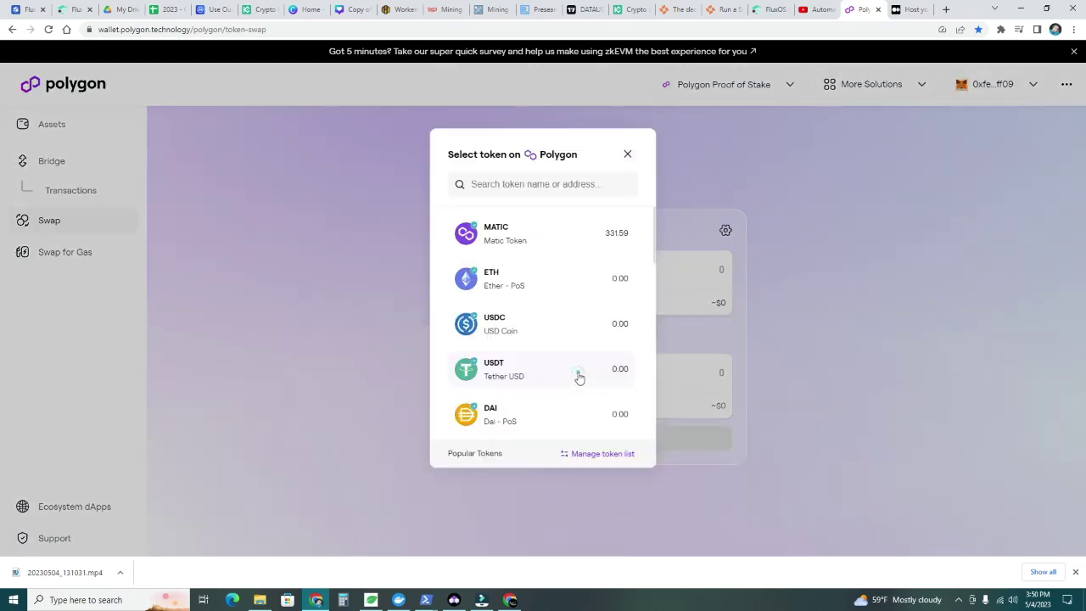
pyautogui.click(510, 181)
pyautogui.write('data')
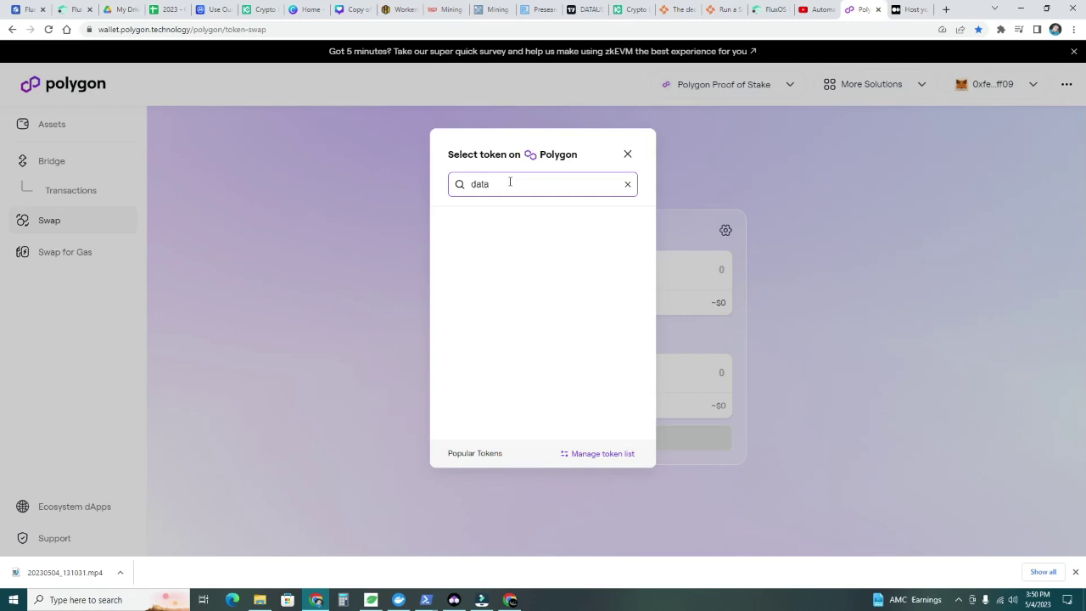
pyautogui.click(497, 248)
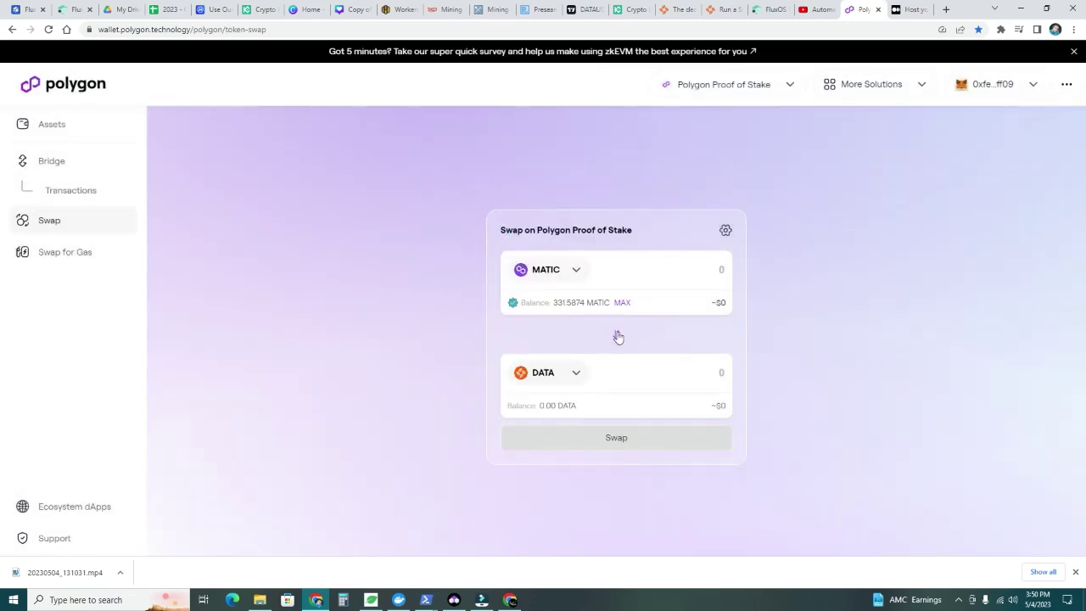
pyautogui.click(620, 302)
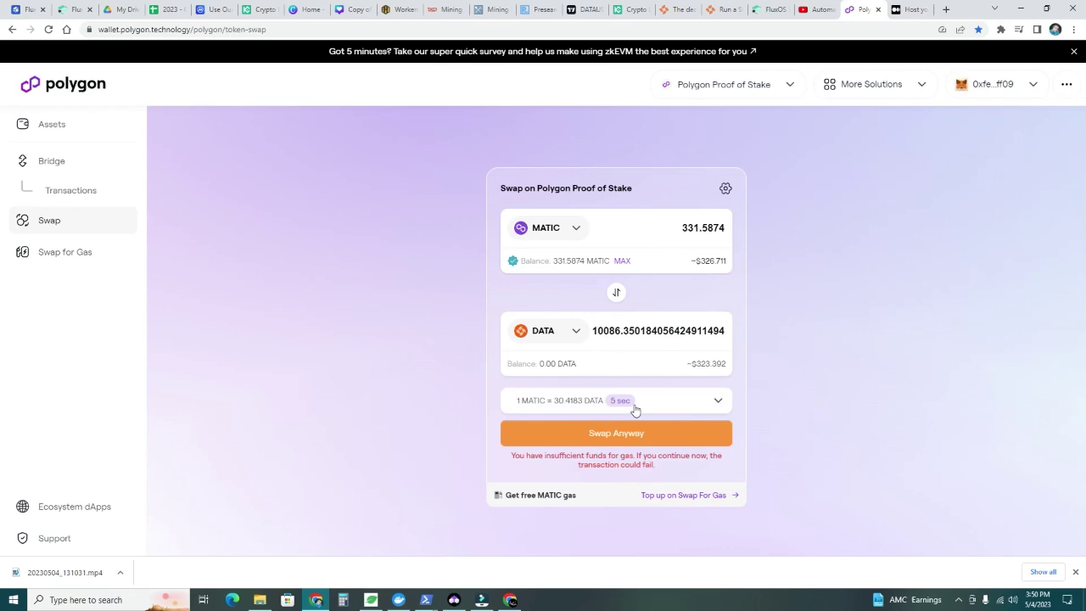
# Check the quote's rate details and slippage settings, then re-apply the maximum MATIC amount
pyautogui.click(713, 405)
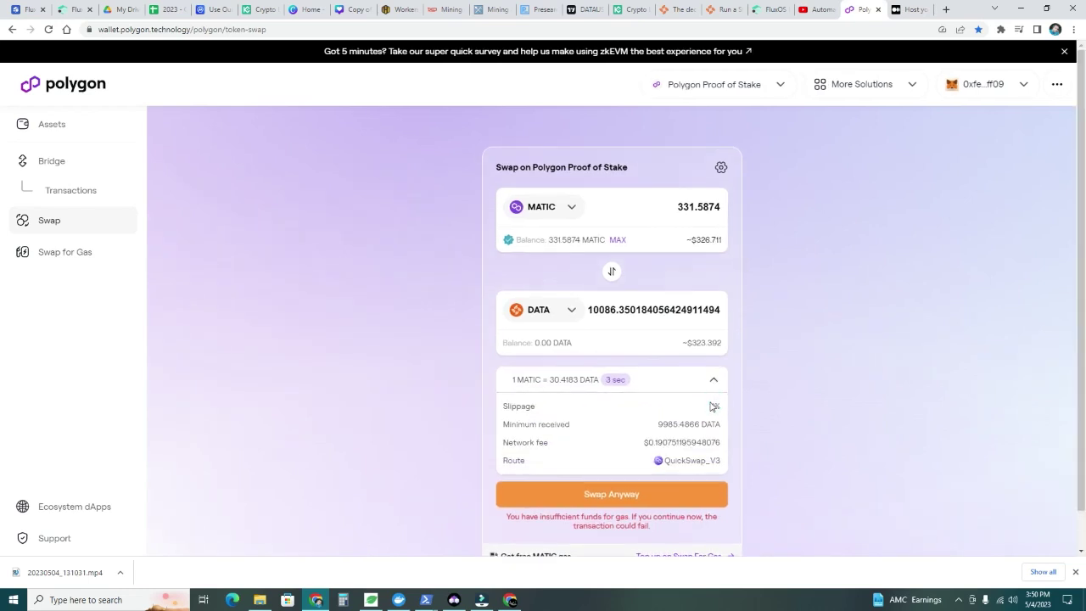
pyautogui.click(714, 380)
pyautogui.click(725, 187)
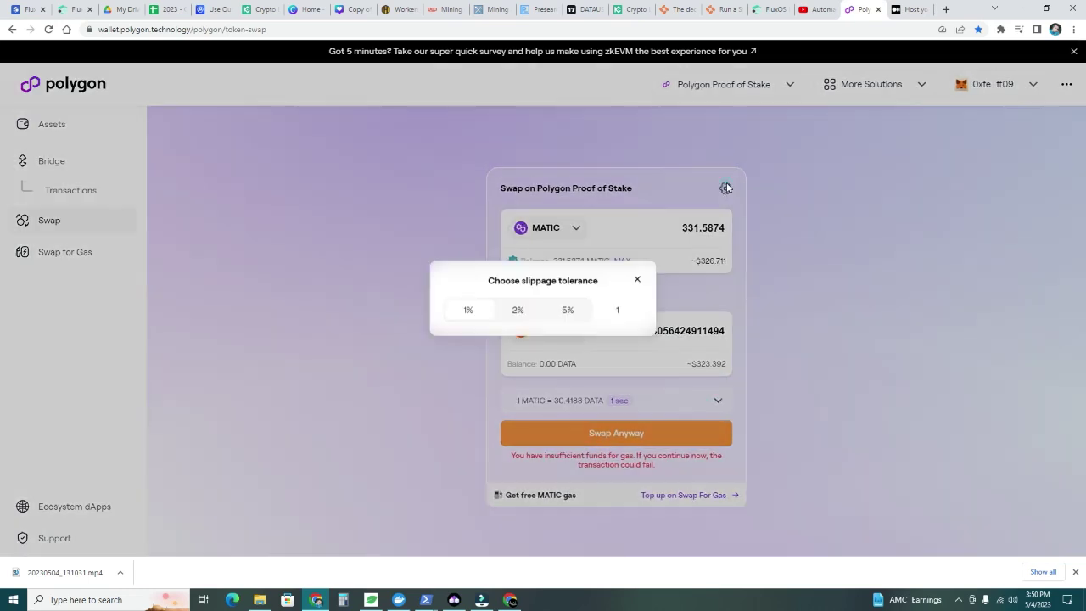
pyautogui.click(638, 283)
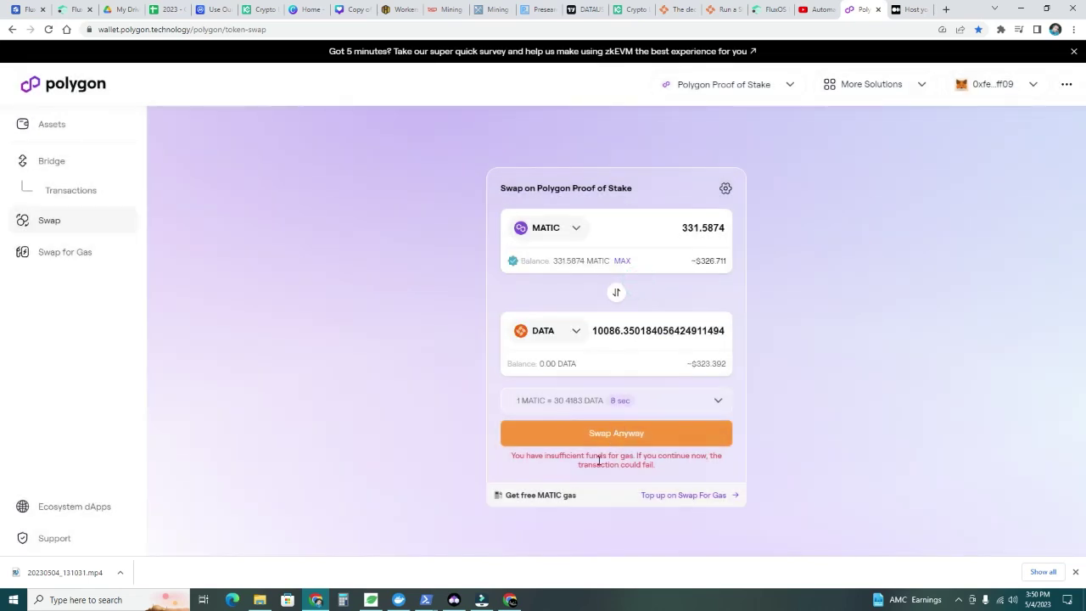
pyautogui.click(623, 263)
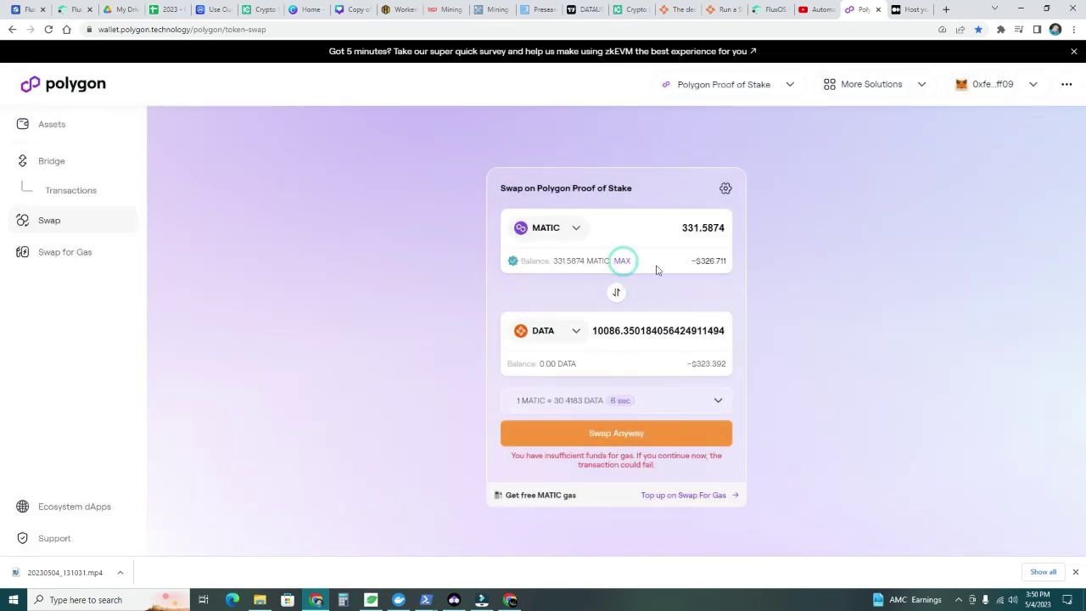
# Change the MATIC swap amount to 330
pyautogui.click(723, 228)
pyautogui.press('BackSpace')
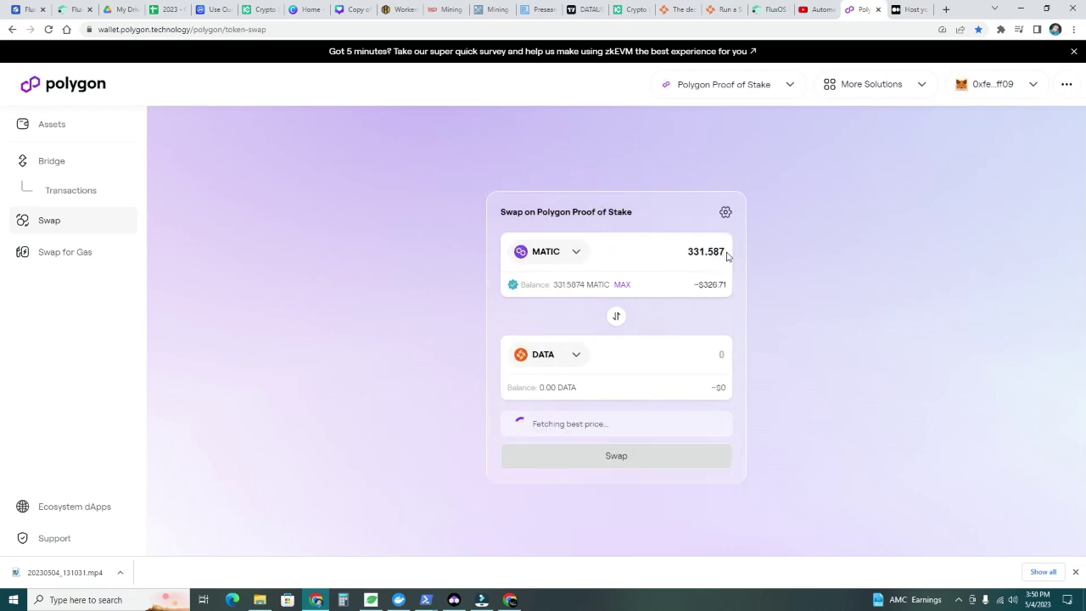
pyautogui.press('BackSpace')
pyautogui.press('BackSpace')
pyautogui.press('BackSpace')
pyautogui.press('BackSpace')
pyautogui.press('BackSpace')
pyautogui.write('0')
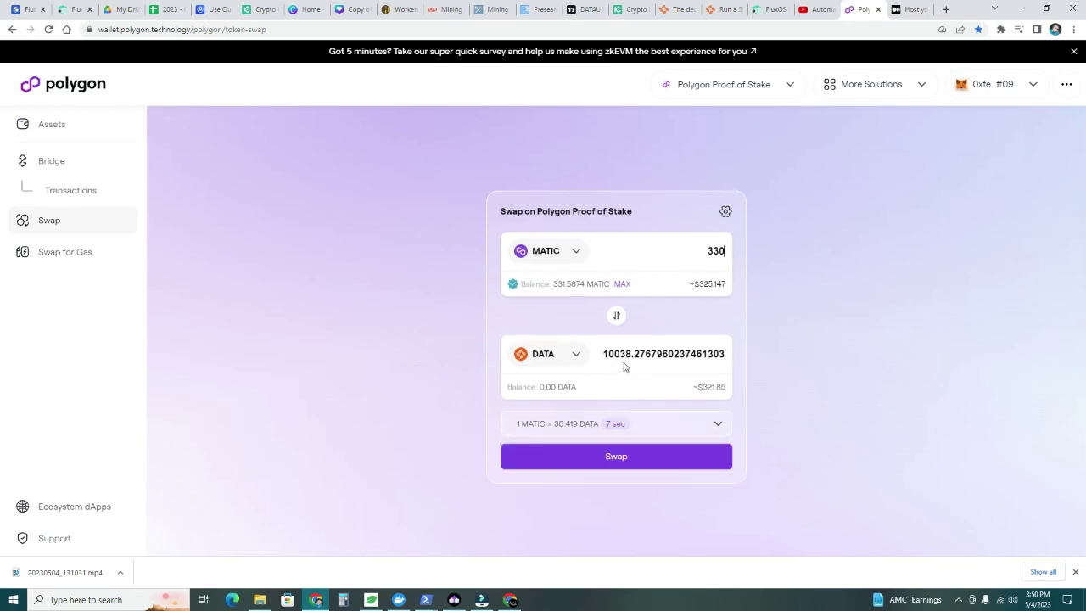
# Submit the 330 MATIC to DATA swap and confirm the transaction in MetaMask
pyautogui.click(622, 452)
pyautogui.click(557, 435)
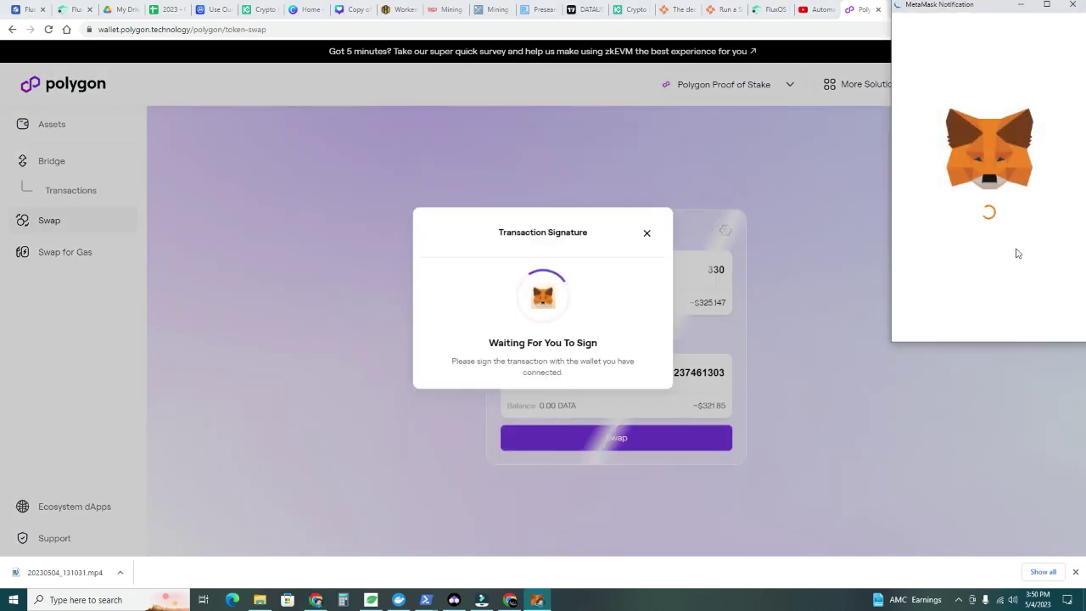
pyautogui.scroll(-2, 997, 260)
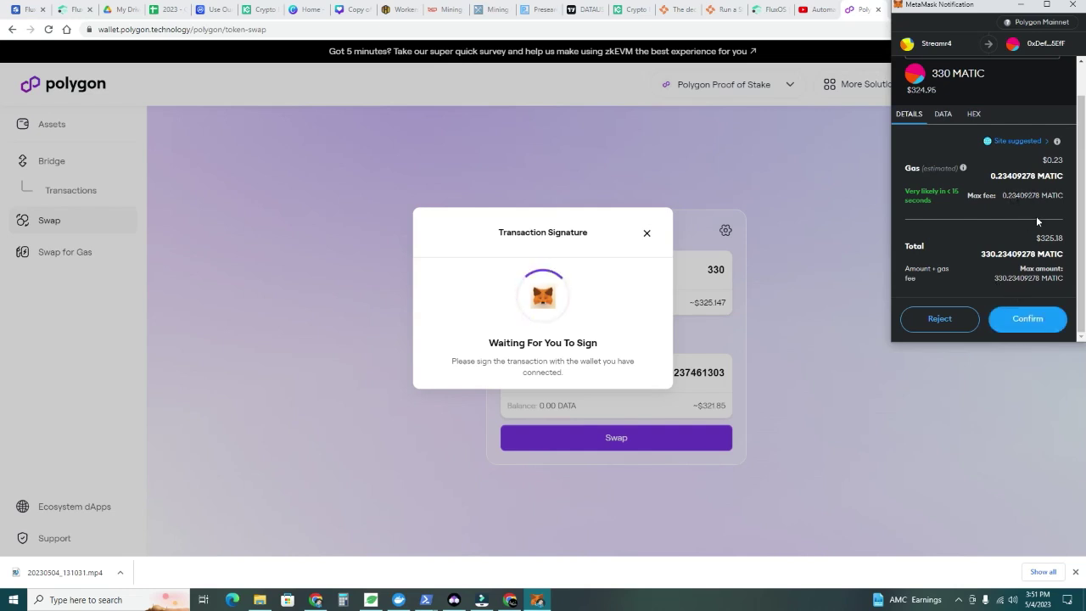
pyautogui.click(1027, 319)
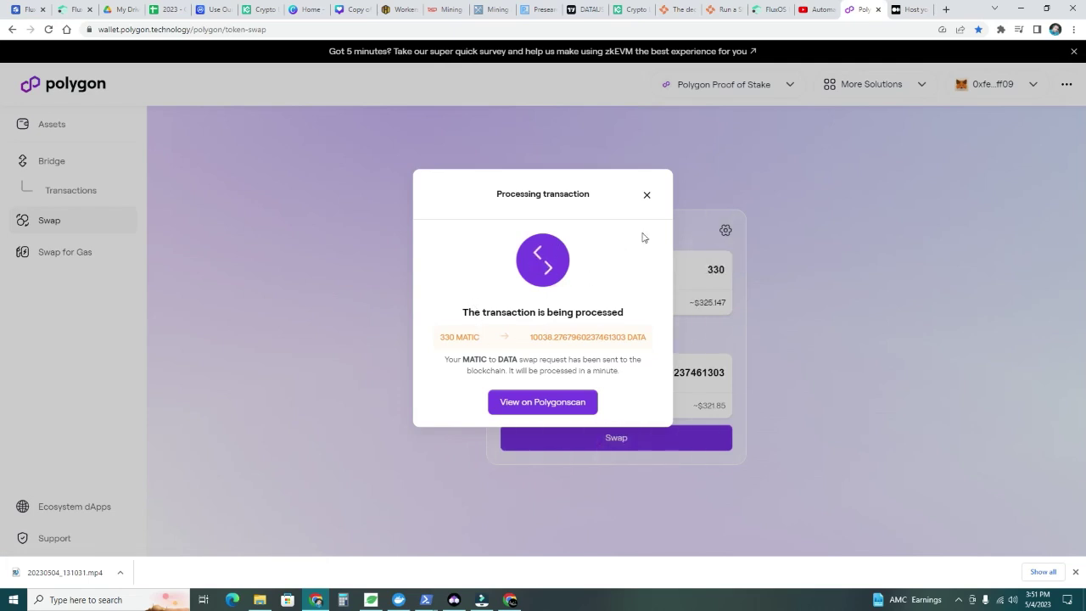
pyautogui.click(647, 198)
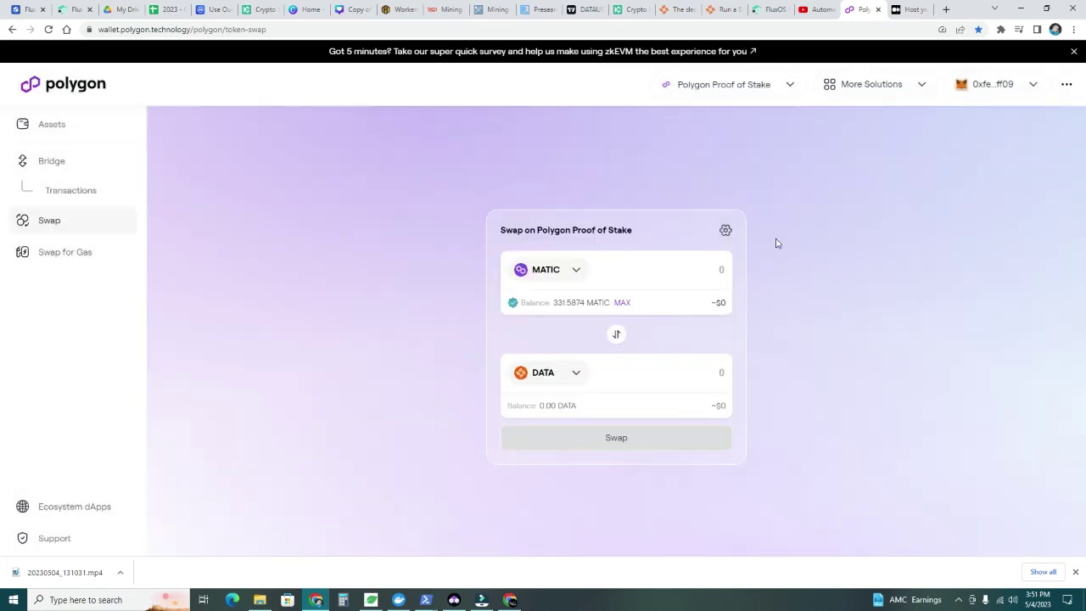
# Check the MetaMask balances on Polygon: 1.4521 MATIC and 9938.944 DATA
pyautogui.click(1001, 29)
pyautogui.click(877, 165)
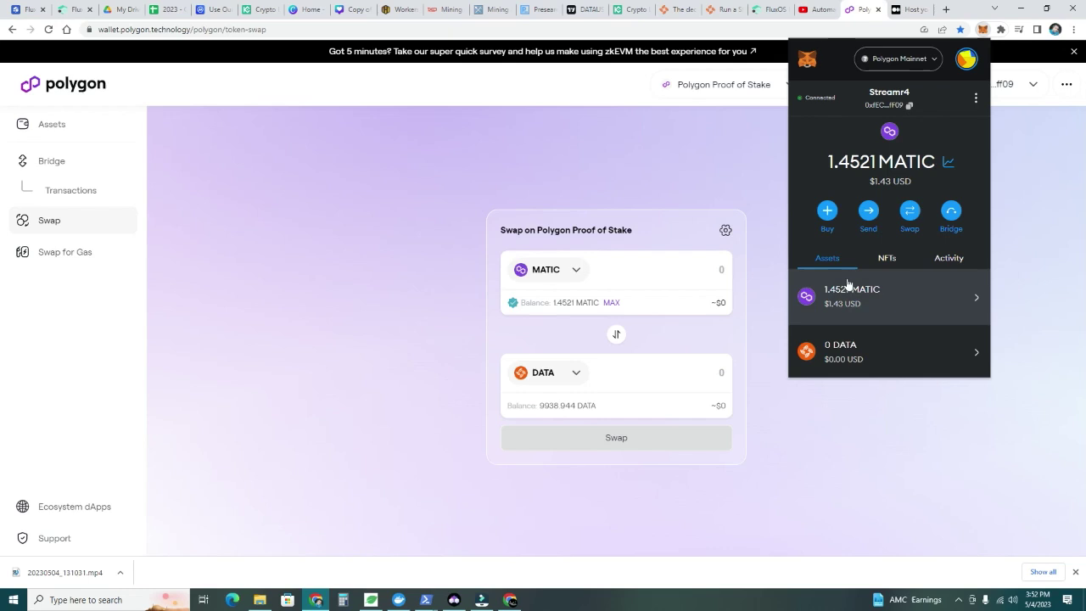
pyautogui.click(926, 61)
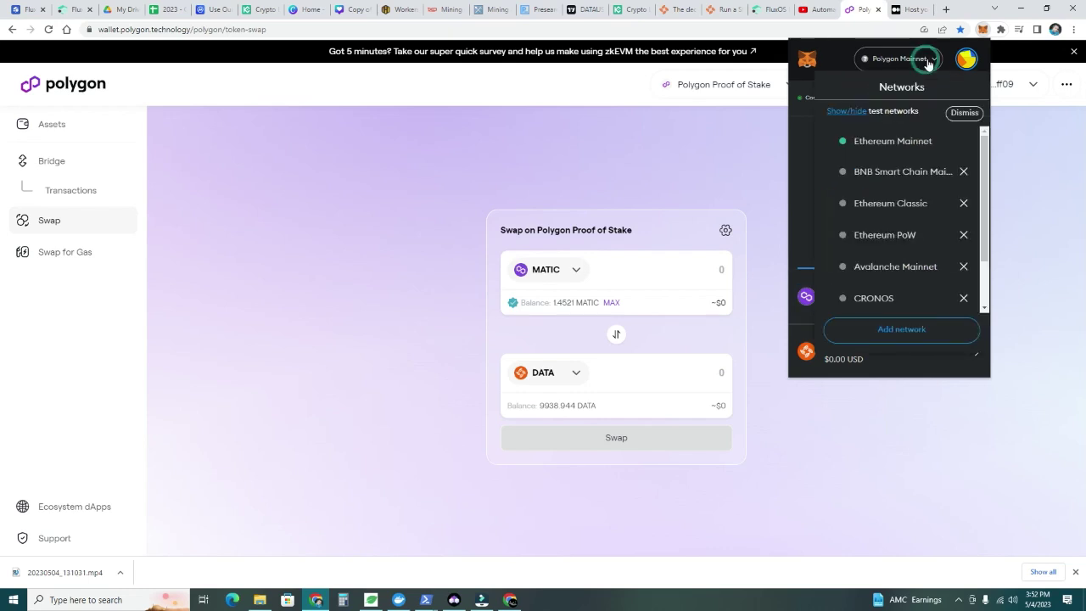
pyautogui.click(963, 62)
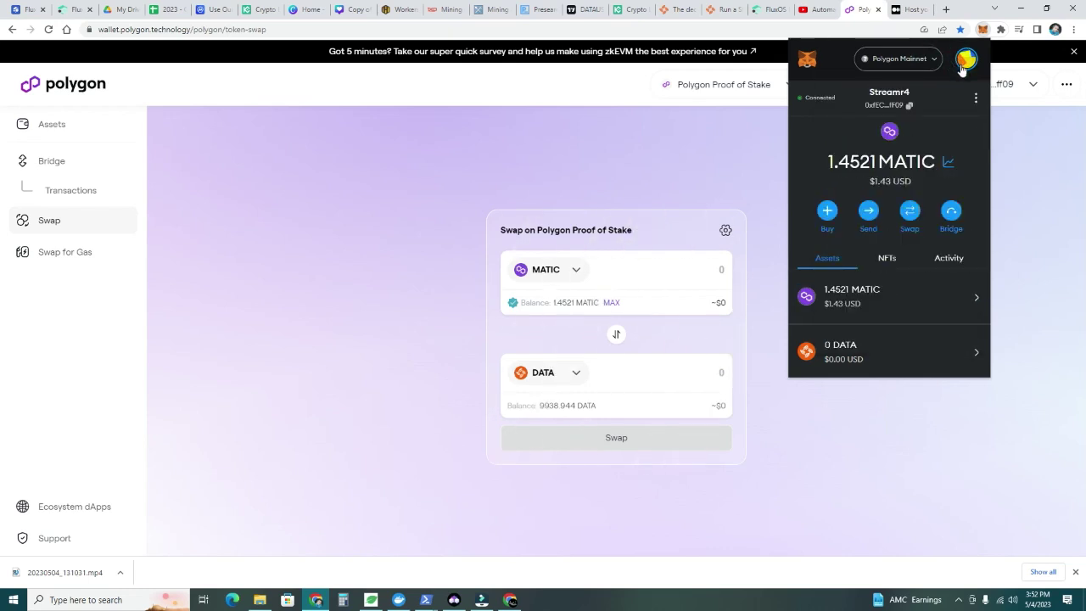
pyautogui.click(976, 98)
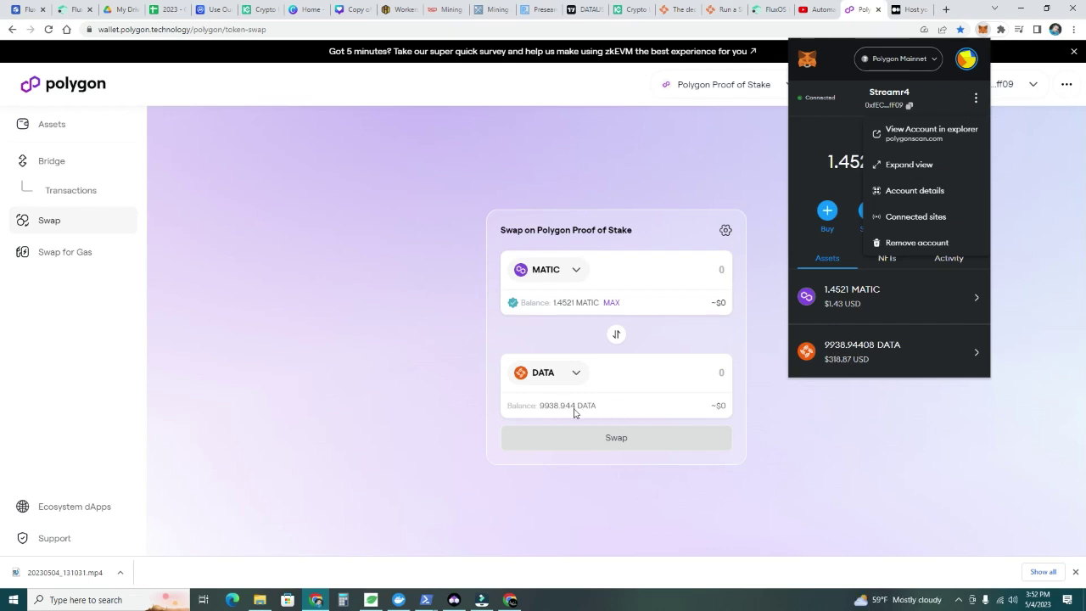
pyautogui.click(832, 402)
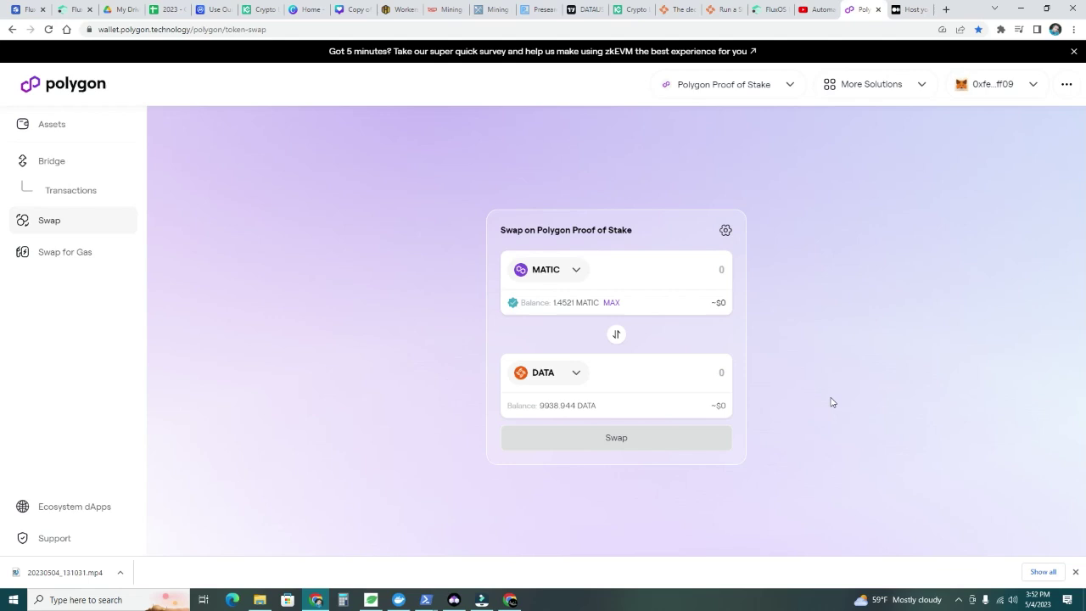
pyautogui.click(1001, 28)
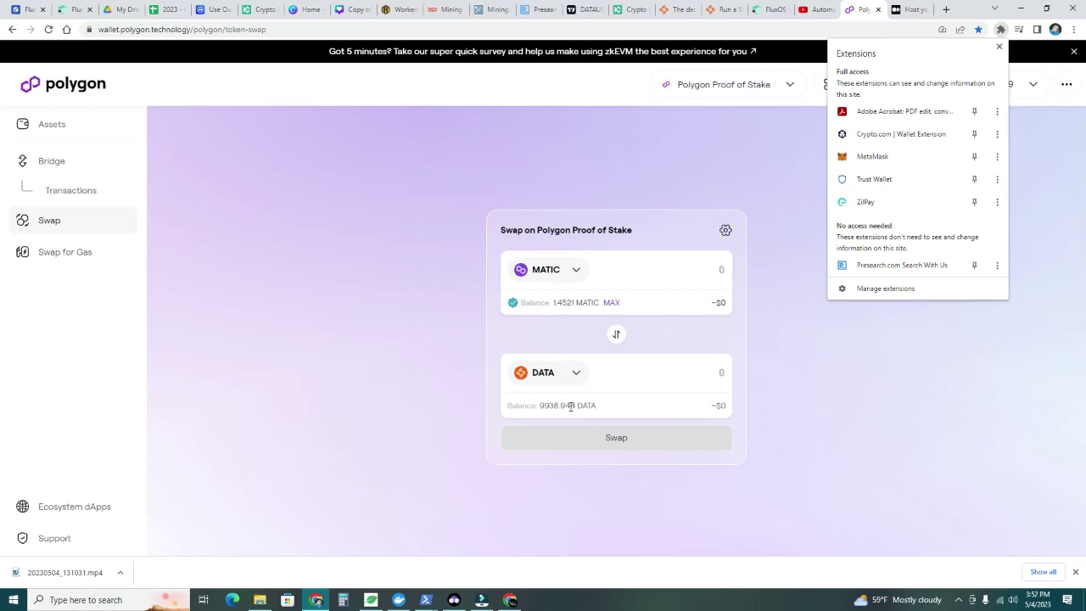
pyautogui.click(812, 348)
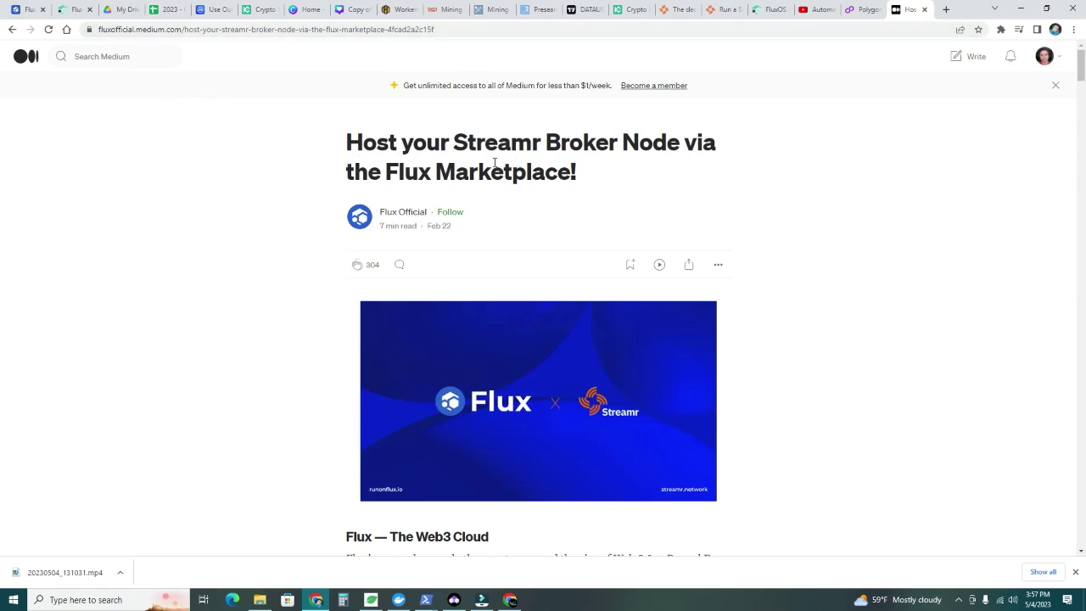
# Follow the Medium guide's zelcore.io link to the official Zelcore website and return
pyautogui.scroll(-15, 479, 263)
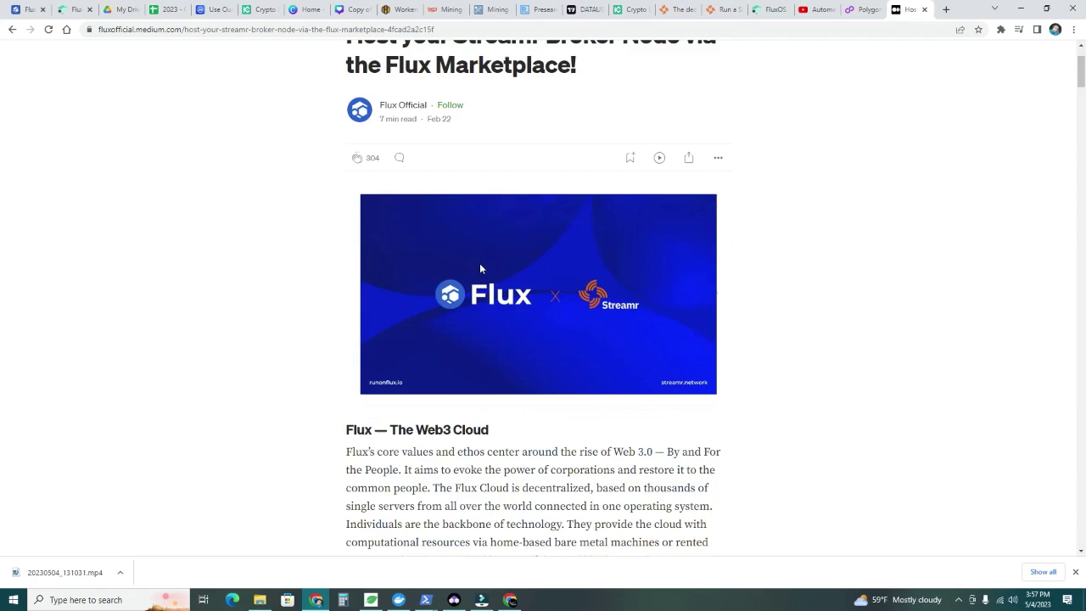
pyautogui.scroll(-5, 480, 269)
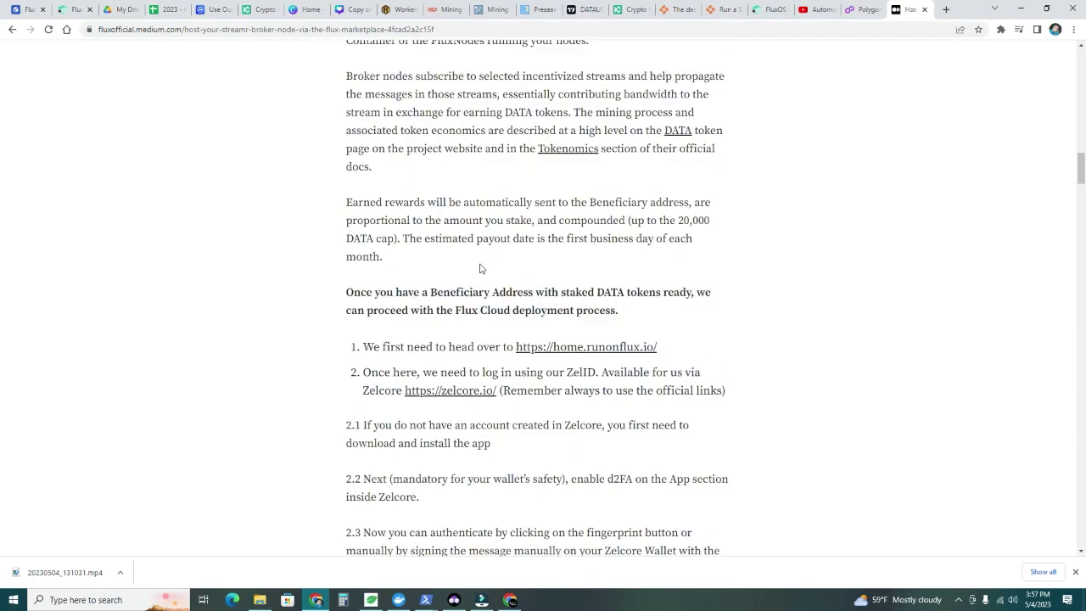
pyautogui.scroll(-2, 479, 269)
pyautogui.scroll(1, 477, 254)
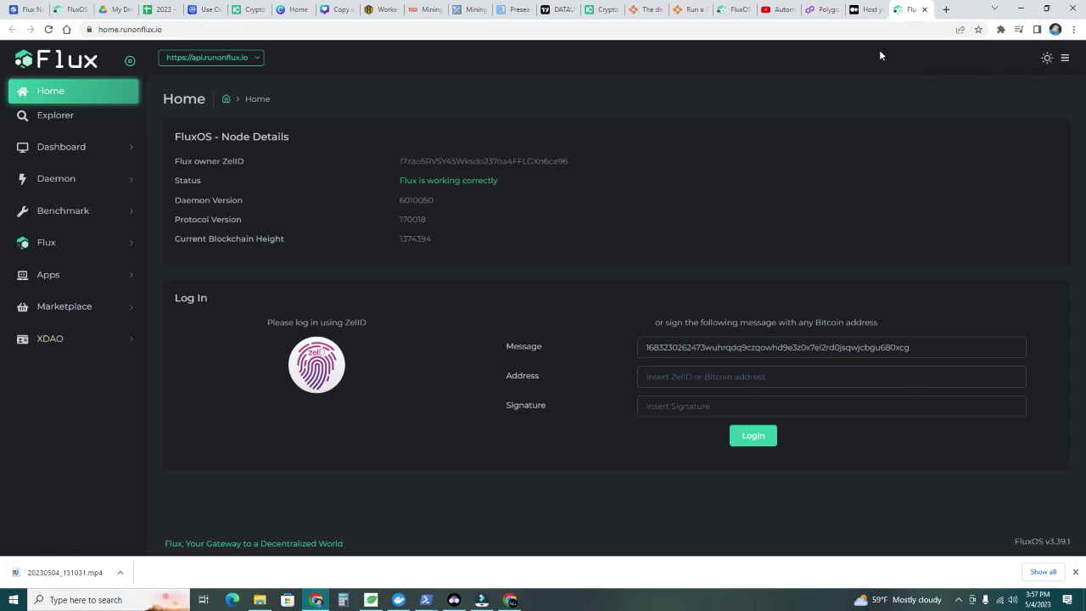
pyautogui.click(867, 9)
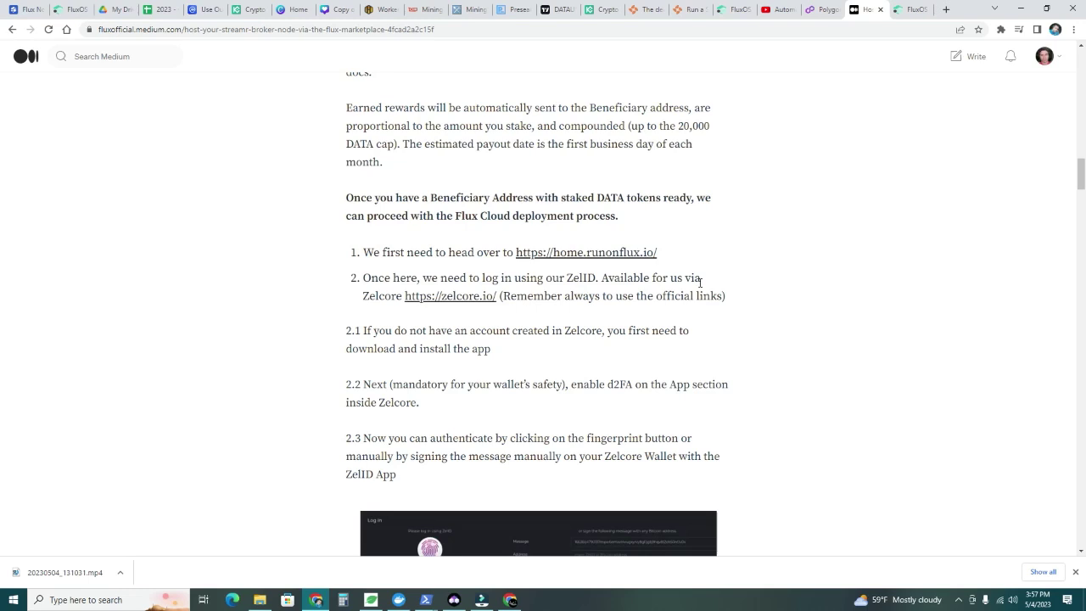
pyautogui.click(463, 300)
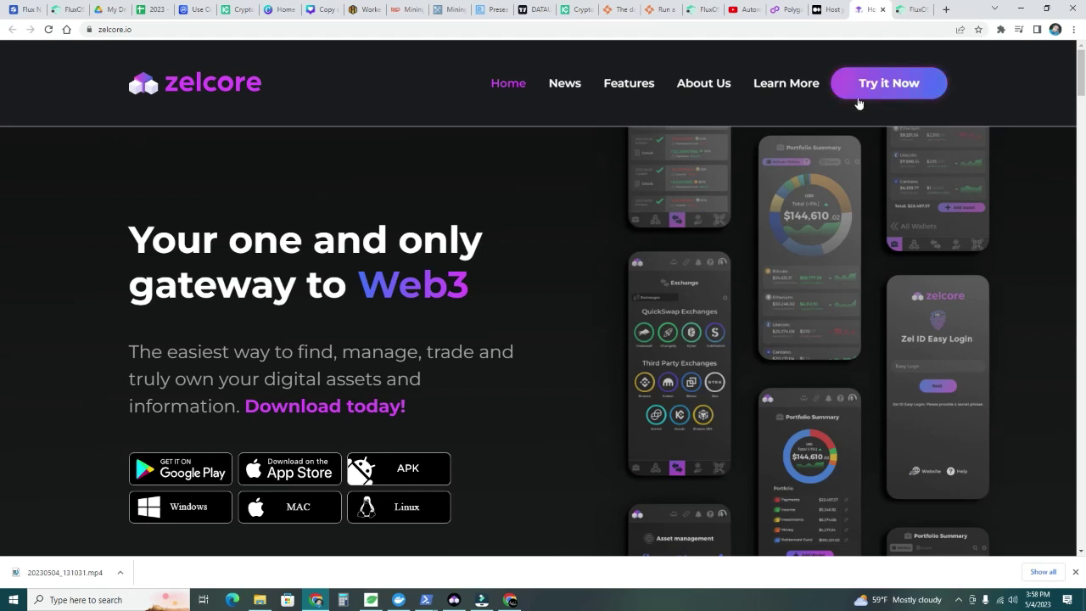
pyautogui.click(826, 10)
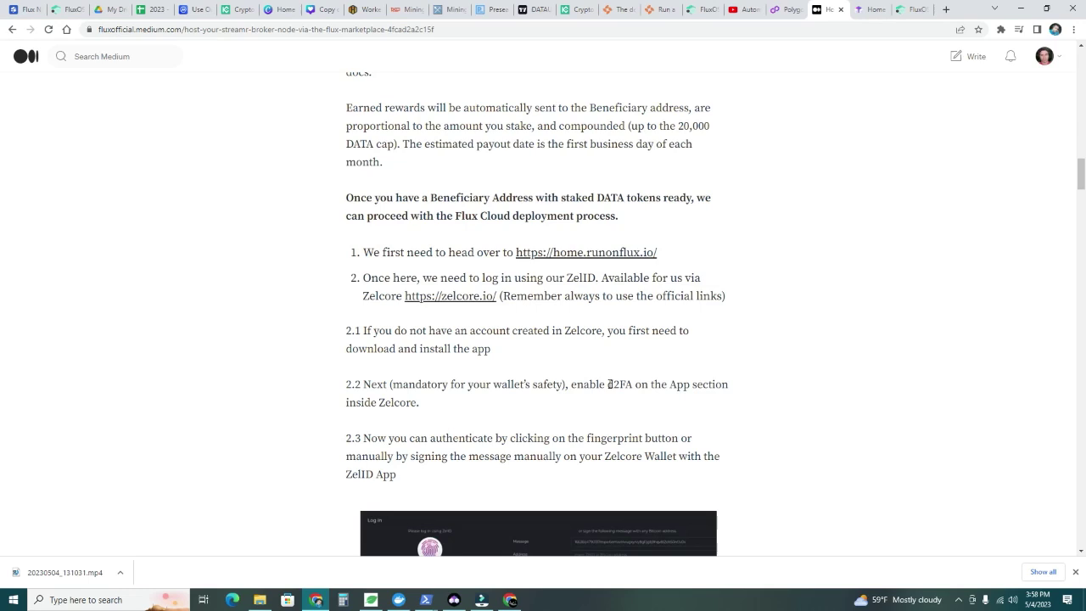
# Highlight 'd2FA' in the guide's ZelID login steps and scroll further down
pyautogui.moveTo(608, 383); pyautogui.dragTo(634, 384)
pyautogui.scroll(-2, 471, 387)
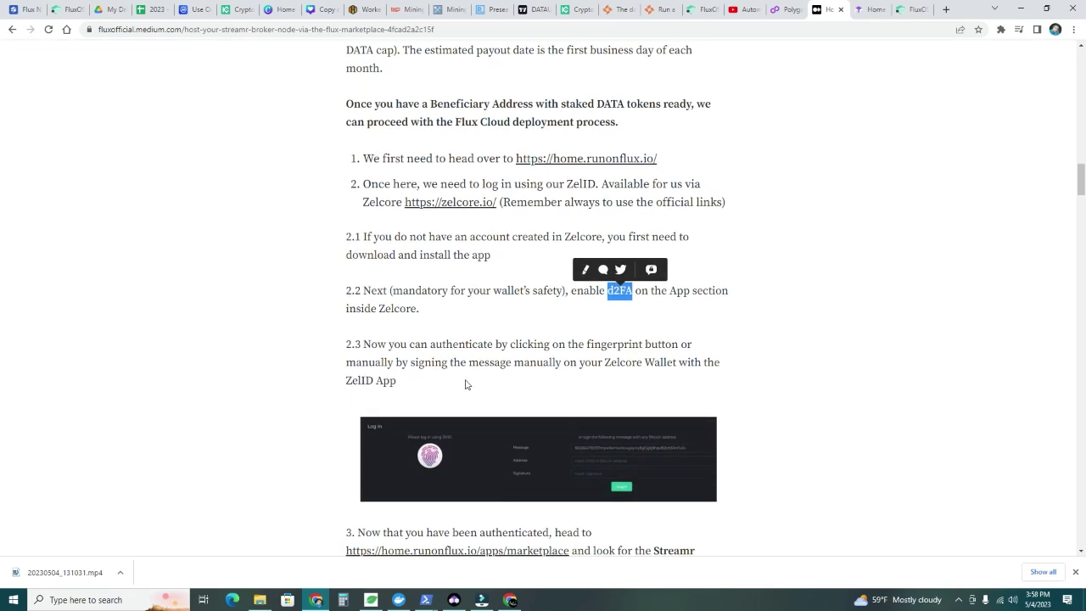
pyautogui.scroll(-2, 465, 384)
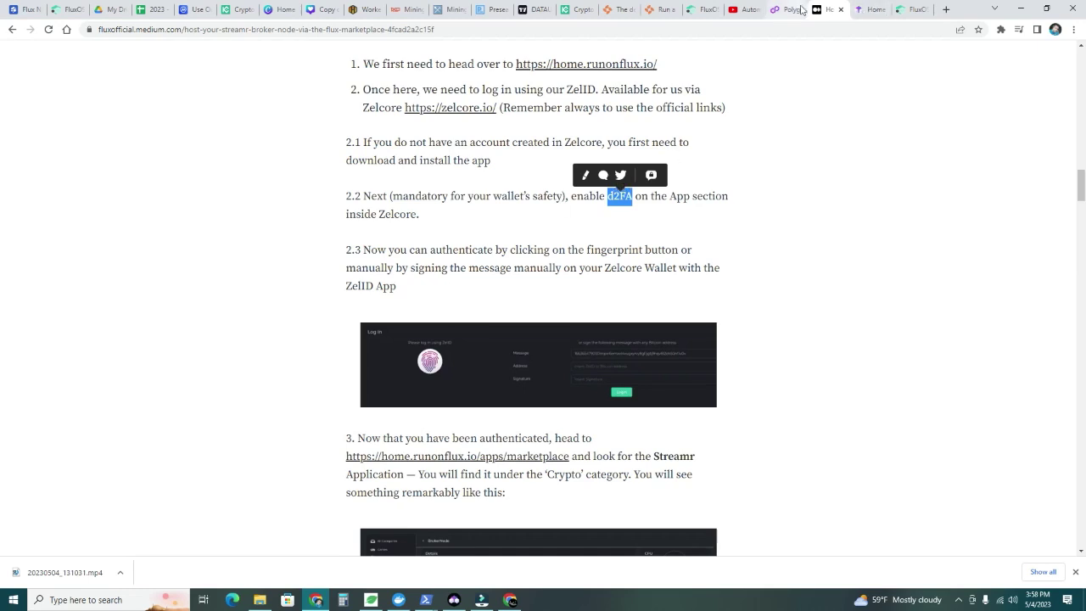
# Log in to FluxOS with ZelID, entering the PIN in Zelcore and signing the login message
pyautogui.click(901, 11)
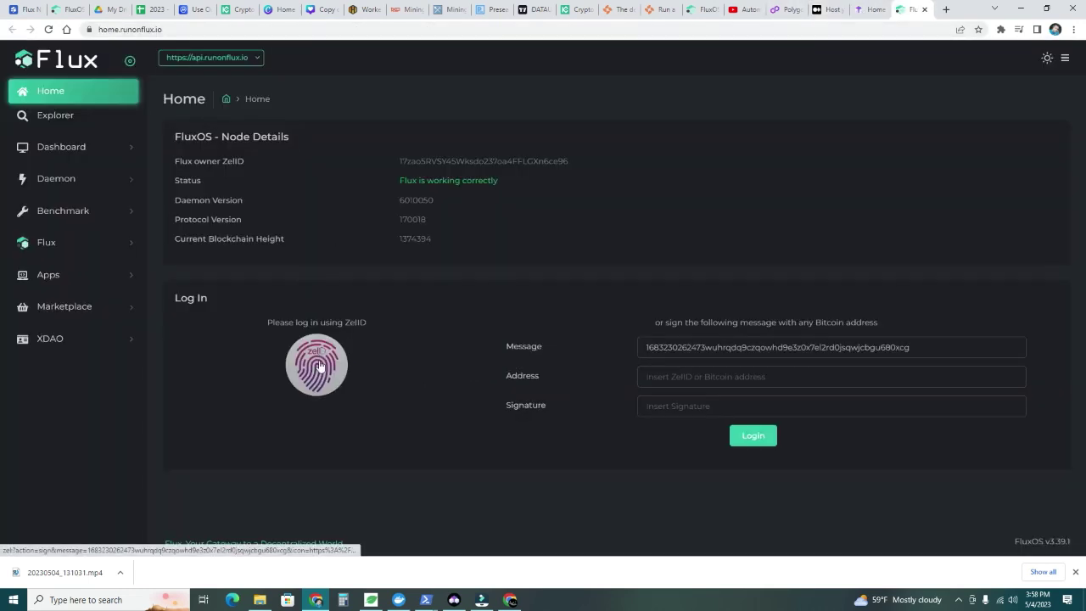
pyautogui.click(358, 363)
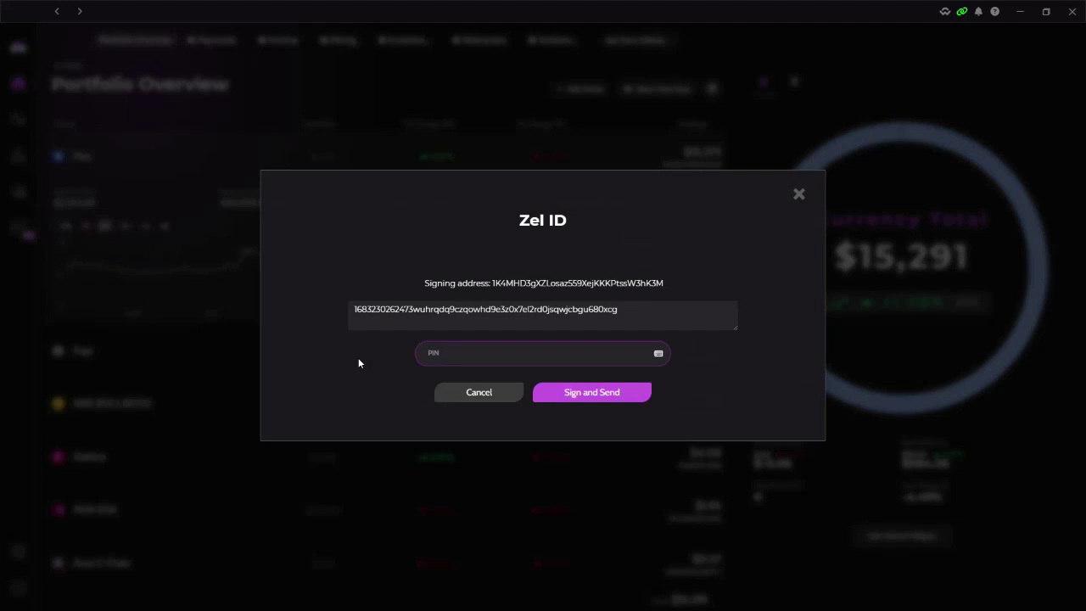
pyautogui.click(481, 354)
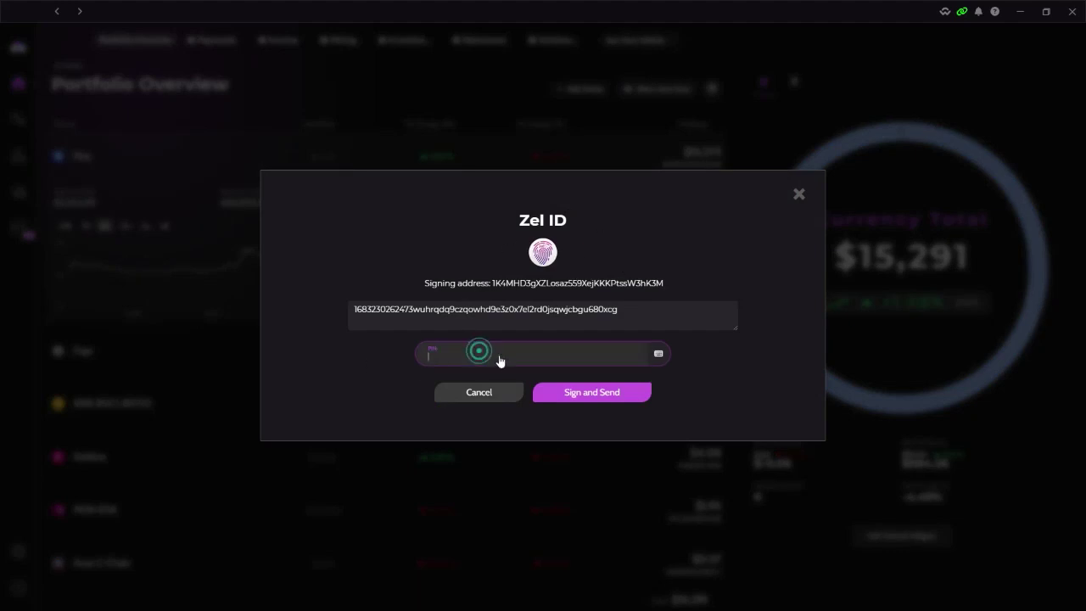
pyautogui.click(584, 397)
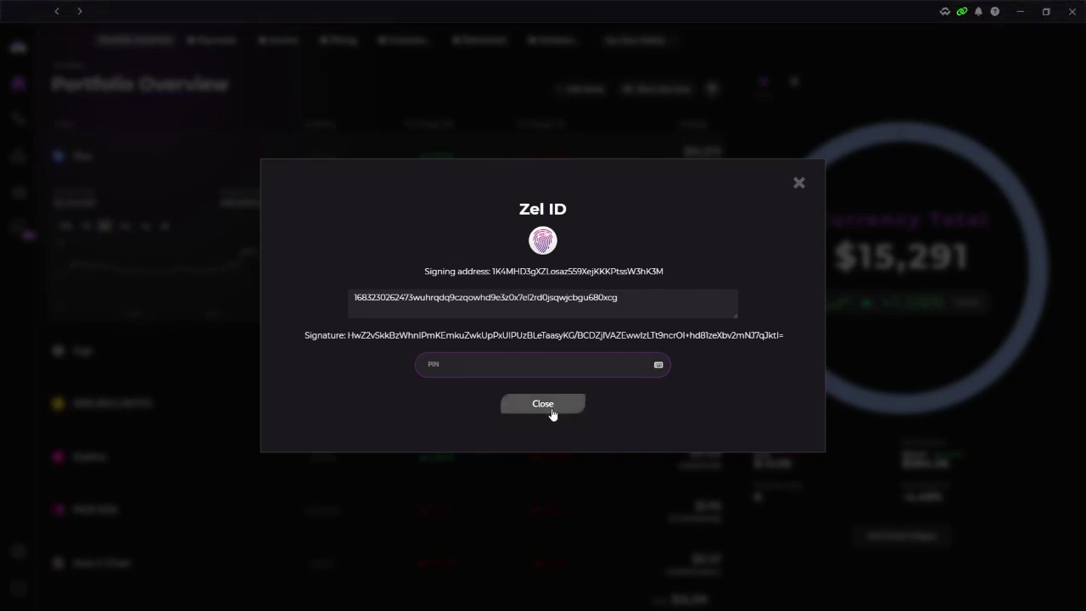
pyautogui.click(552, 411)
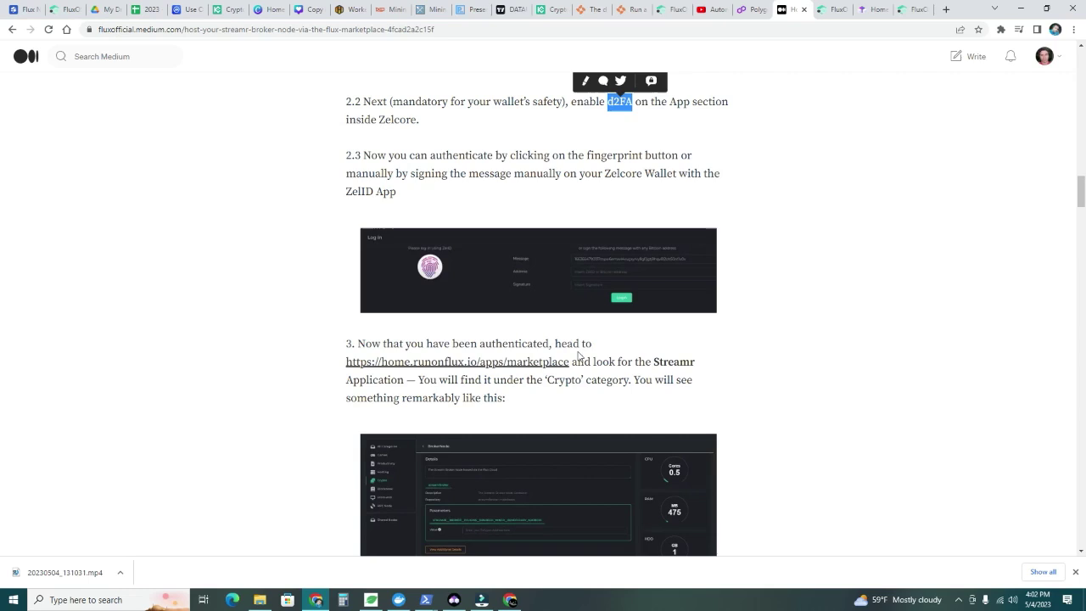
# Scroll the Medium guide to steps 3 and 4: Streamr in the marketplace and the beneficiary address ENV
pyautogui.scroll(-2, 517, 425)
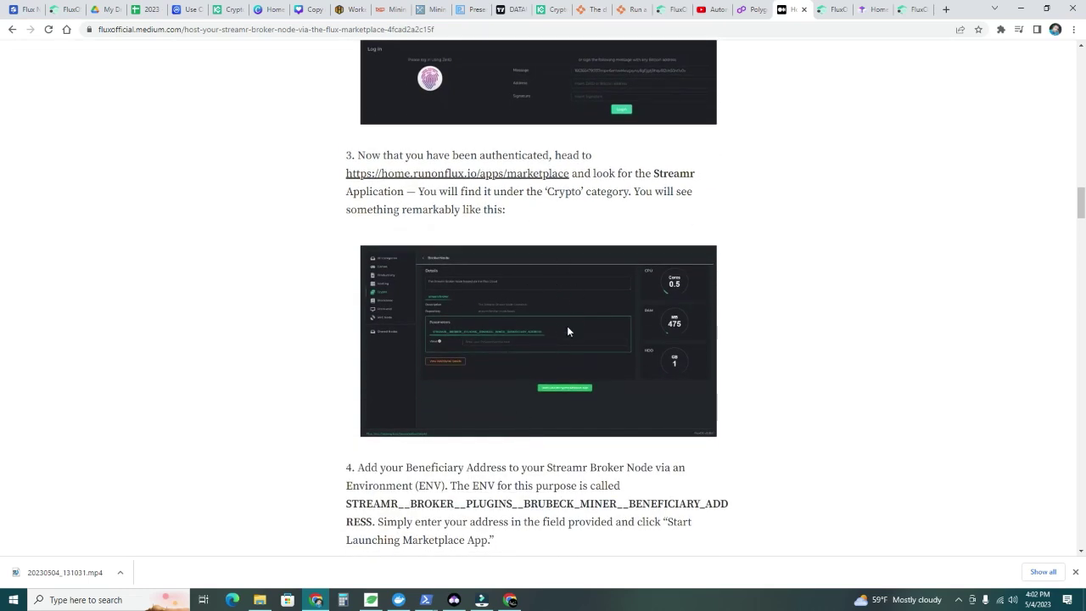
pyautogui.scroll(-2, 493, 347)
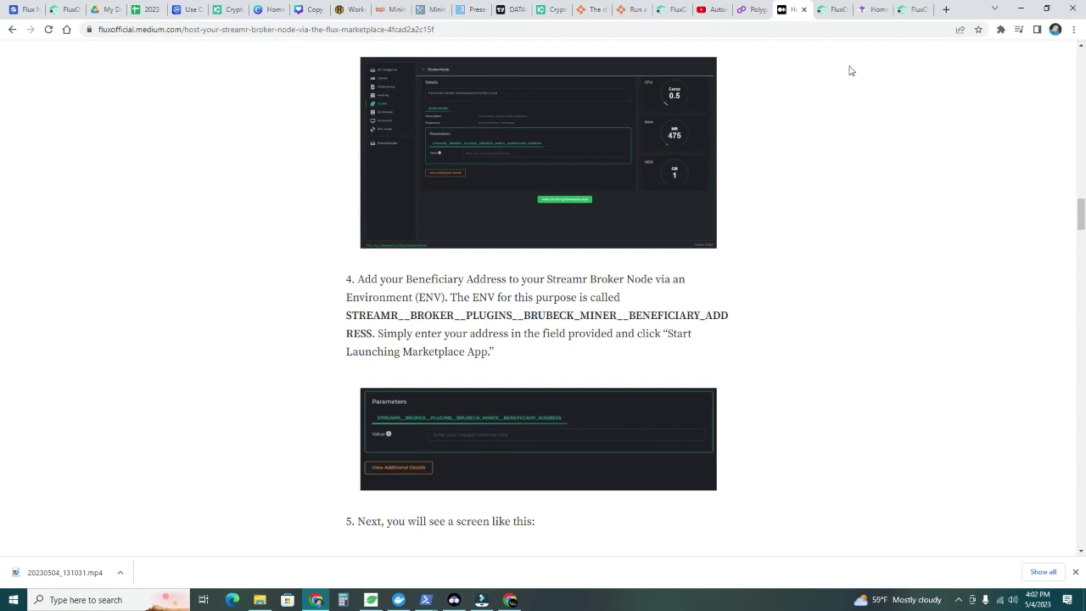
# Open the StreamrNode app in the Flux marketplace and select its beneficiary Value field
pyautogui.click(911, 9)
pyautogui.click(871, 9)
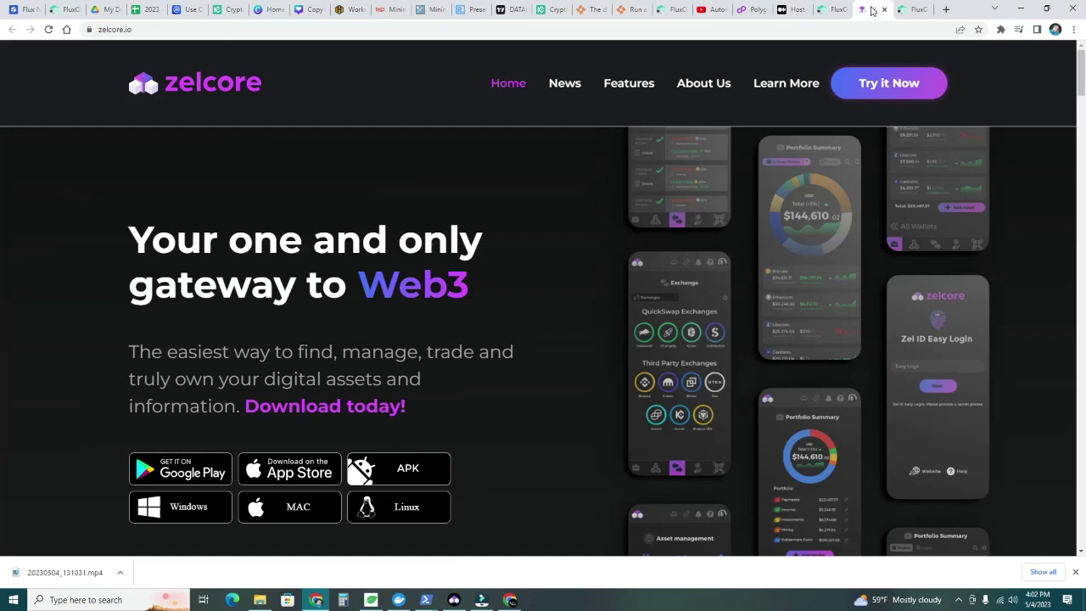
pyautogui.click(832, 10)
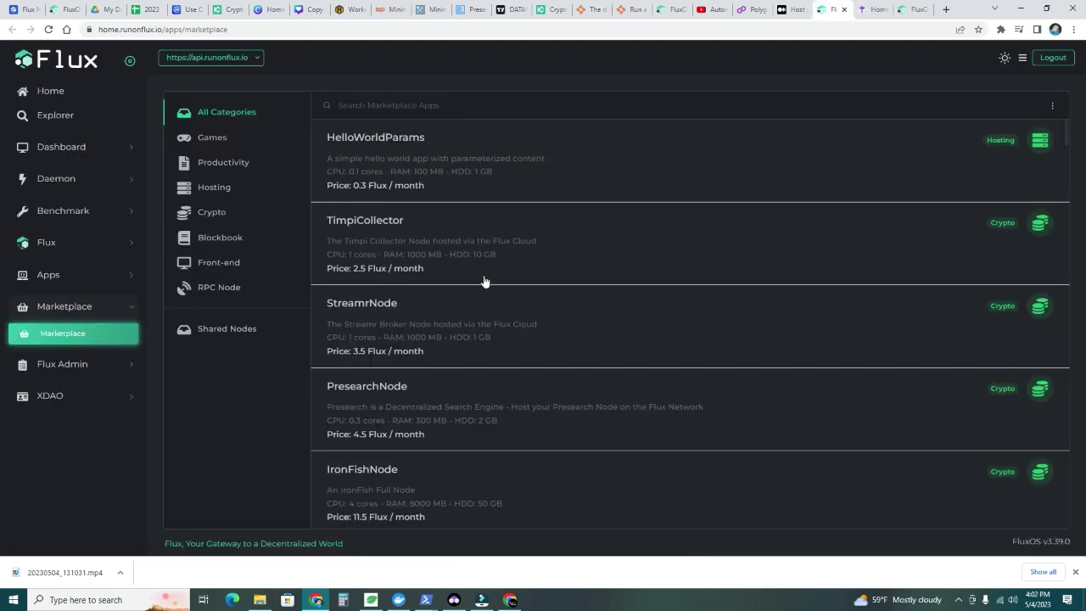
pyautogui.click(461, 332)
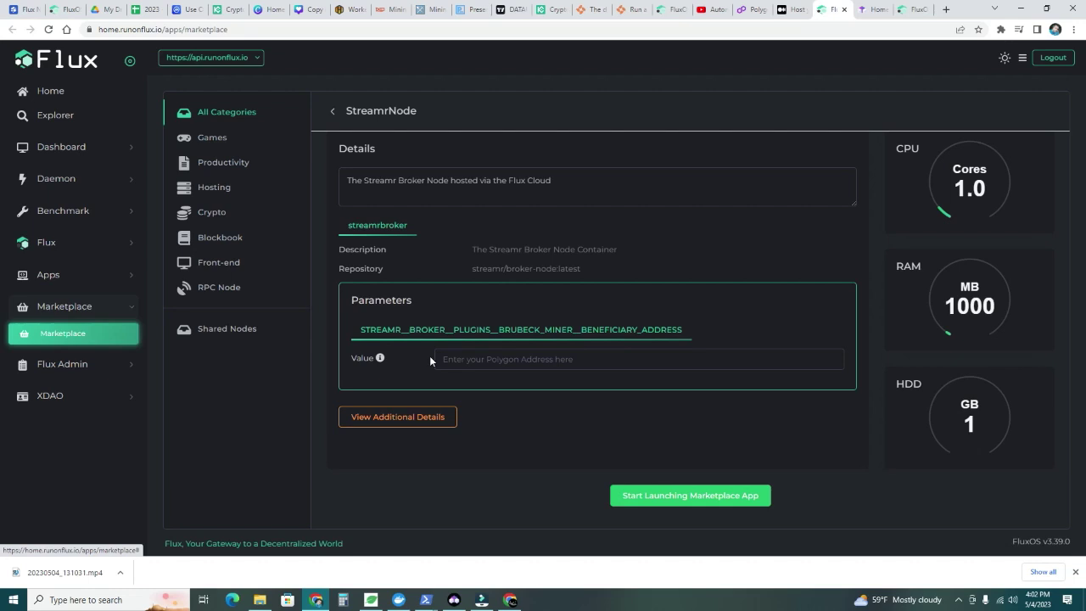
pyautogui.moveTo(381, 360)
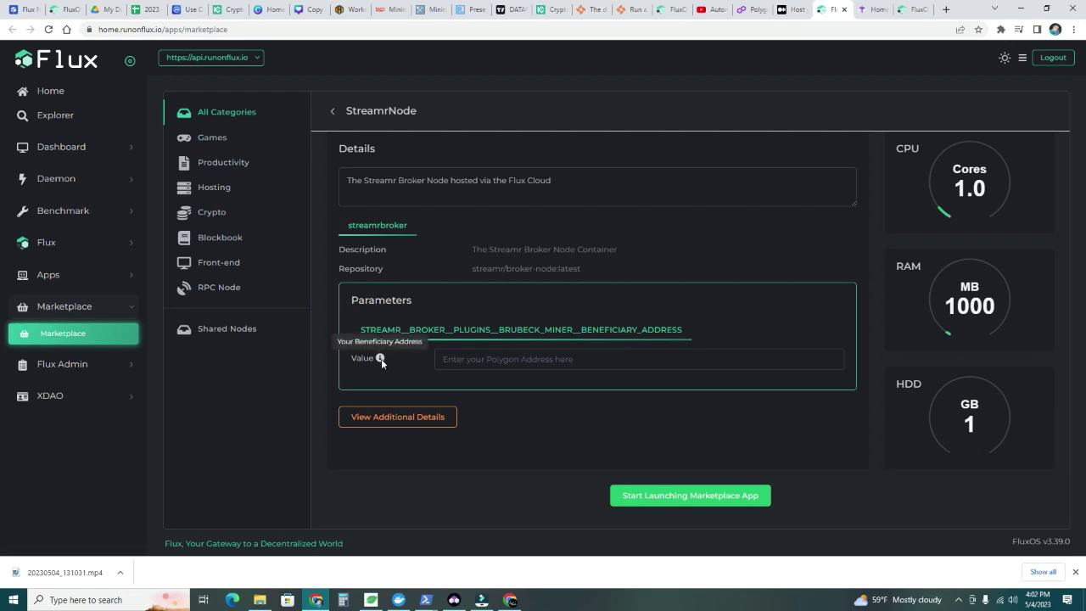
pyautogui.click(517, 359)
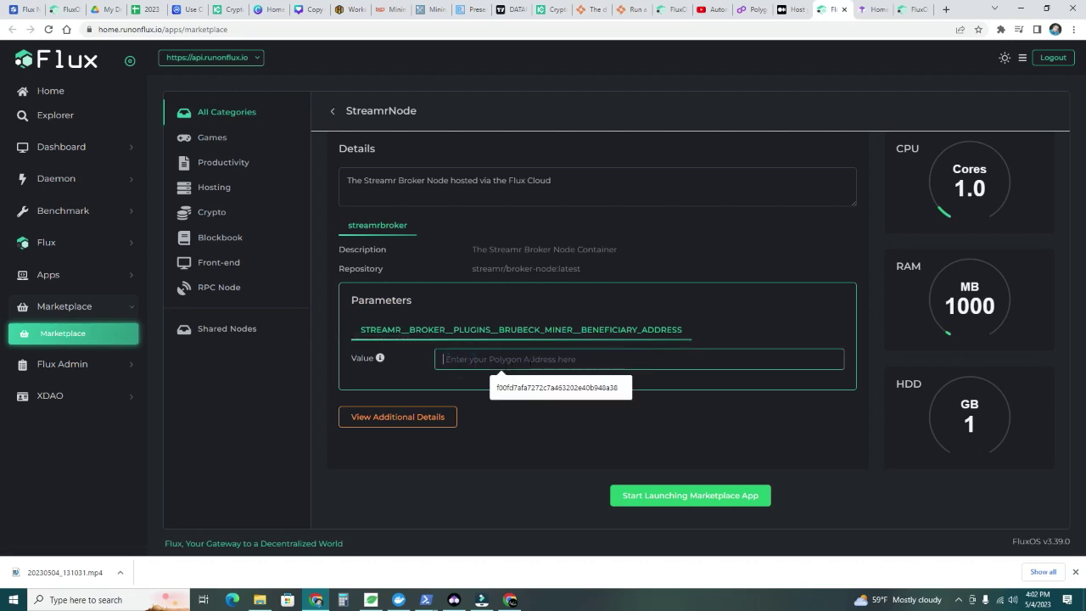
# Copy the Streamr4 account's wallet address from MetaMask
pyautogui.click(1000, 29)
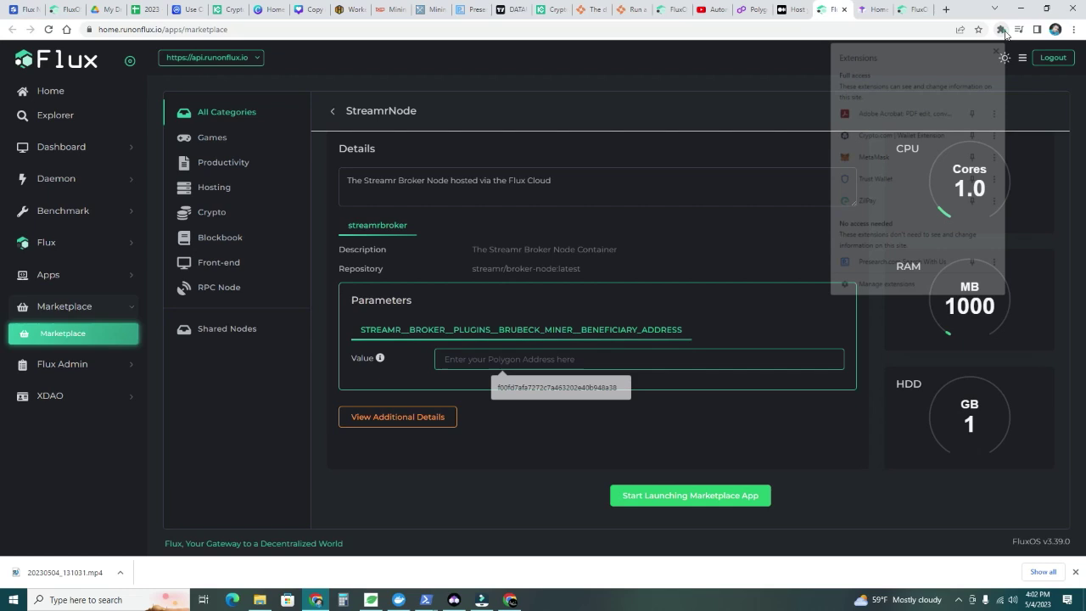
pyautogui.click(893, 167)
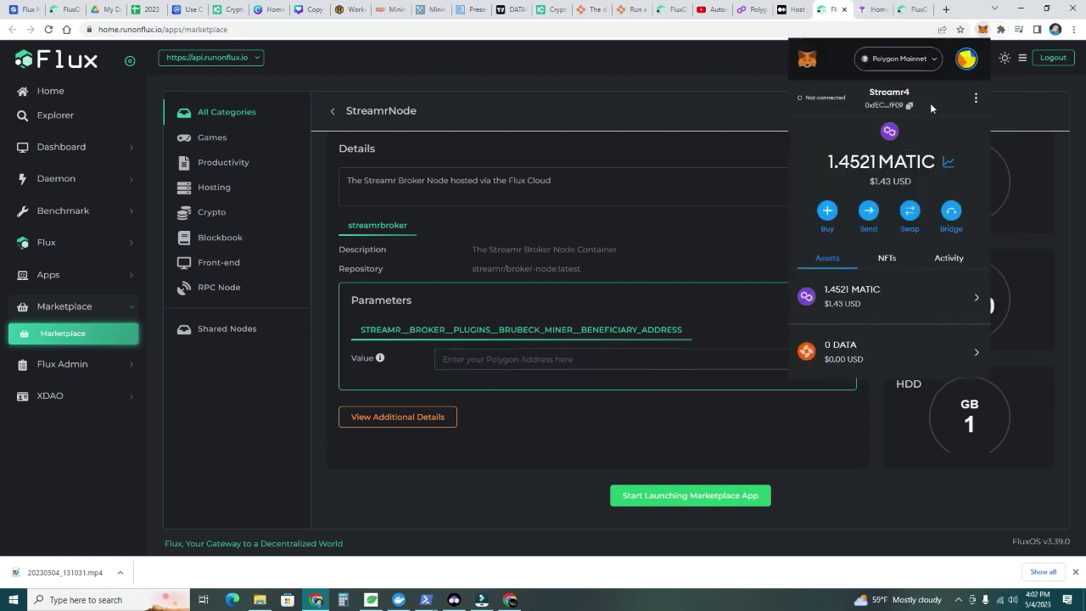
pyautogui.click(966, 62)
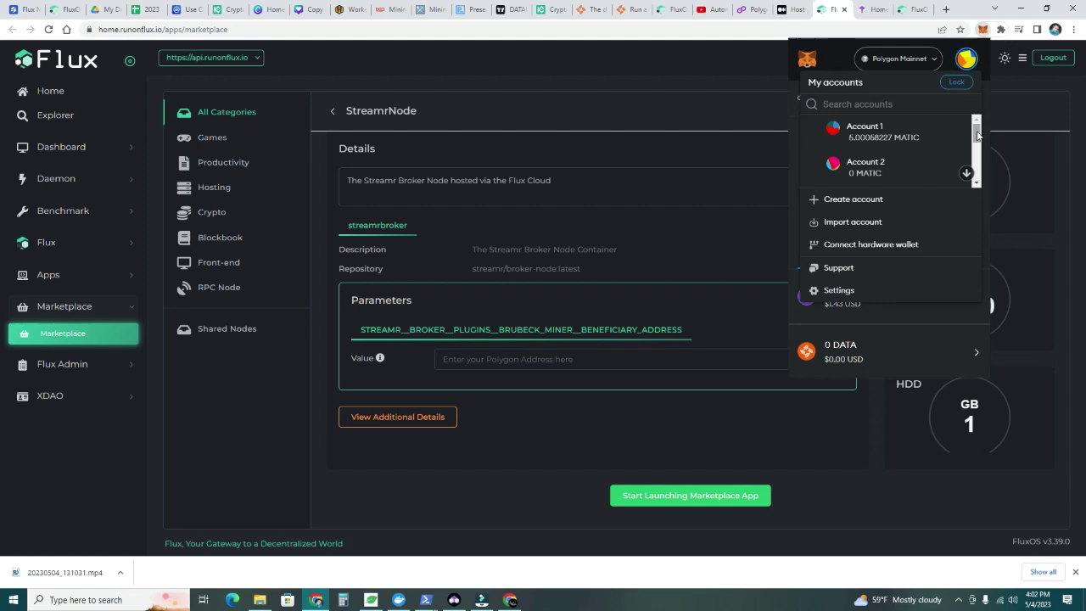
pyautogui.scroll(-2, 977, 149)
pyautogui.scroll(-3, 977, 150)
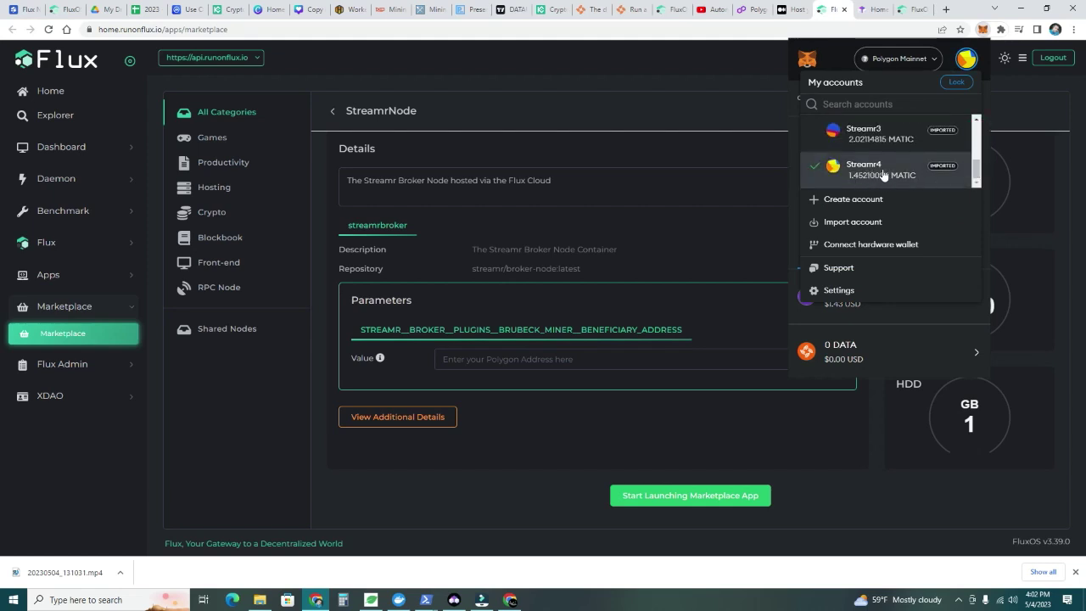
pyautogui.click(882, 173)
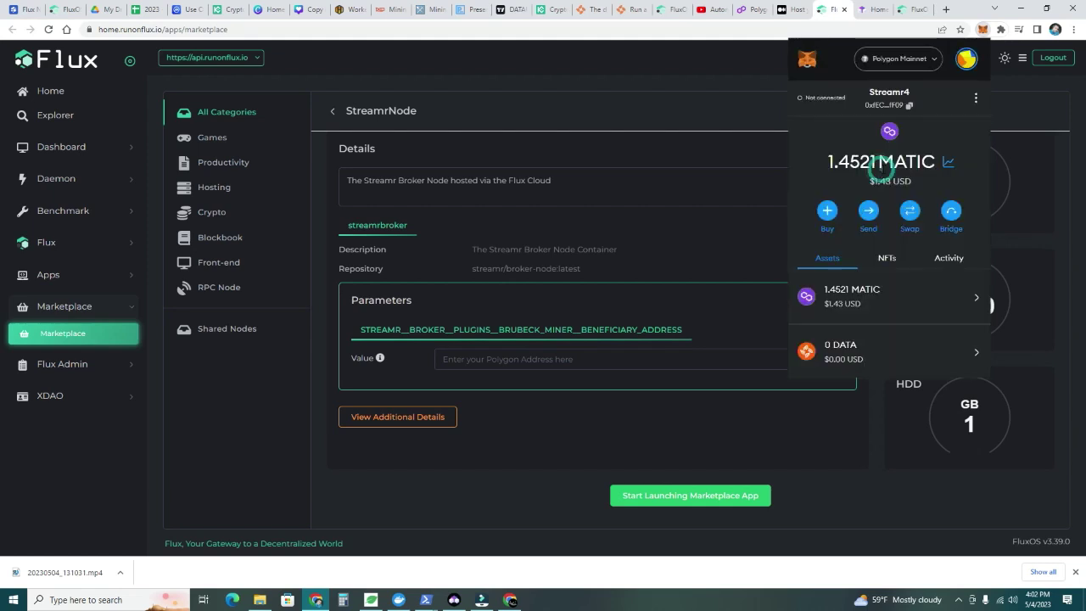
pyautogui.click(886, 107)
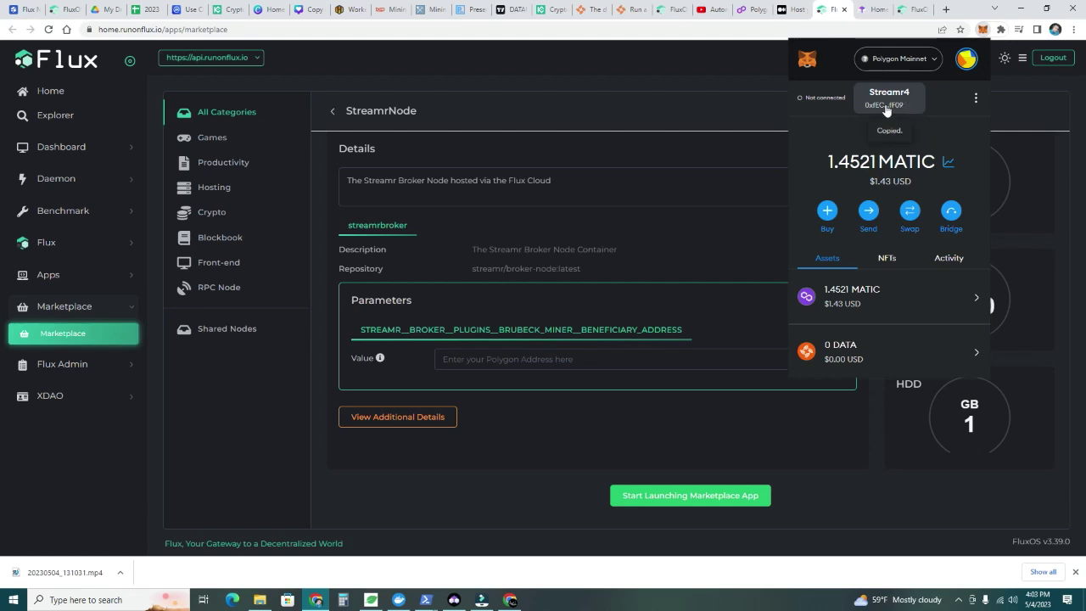
# Paste the Streamr4 address as the beneficiary value, review additional details, and start launching
pyautogui.click(470, 359)
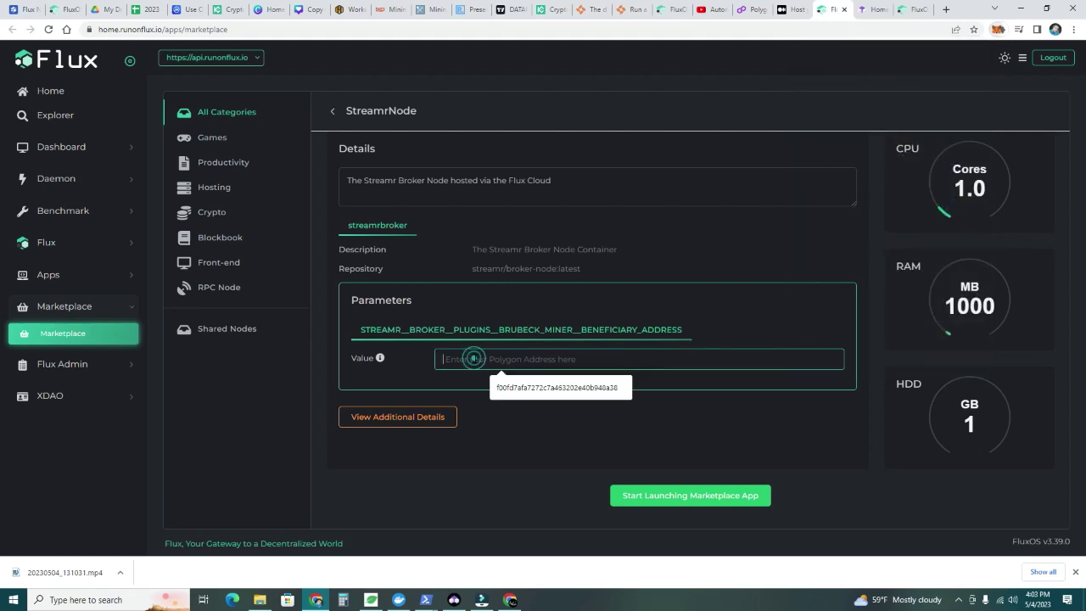
pyautogui.rightClick(476, 360)
pyautogui.click(503, 447)
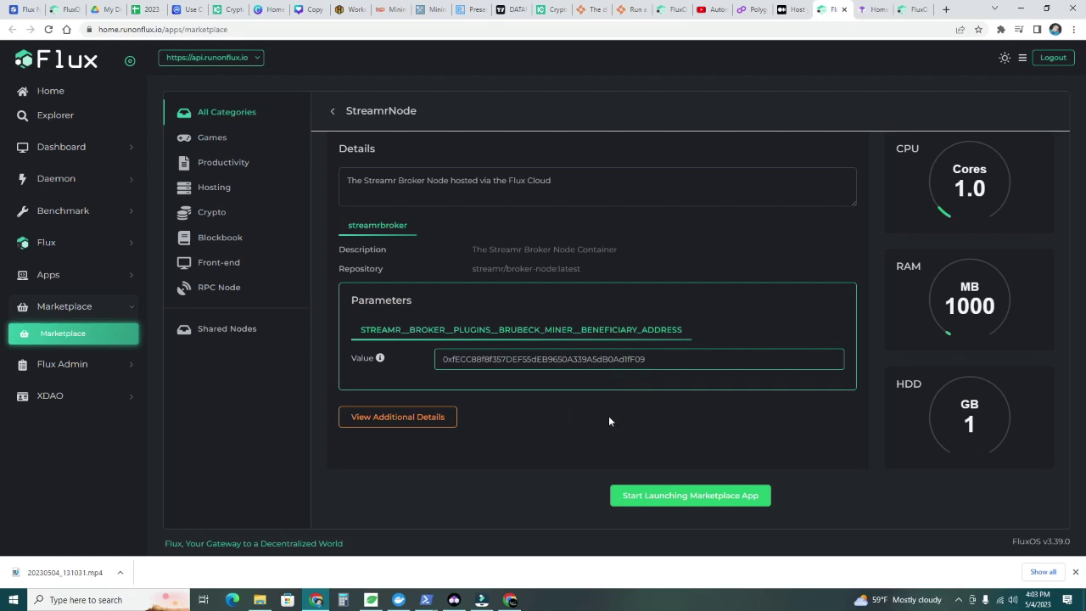
pyautogui.click(442, 417)
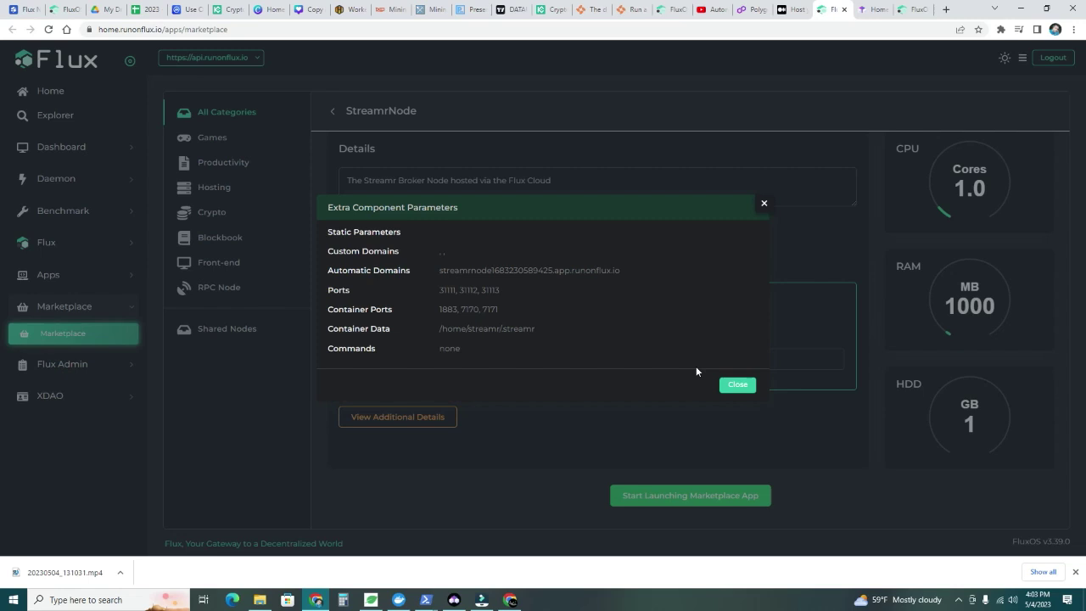
pyautogui.click(732, 385)
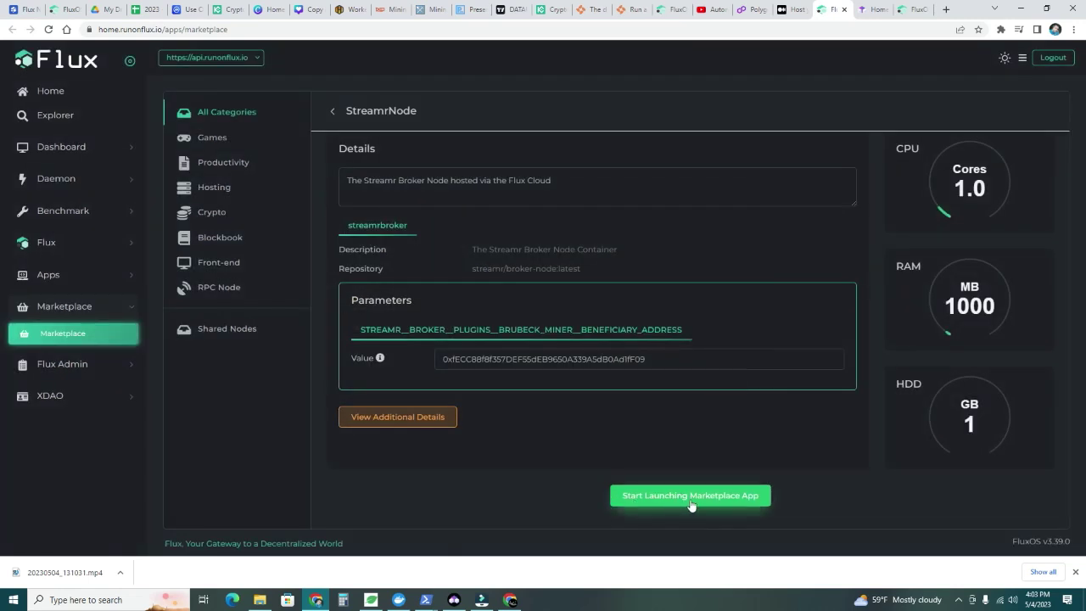
pyautogui.click(711, 504)
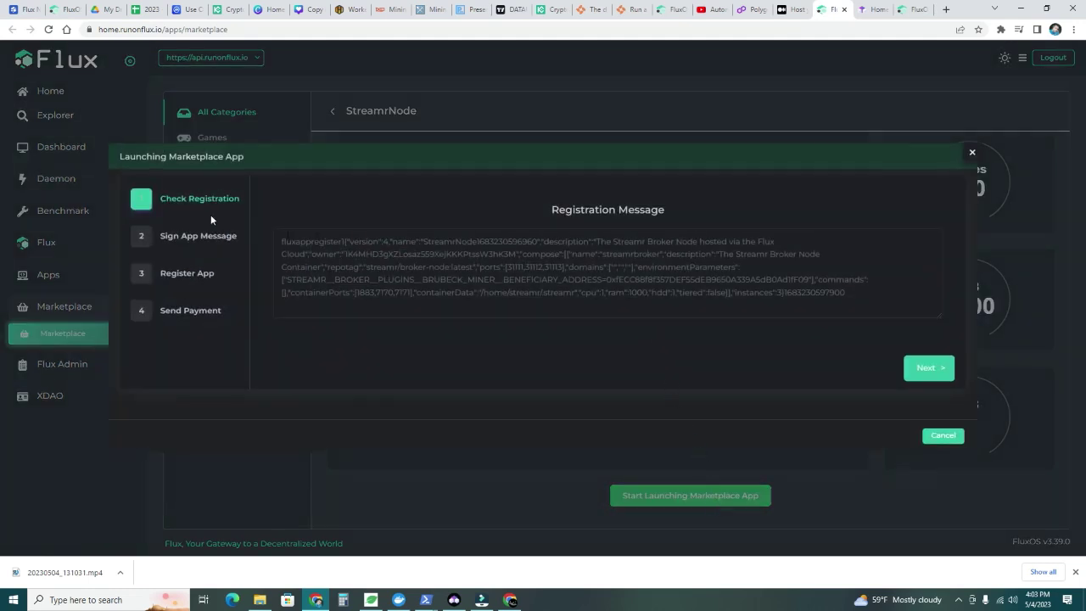
# Accept the StreamrNode registration message and advance to the Sign App Message step
pyautogui.click(920, 373)
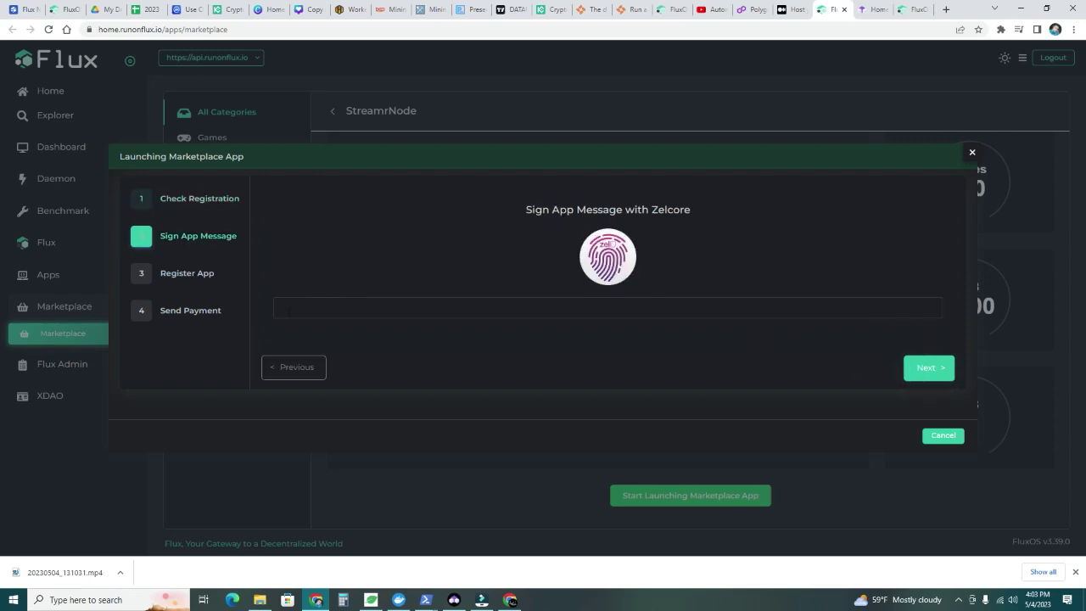
# Send the StreamrNode registration message to Zelcore for Zel ID signing
pyautogui.click(604, 266)
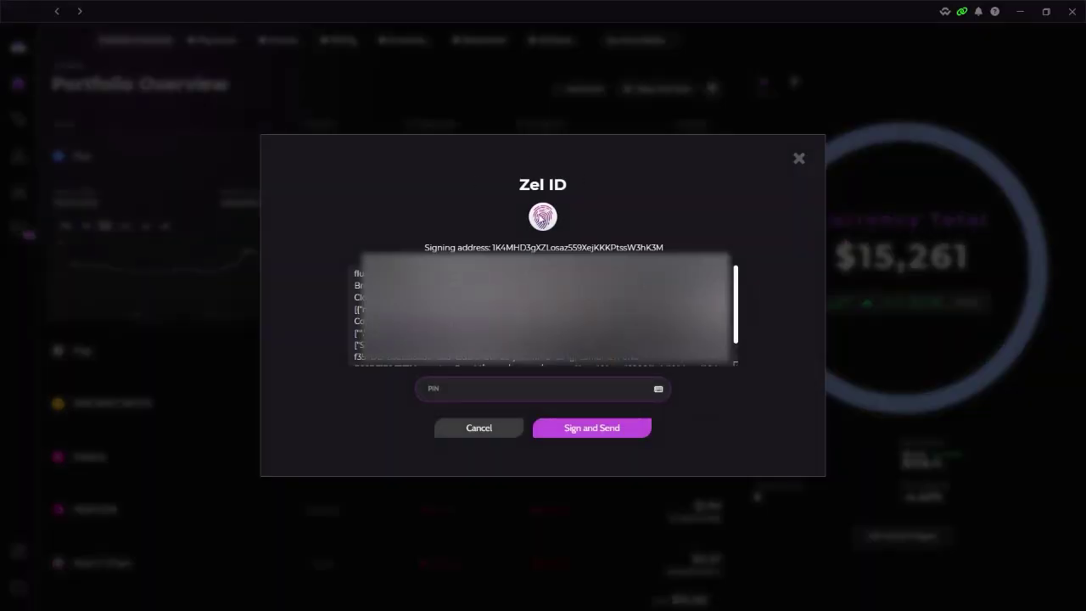
# Sign the registration message in Zelcore with the PIN and return to the Flux wizard
pyautogui.click(469, 394)
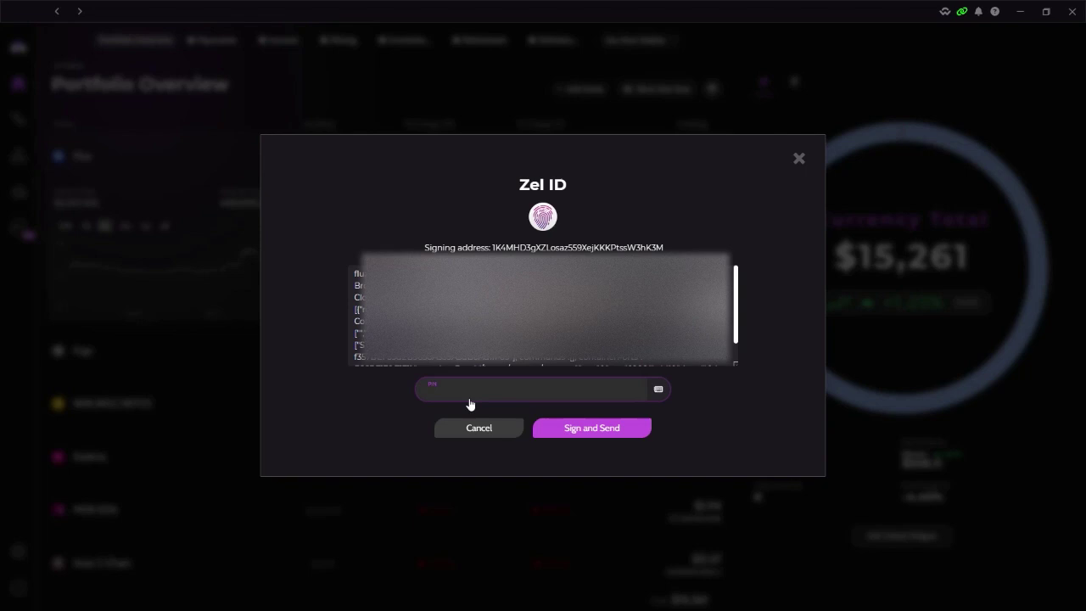
pyautogui.write('123')
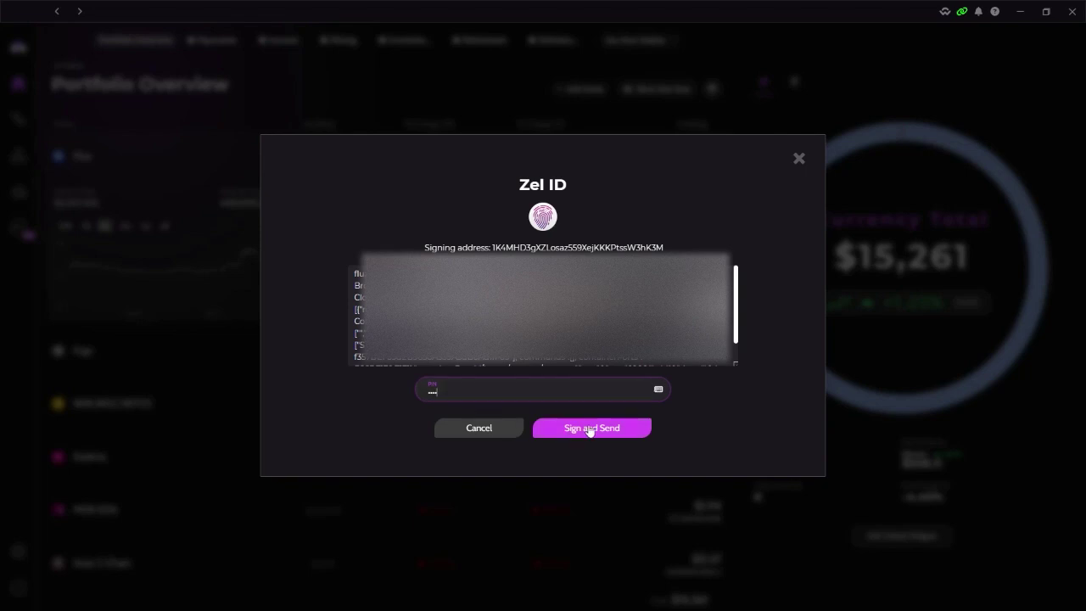
pyautogui.click(589, 429)
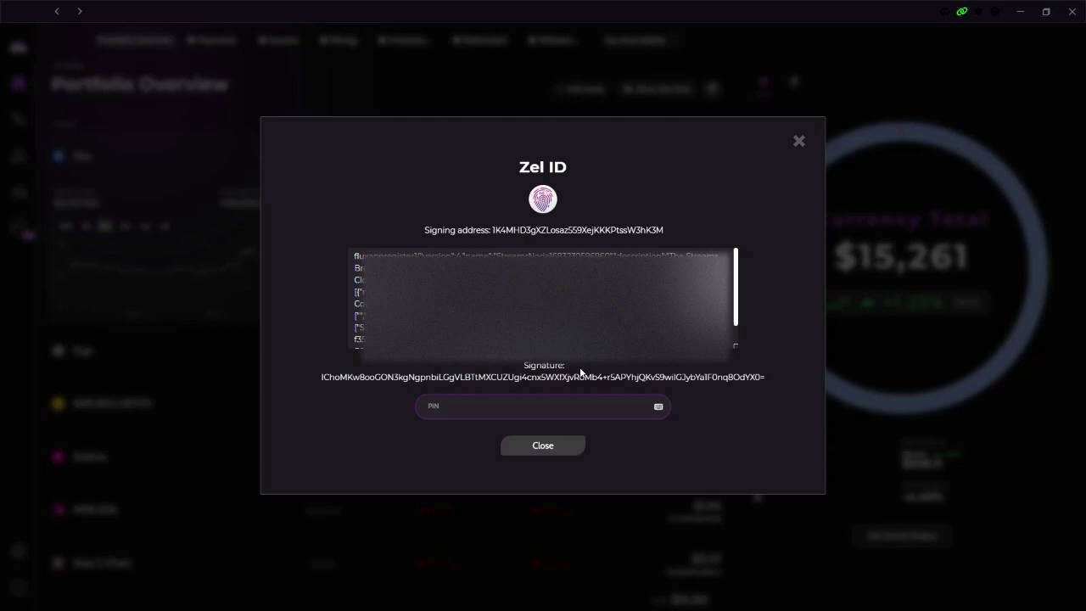
pyautogui.click(550, 450)
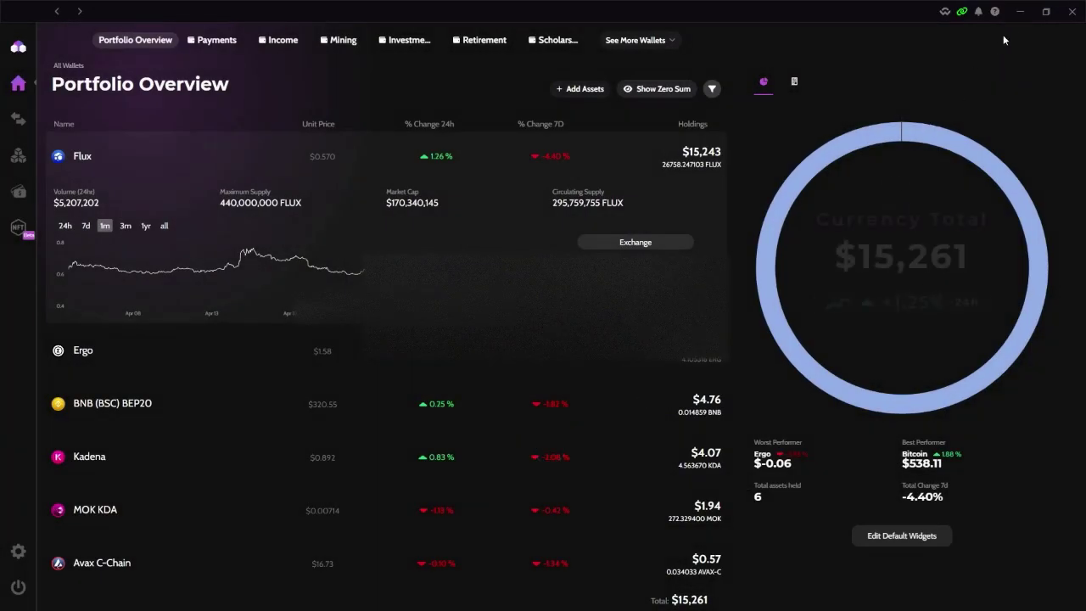
pyautogui.click(1020, 11)
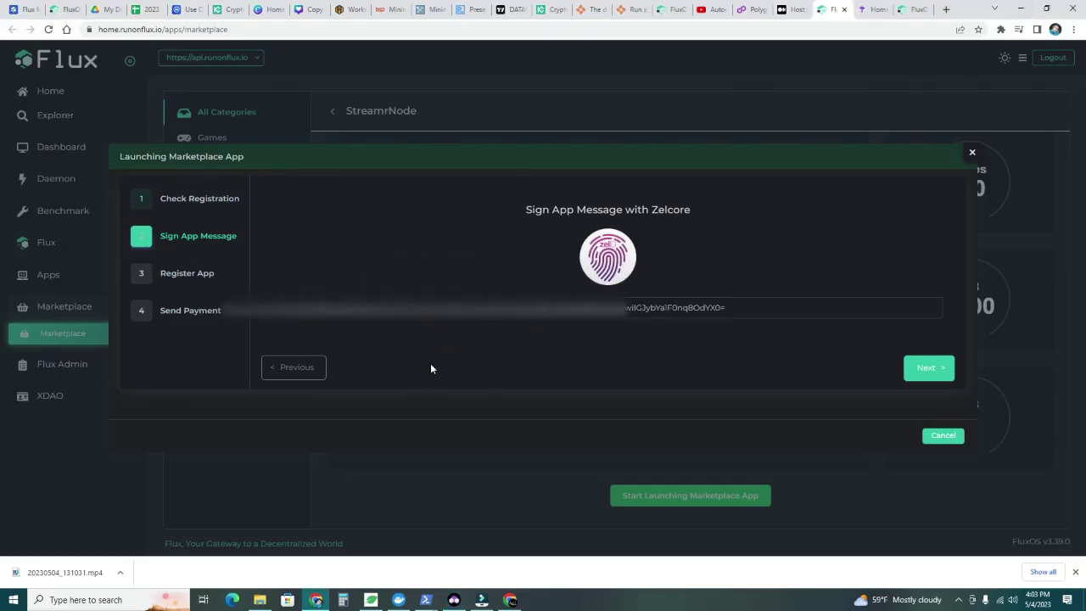
# Register the StreamrNode app for 3.5 FLUX and wait for the registration hash
pyautogui.click(923, 367)
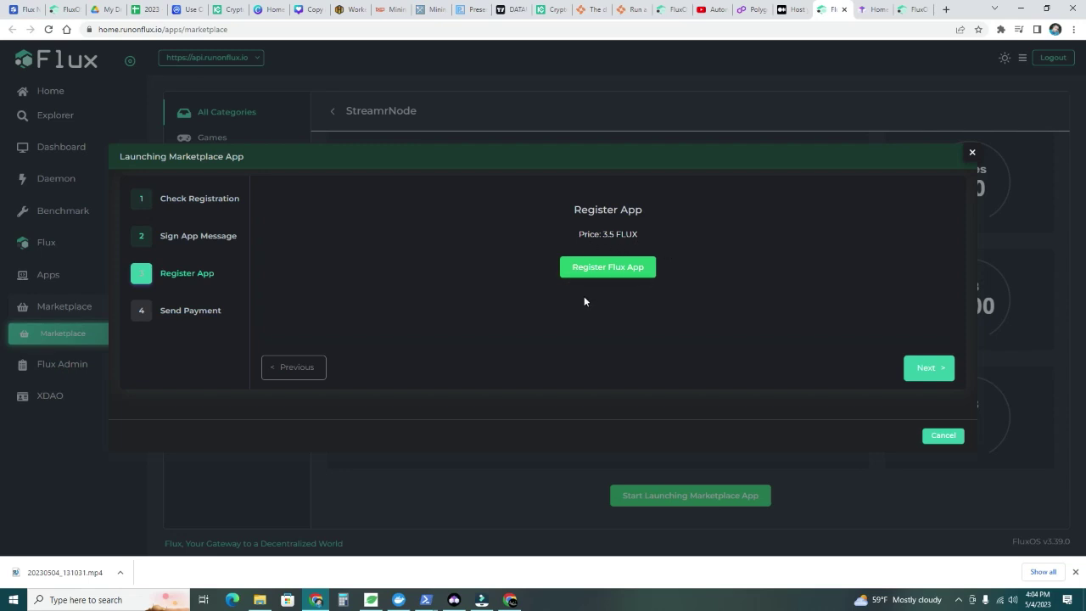
pyautogui.click(607, 277)
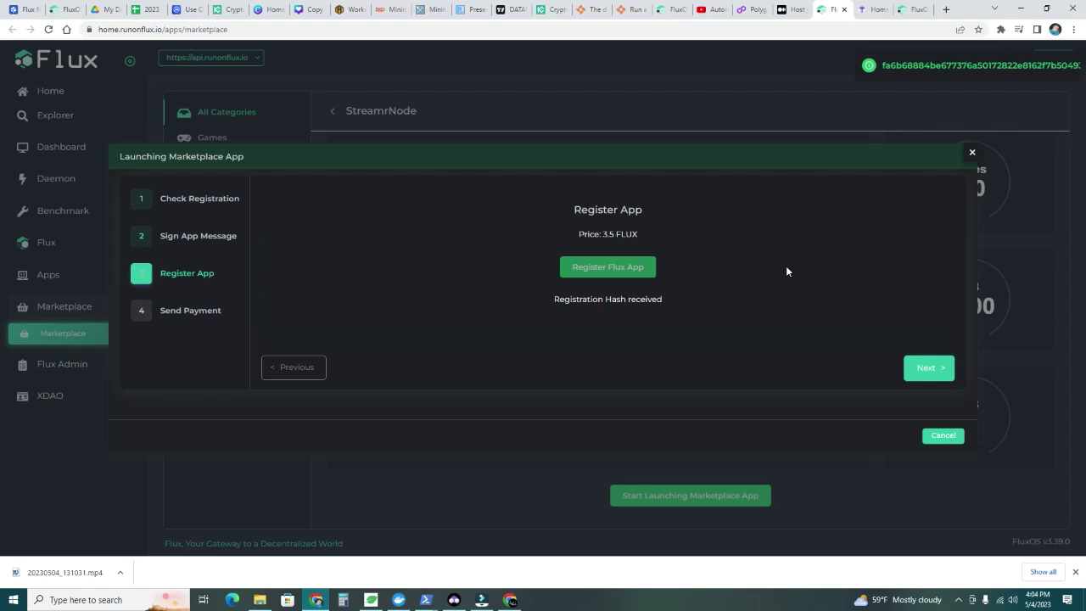
pyautogui.moveTo(589, 307)
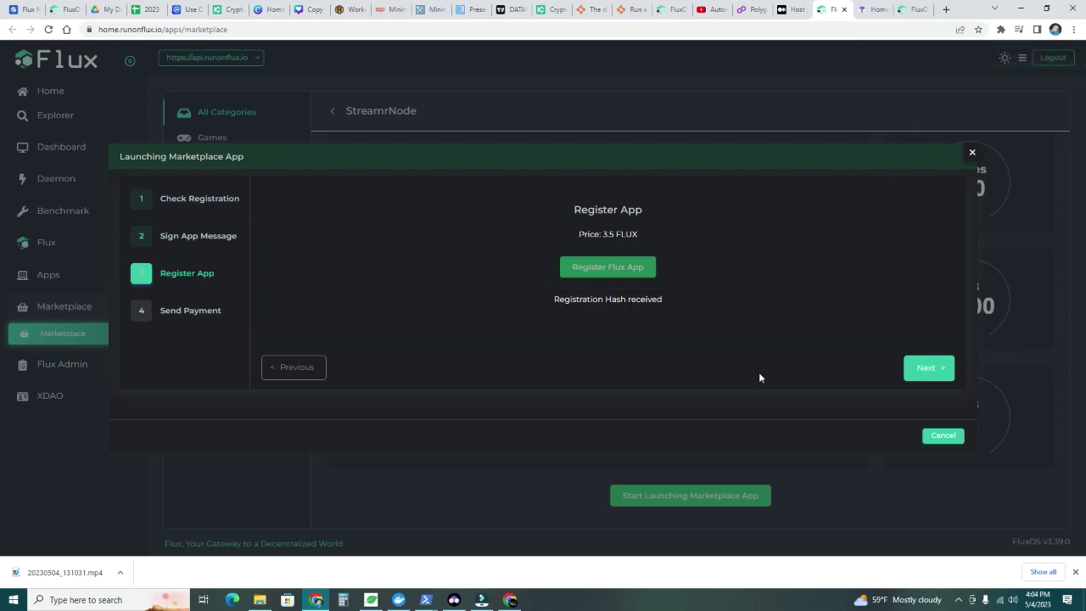
# Advance to Send Payment and check the 3.5 FLUX subscription ends 03/06/2023
pyautogui.click(918, 371)
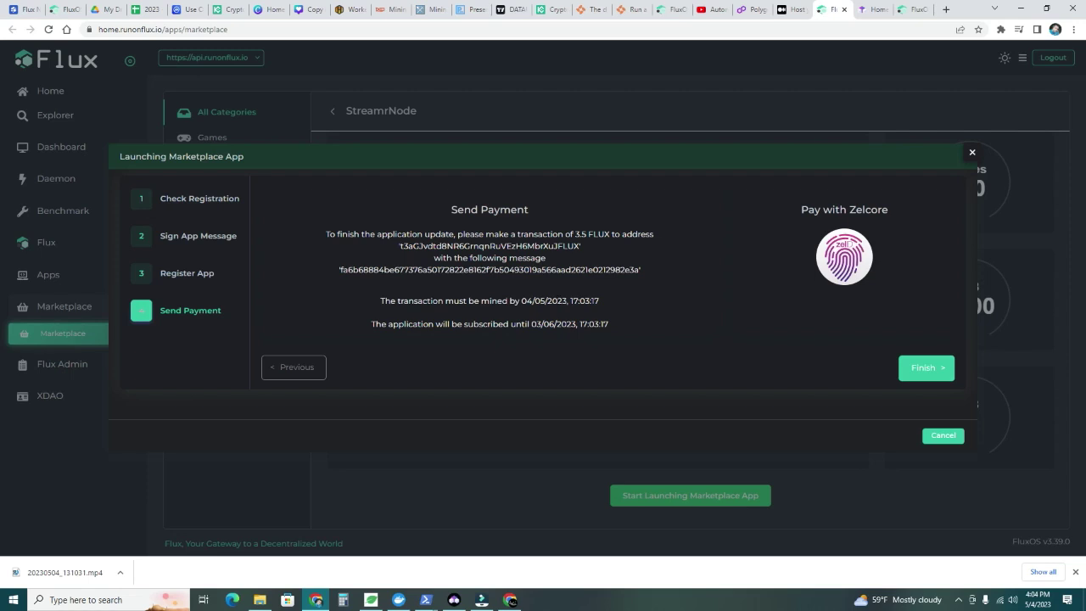
pyautogui.click(533, 323)
pyautogui.moveTo(533, 323); pyautogui.dragTo(609, 324)
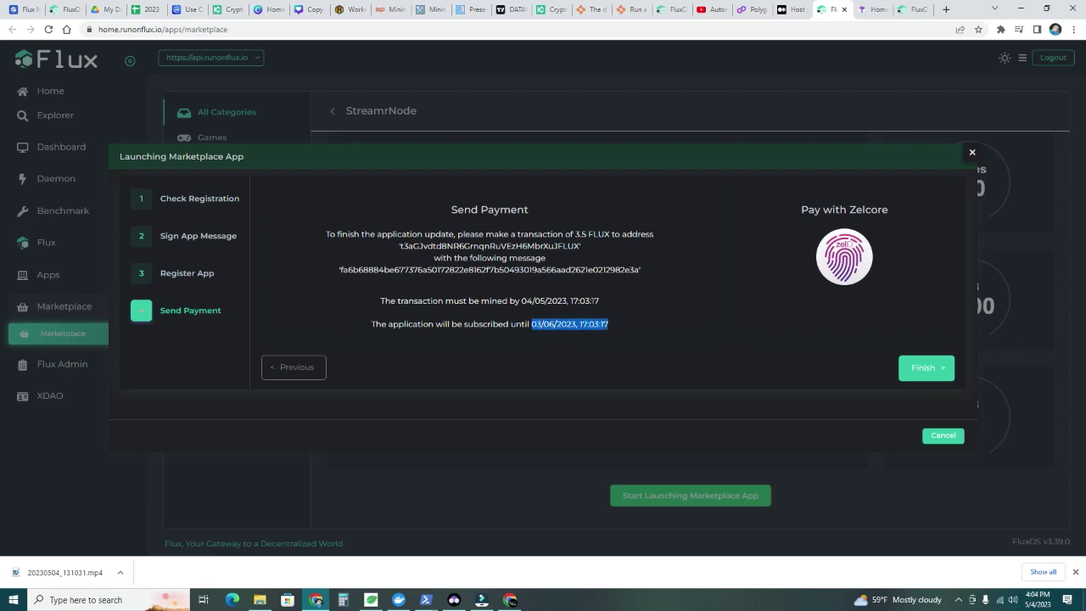
pyautogui.click(630, 331)
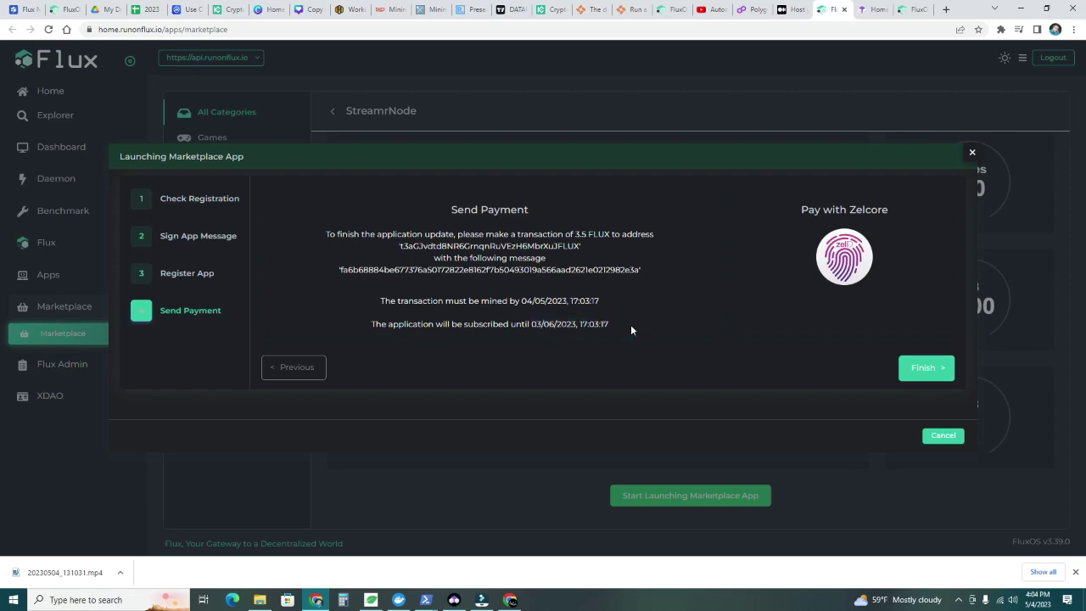
# Open the 3.5 FLUX payment request in Zelcore and choose the Income wallet as source
pyautogui.click(844, 259)
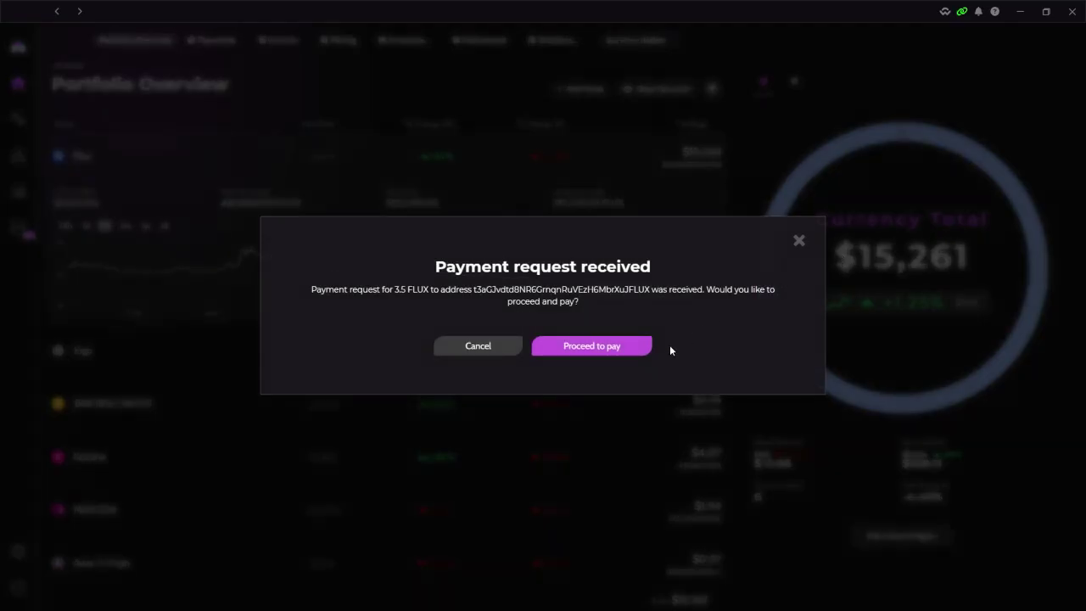
pyautogui.click(588, 347)
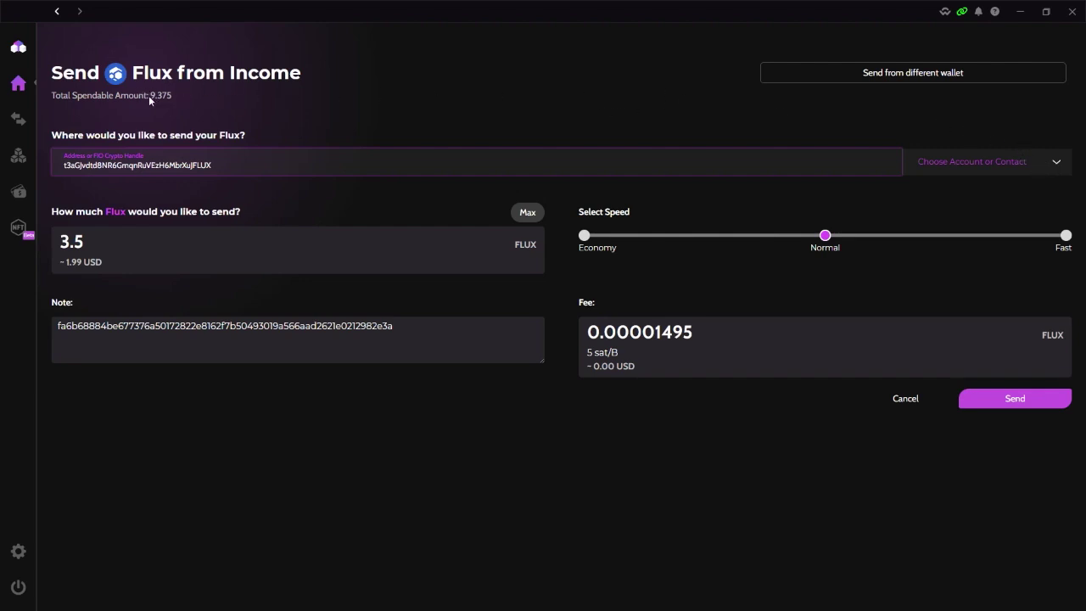
pyautogui.click(965, 75)
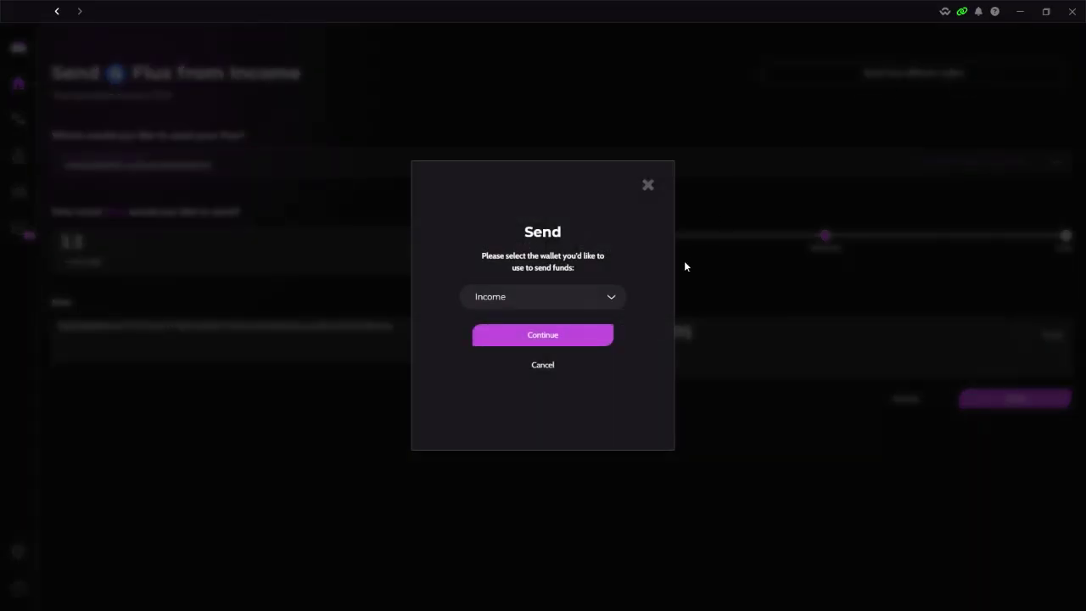
pyautogui.click(603, 304)
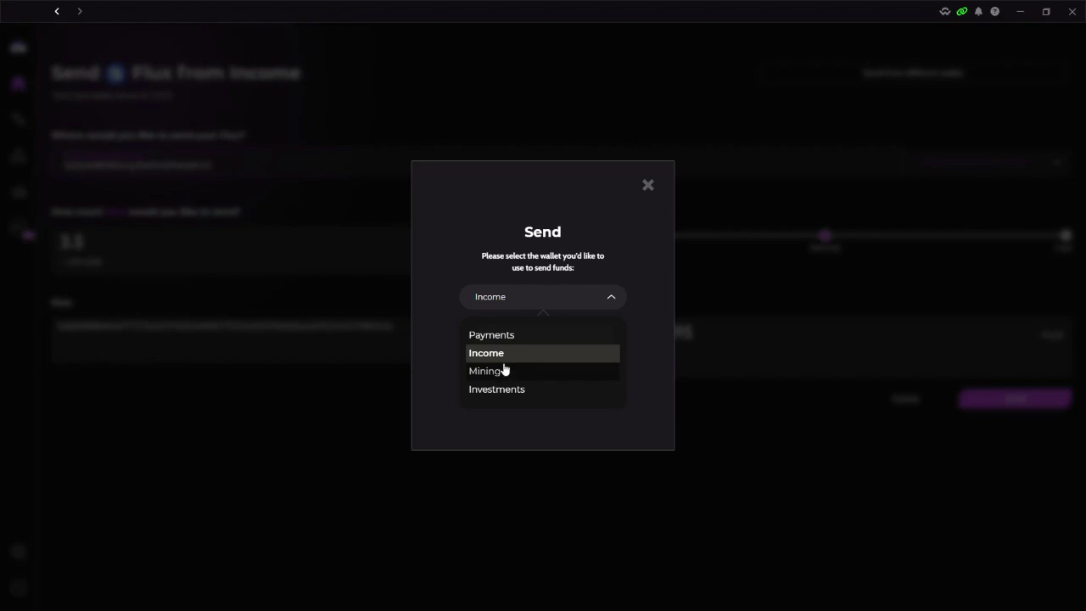
pyautogui.click(503, 356)
pyautogui.click(568, 339)
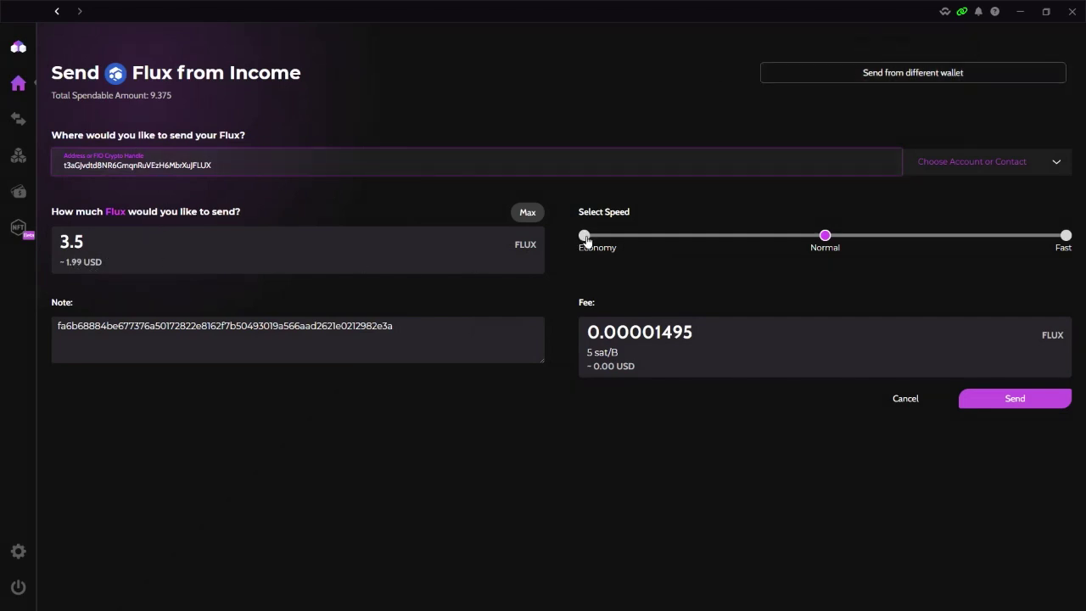
# Send the 3.5 FLUX payment at fast speed, verifying with the PIN
pyautogui.moveTo(703, 243); pyautogui.dragTo(1025, 242)
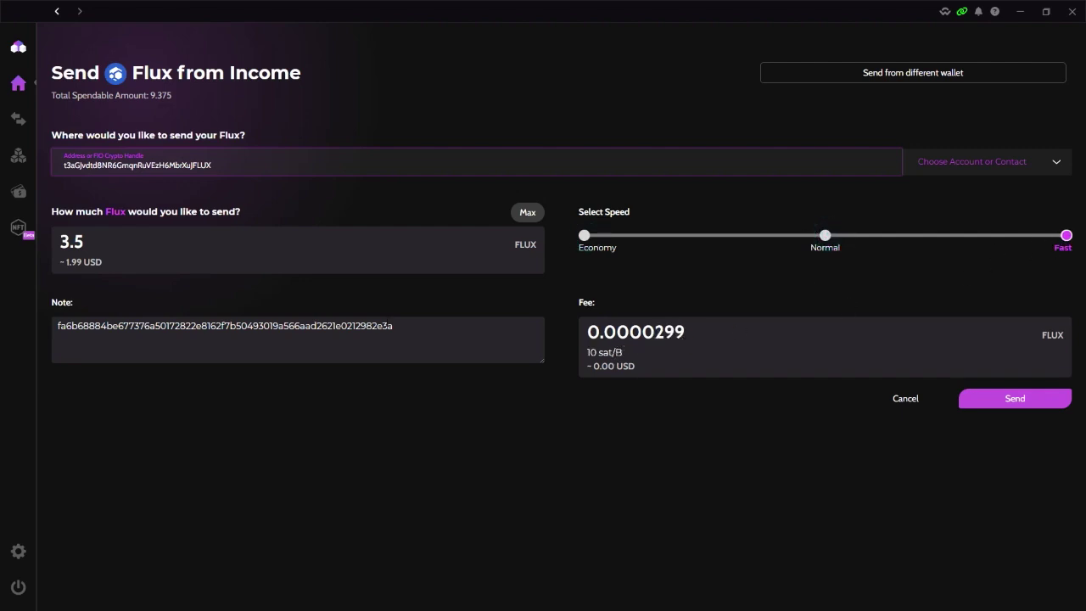
pyautogui.click(999, 404)
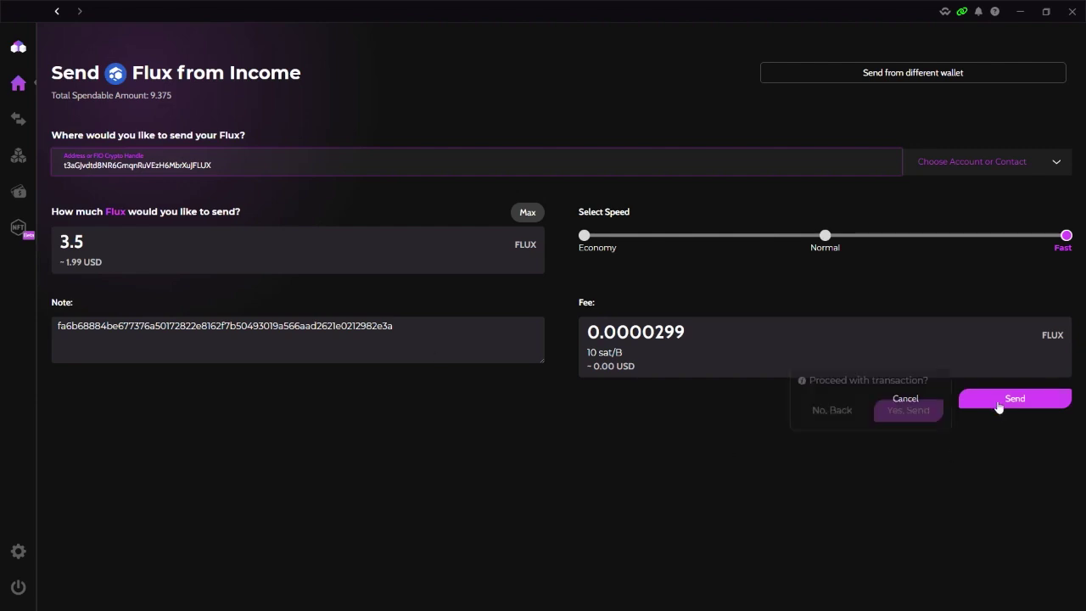
pyautogui.click(905, 410)
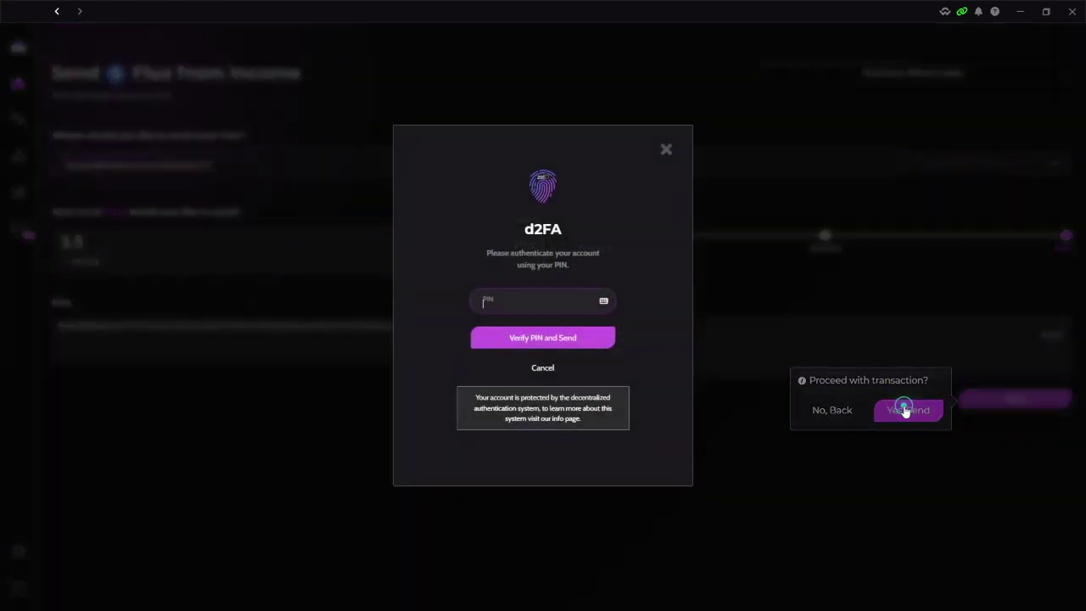
pyautogui.write('123')
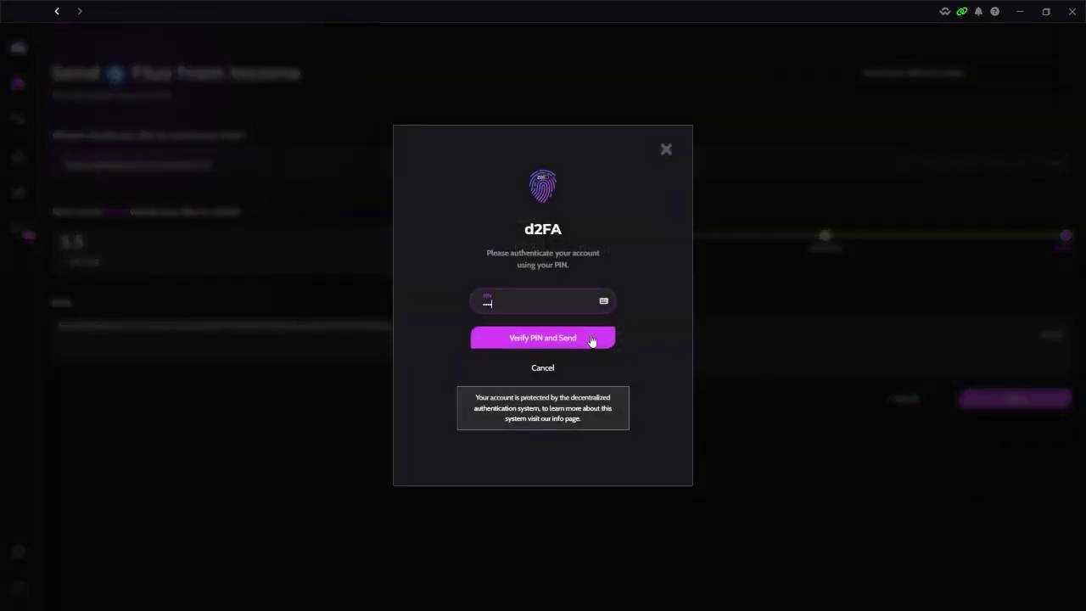
pyautogui.click(593, 338)
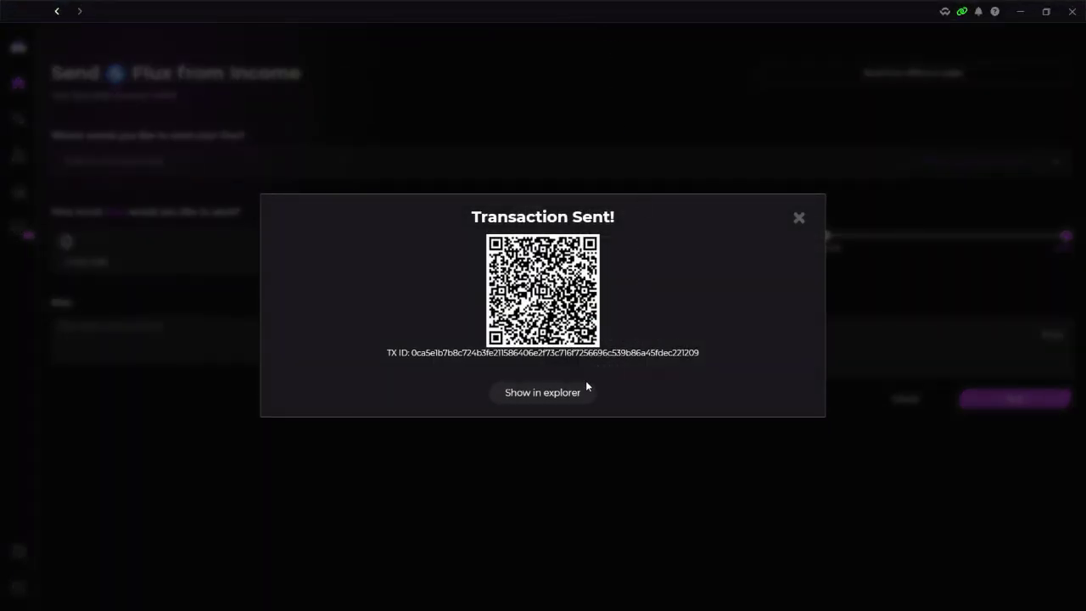
pyautogui.click(798, 218)
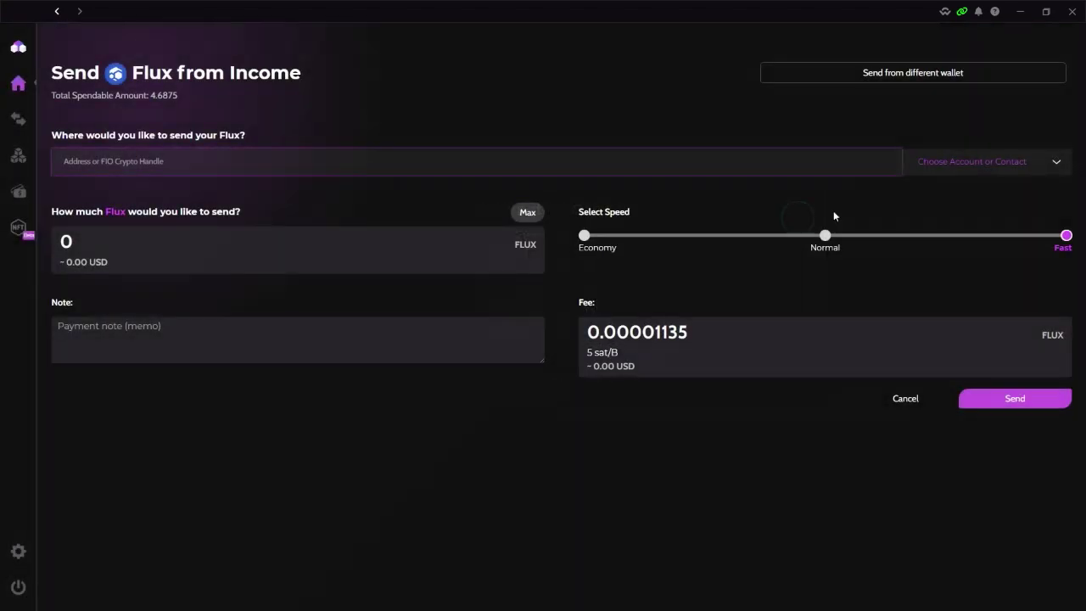
# Finish the StreamrNode launch in FluxOS and confirm closing the wizard
pyautogui.click(1020, 11)
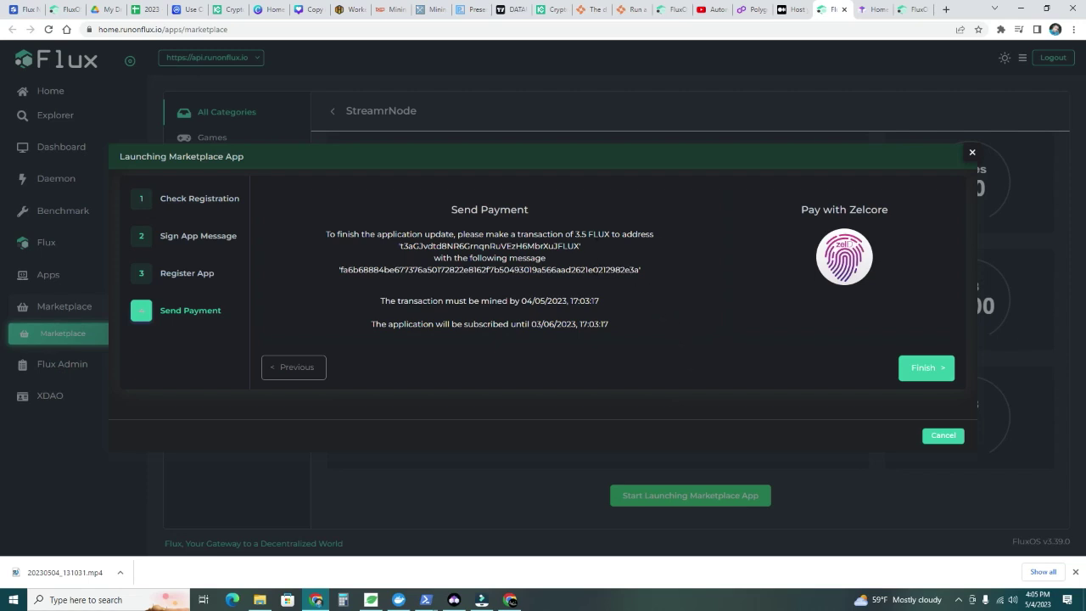
pyautogui.click(924, 368)
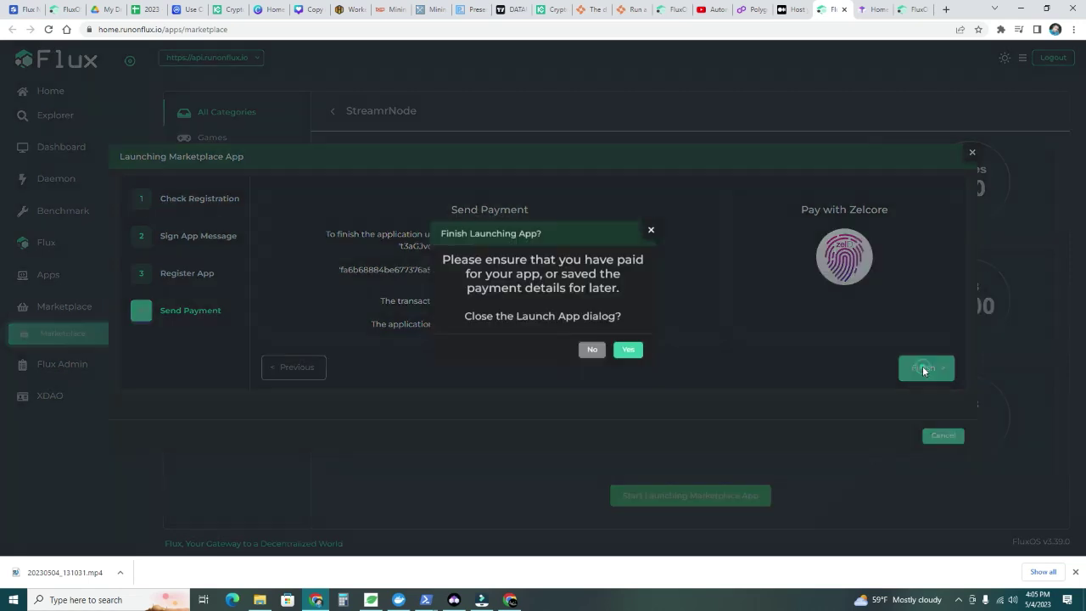
pyautogui.click(632, 354)
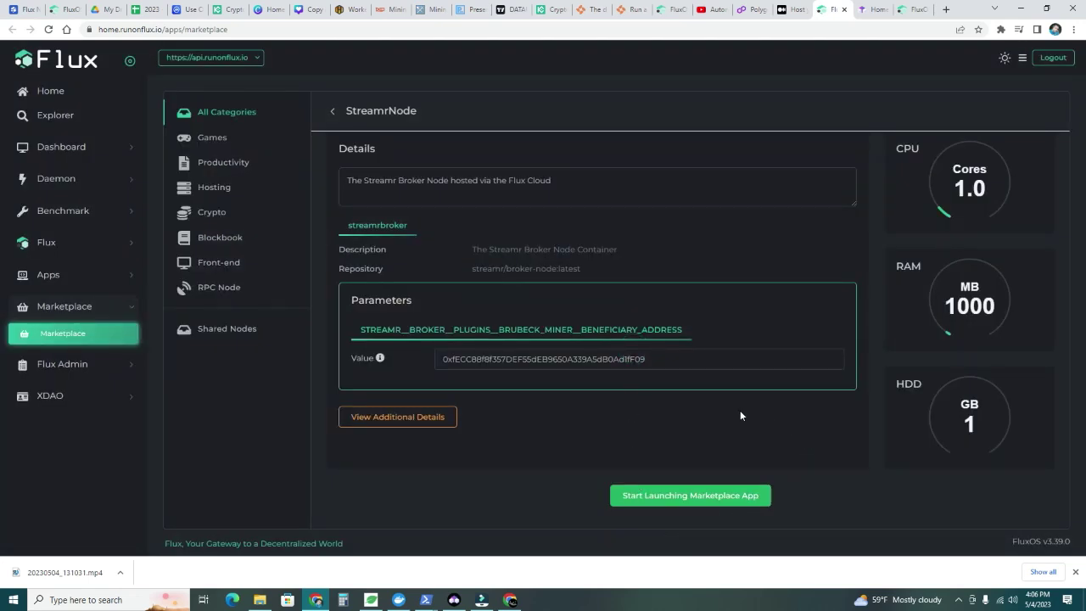
# Scroll the Medium guide to steps 10–11 and highlight that spawning takes 10–30 minutes
pyautogui.hotkey('ctrl', 'shift', 'Tab')
pyautogui.scroll(3, 613, 251)
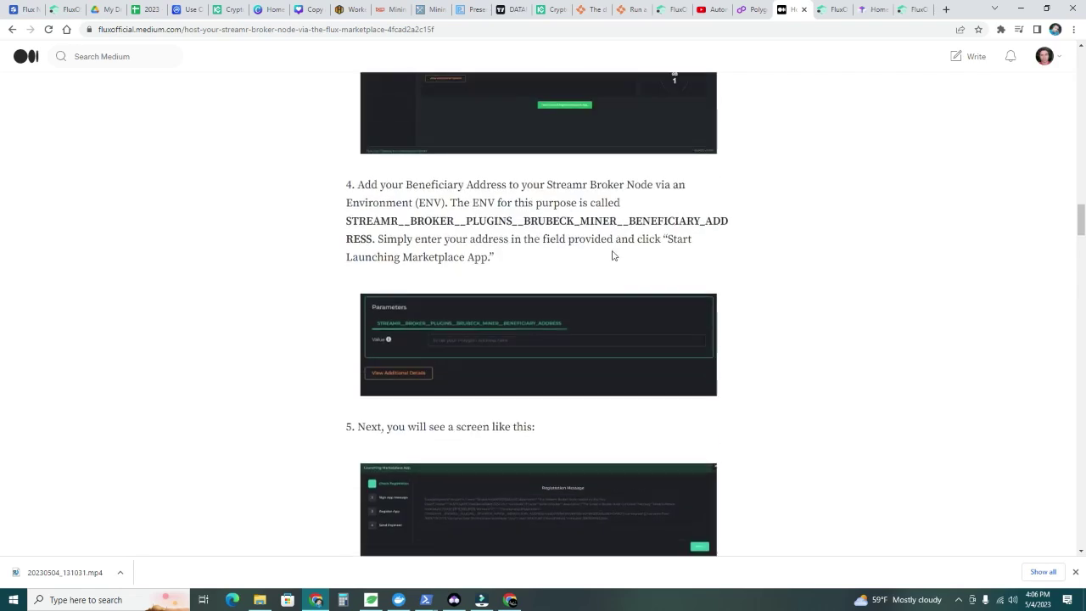
pyautogui.scroll(-2, 438, 414)
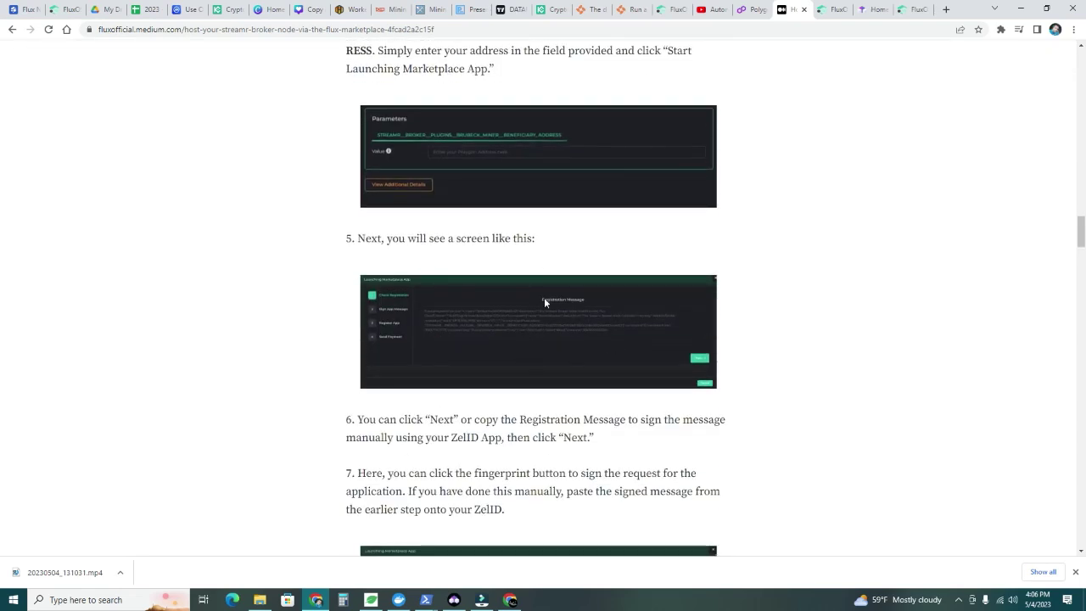
pyautogui.scroll(-3, 545, 342)
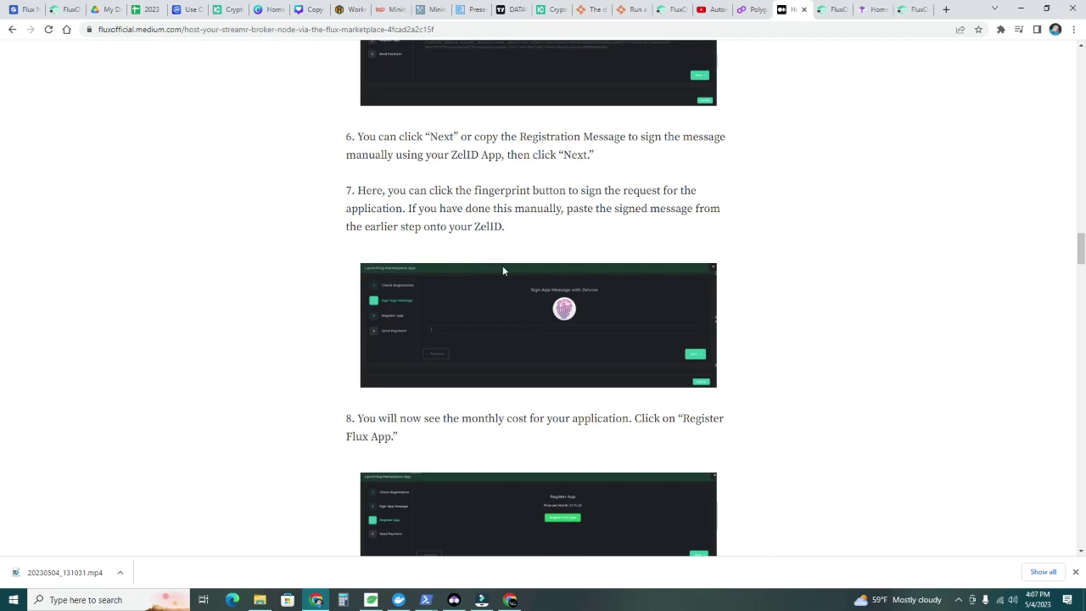
pyautogui.scroll(-2, 502, 270)
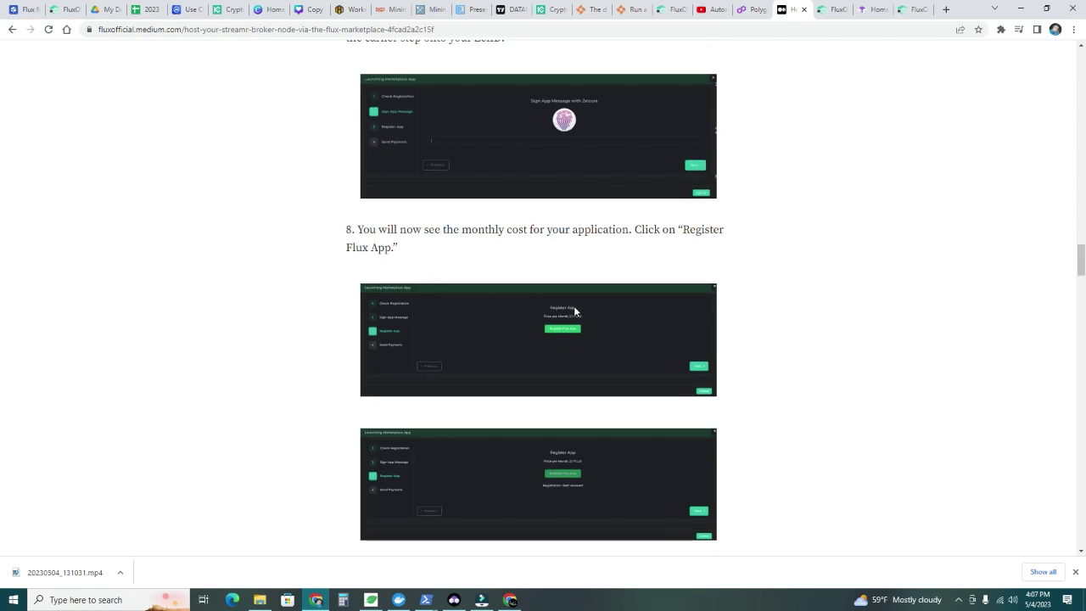
pyautogui.scroll(-2, 560, 307)
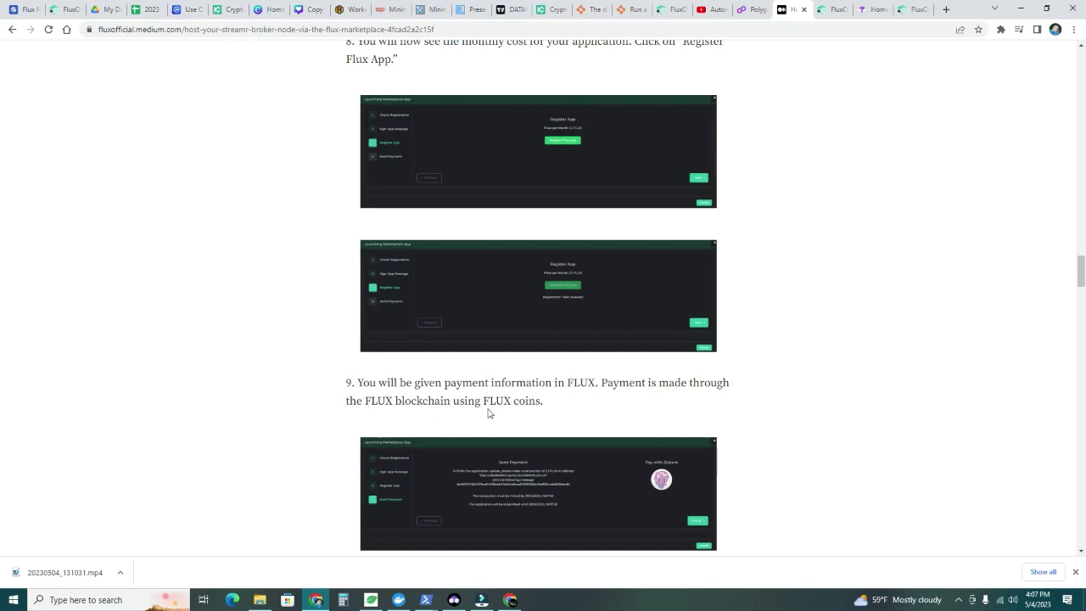
pyautogui.scroll(-3, 487, 411)
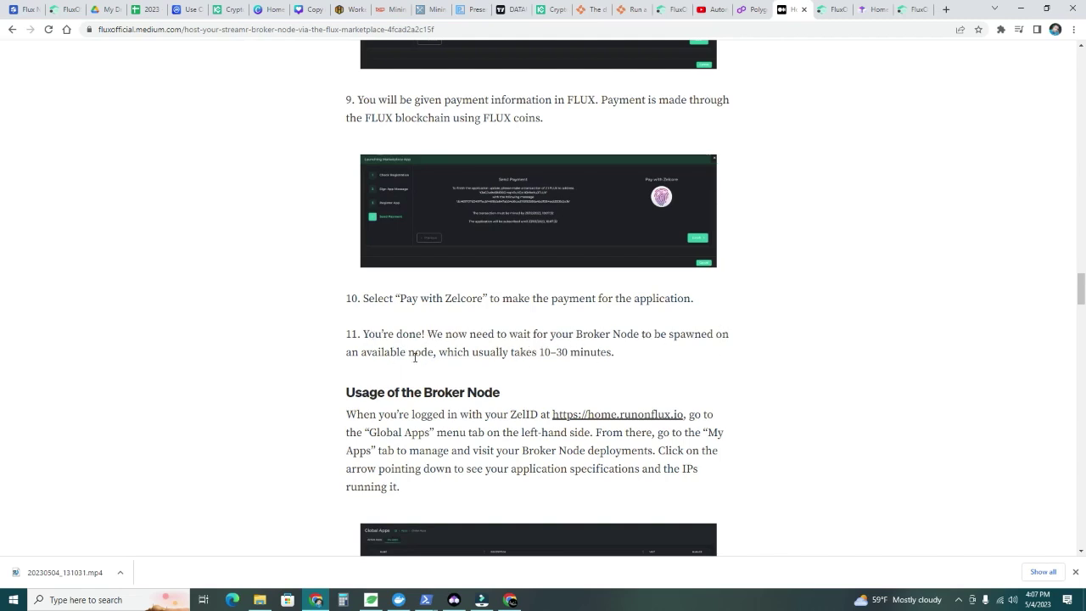
pyautogui.moveTo(512, 352); pyautogui.dragTo(621, 356)
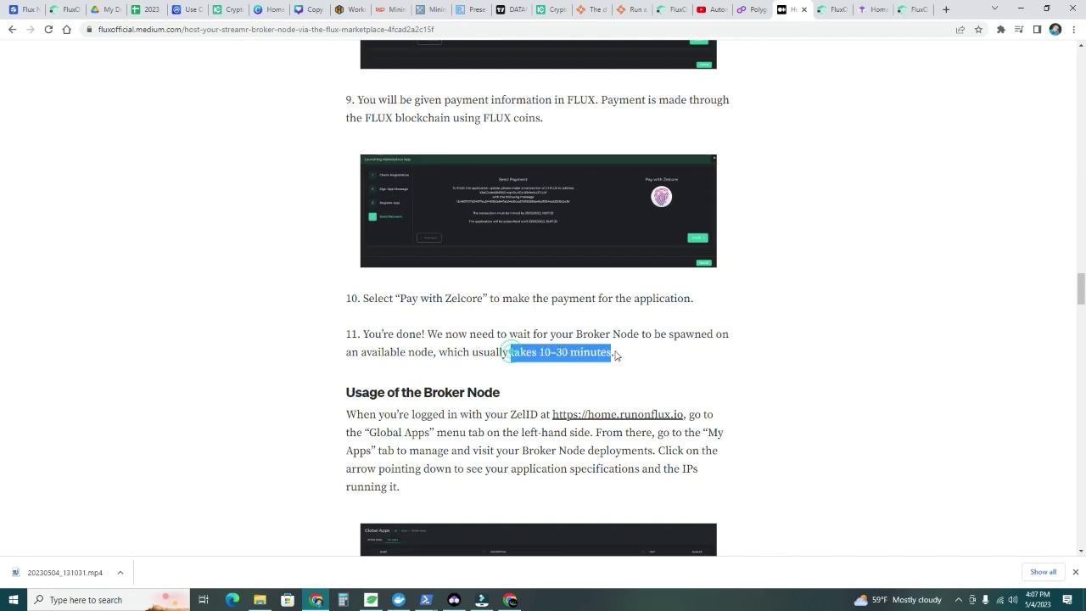
pyautogui.scroll(-2, 317, 391)
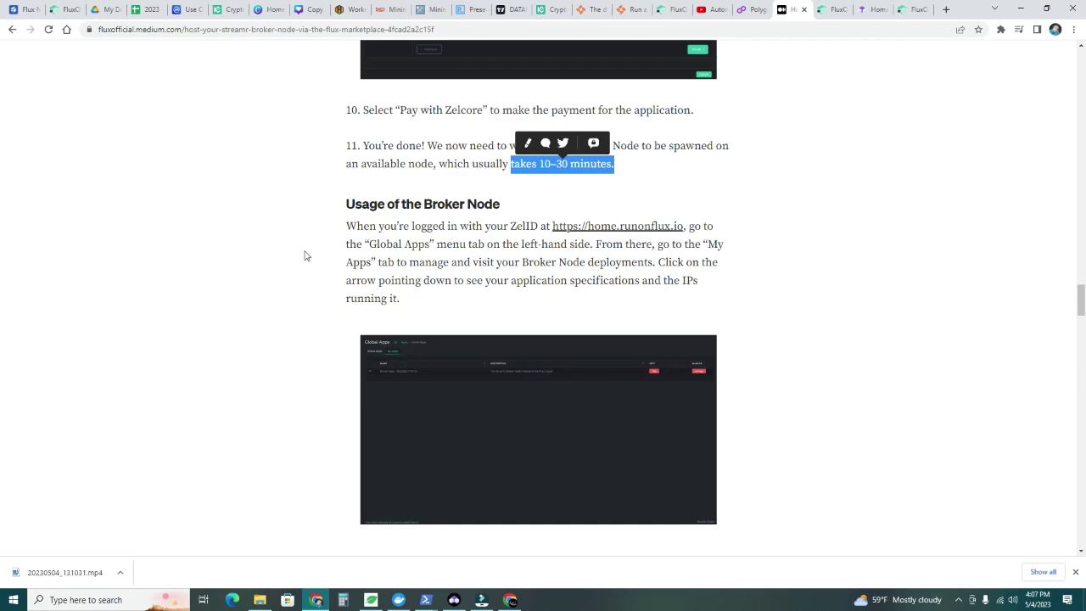
# Expand and collapse the latest -3.5 FLUX payment in Zelcore, still sending with 0 confirmations
pyautogui.click(454, 600)
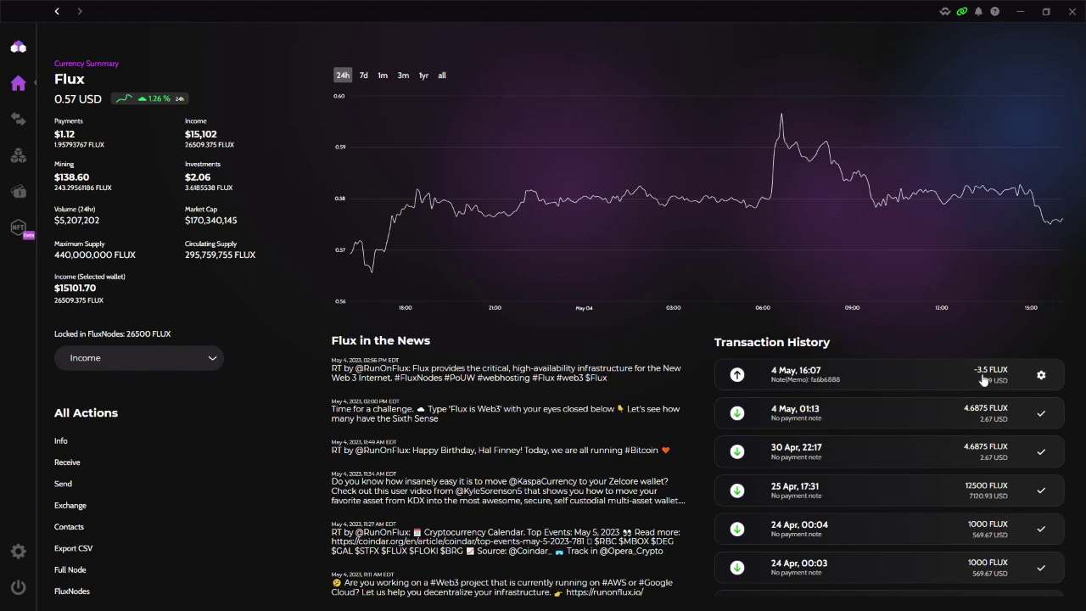
pyautogui.click(1043, 379)
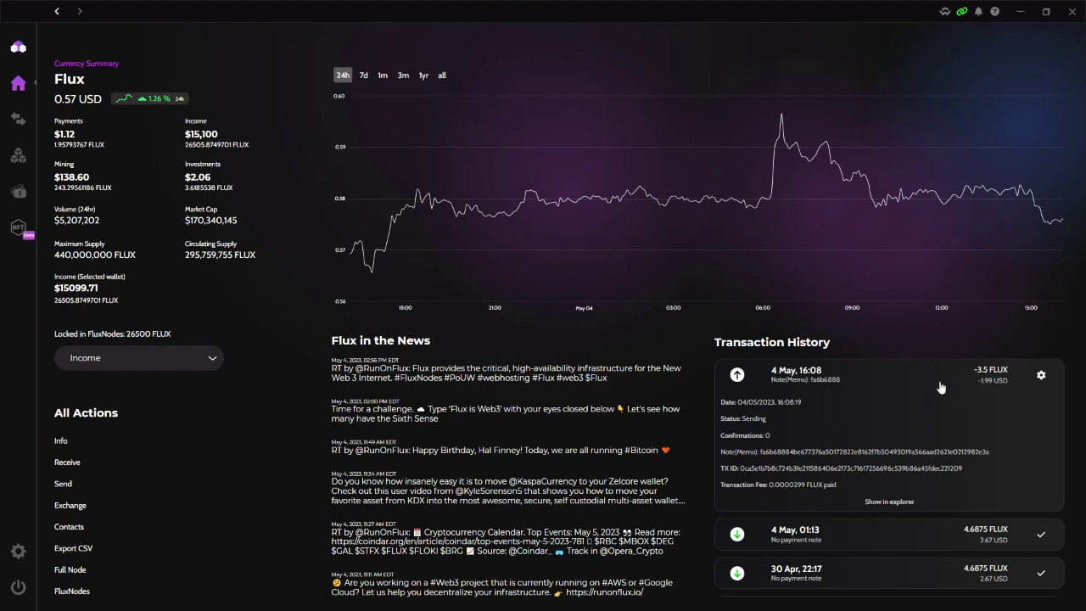
pyautogui.click(733, 375)
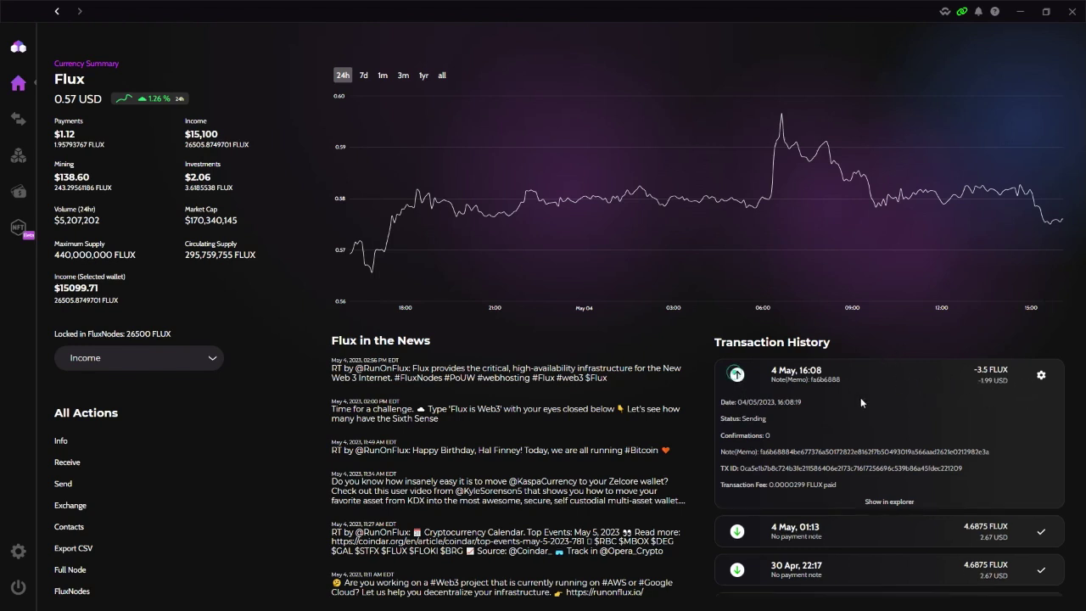
pyautogui.moveTo(894, 167)
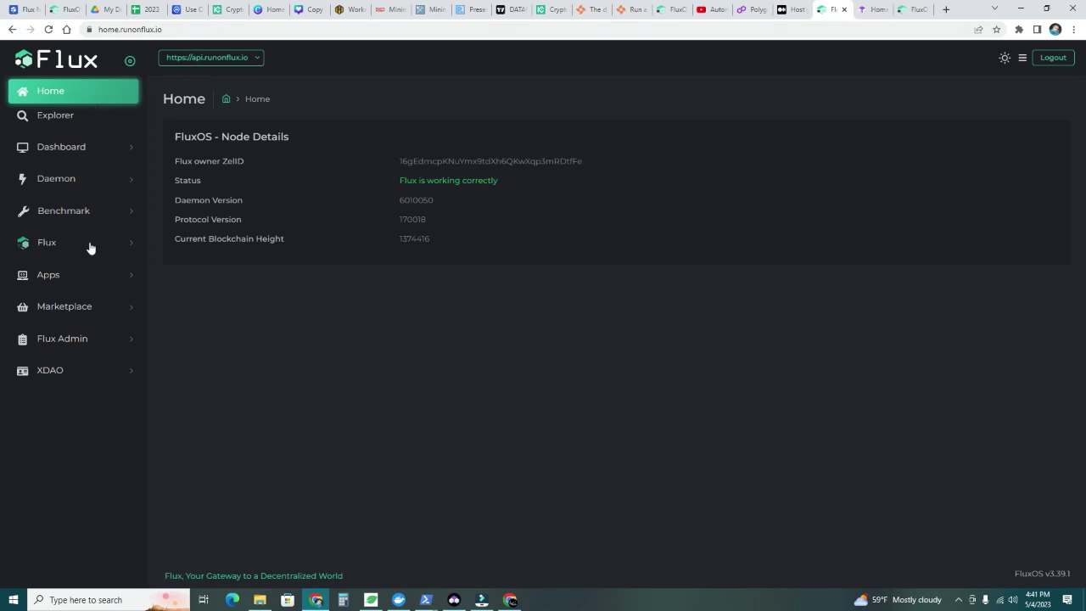
# Go to FluxOS Global Apps and filter to My Apps to show the StreamrNode app
pyautogui.click(88, 280)
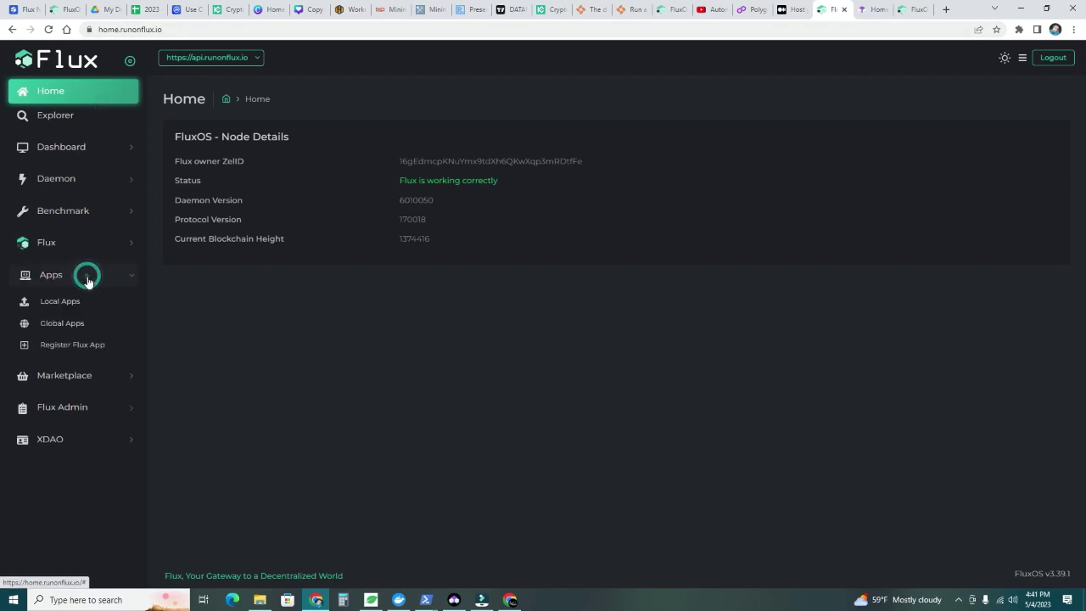
pyautogui.click(55, 330)
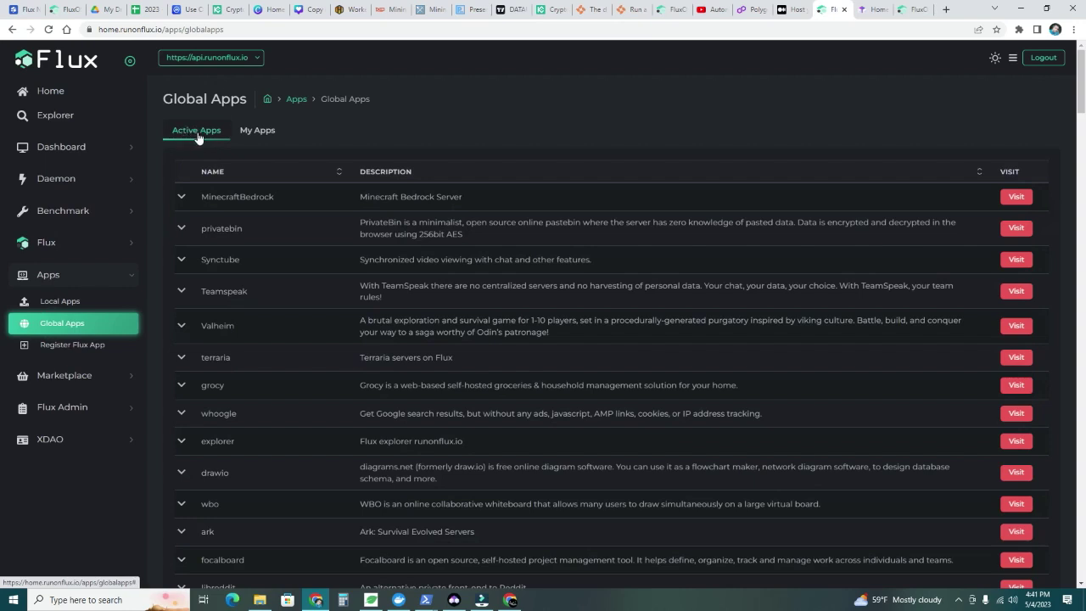
pyautogui.click(268, 135)
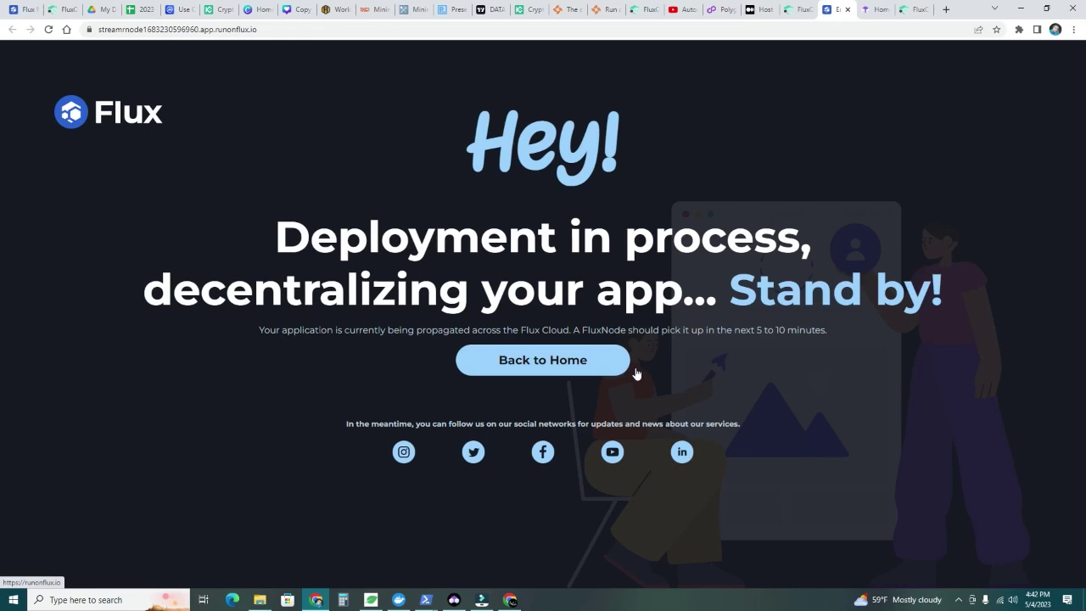
# Close the deployment tab, scroll the Medium guide to its node-rewards section, and bring up MetaMask
pyautogui.hotkey('ctrl', 'w')
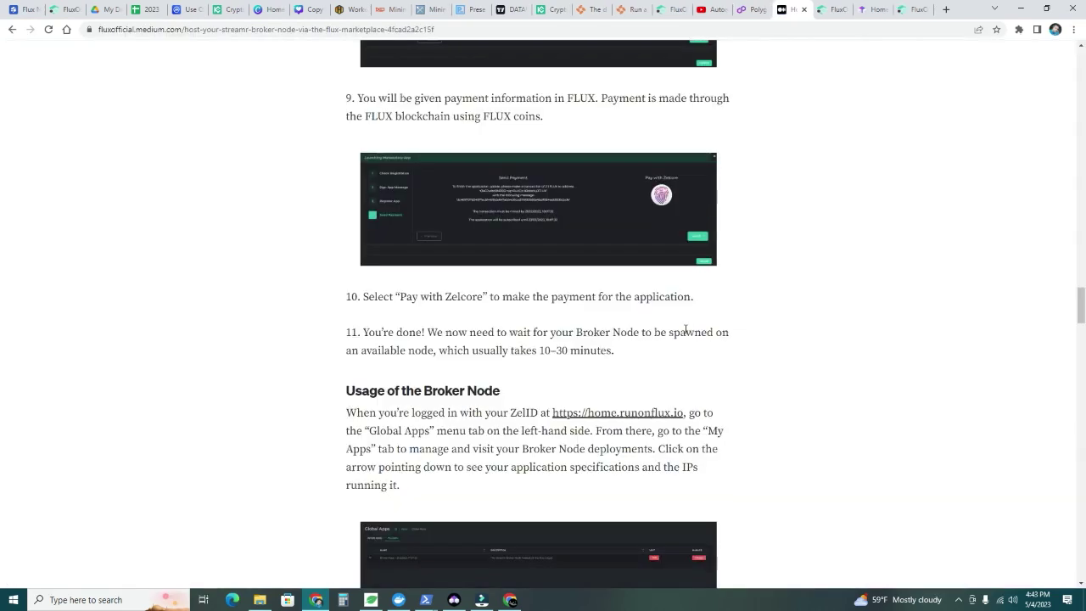
pyautogui.scroll(-3, 686, 333)
pyautogui.scroll(-4, 684, 327)
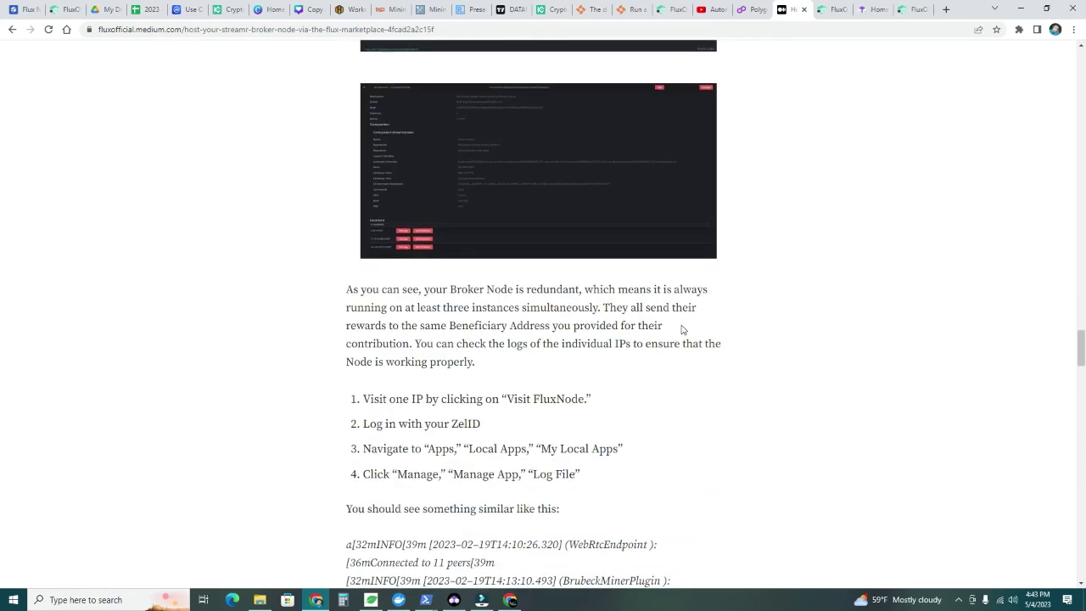
pyautogui.scroll(-2, 681, 329)
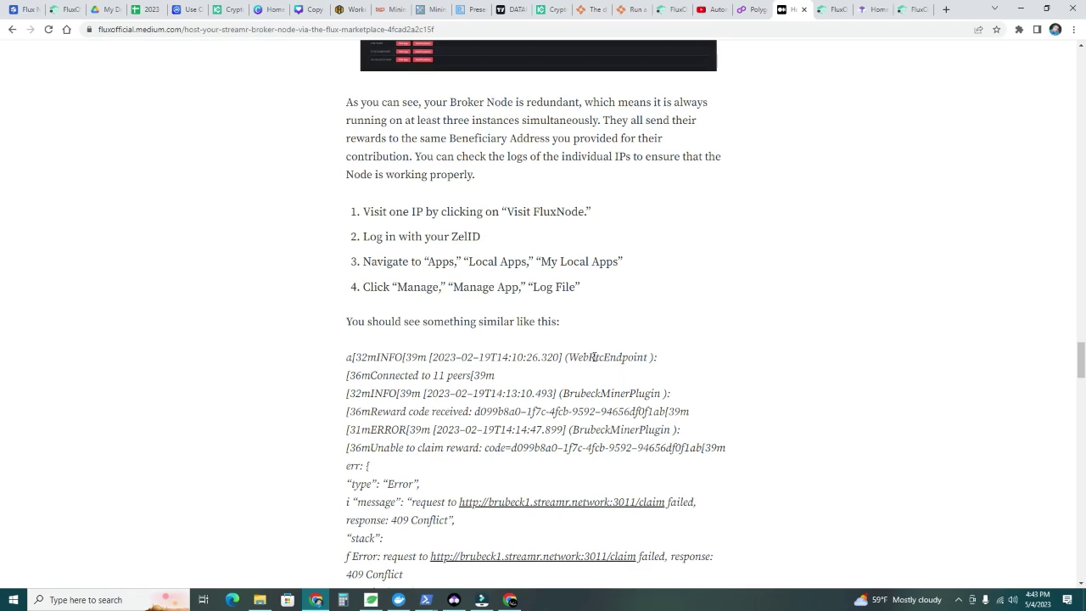
pyautogui.scroll(-4, 593, 358)
pyautogui.scroll(-3, 593, 357)
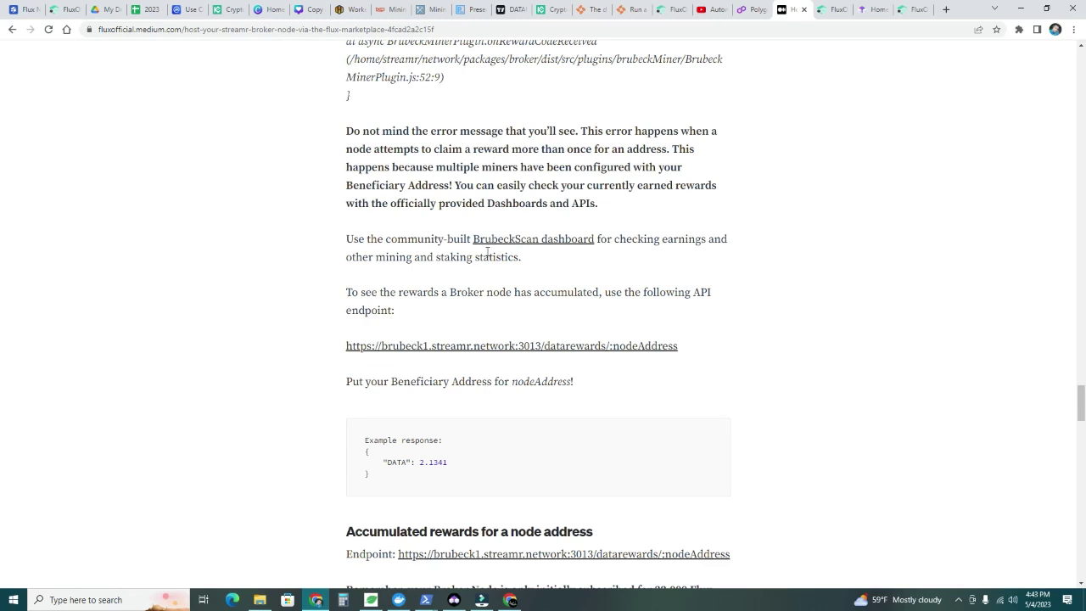
pyautogui.click(1018, 31)
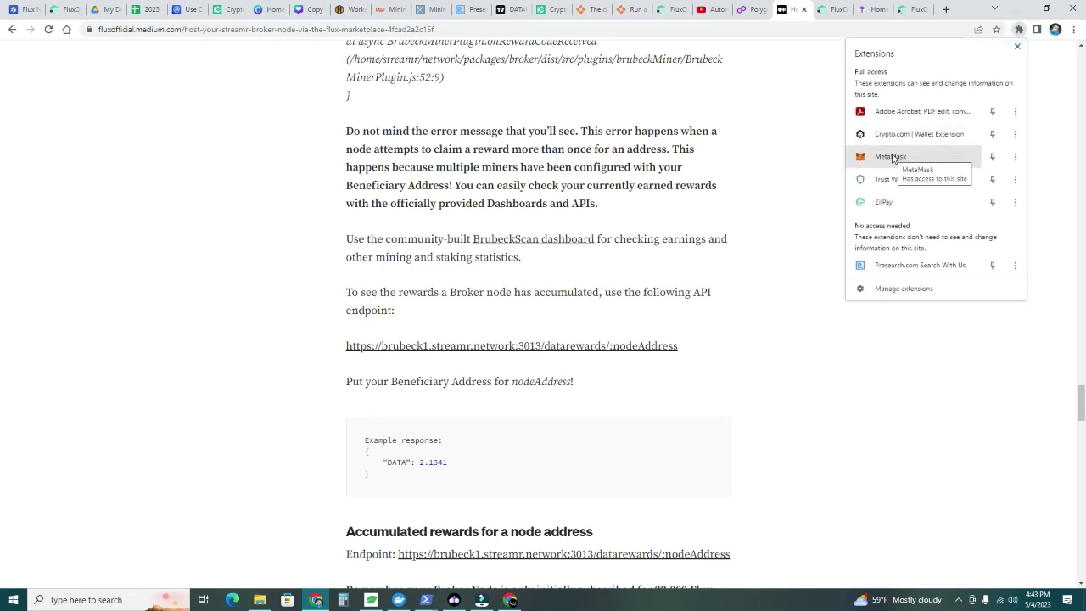
pyautogui.click(890, 157)
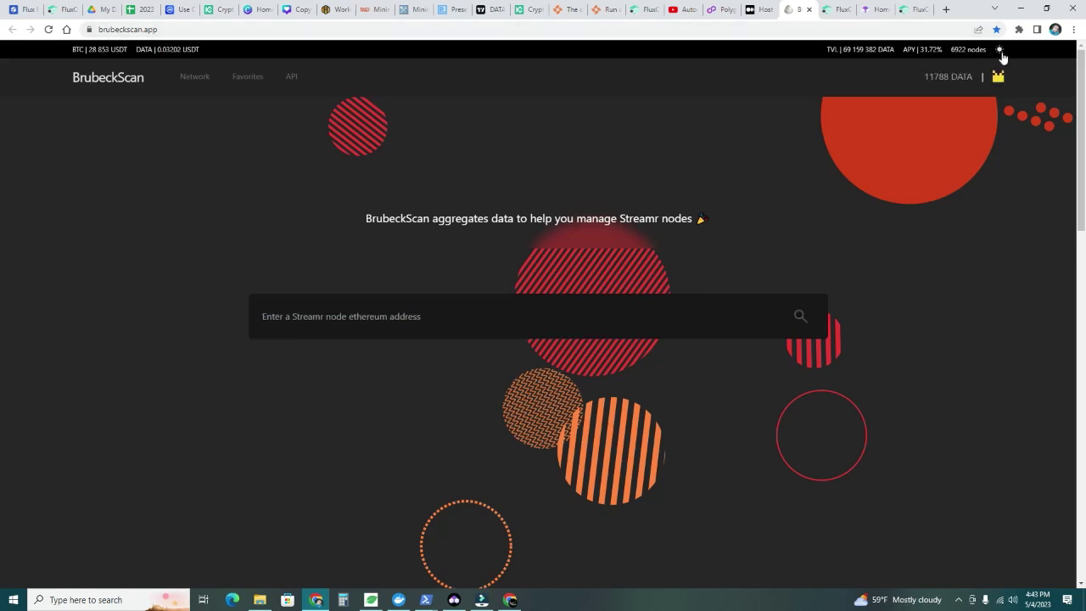
# Switch the MetaMask wallet to the Streamr2 account
pyautogui.click(233, 30)
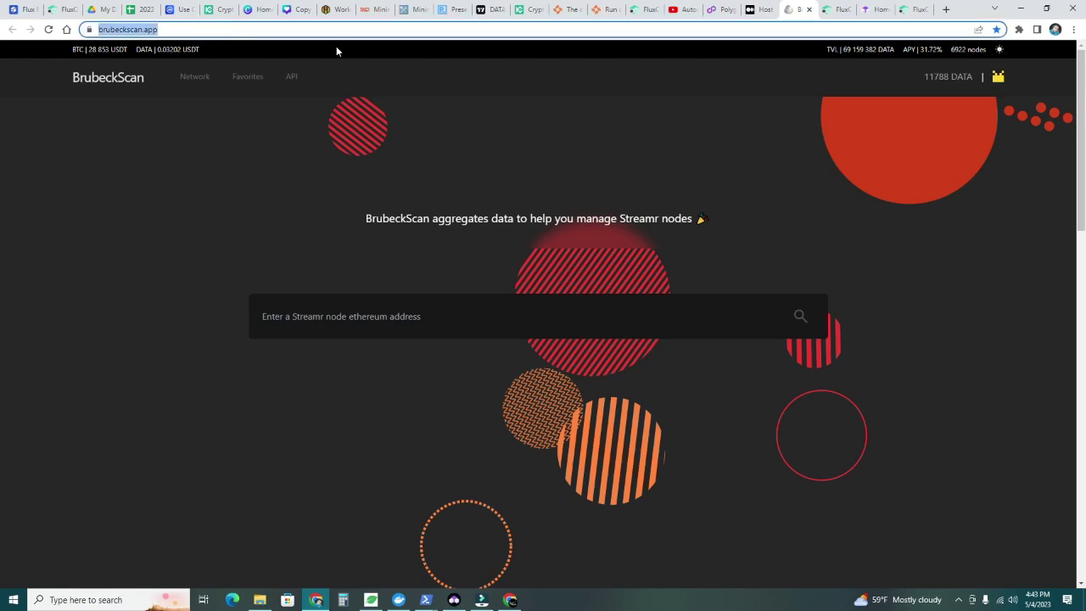
pyautogui.click(1019, 29)
pyautogui.click(905, 158)
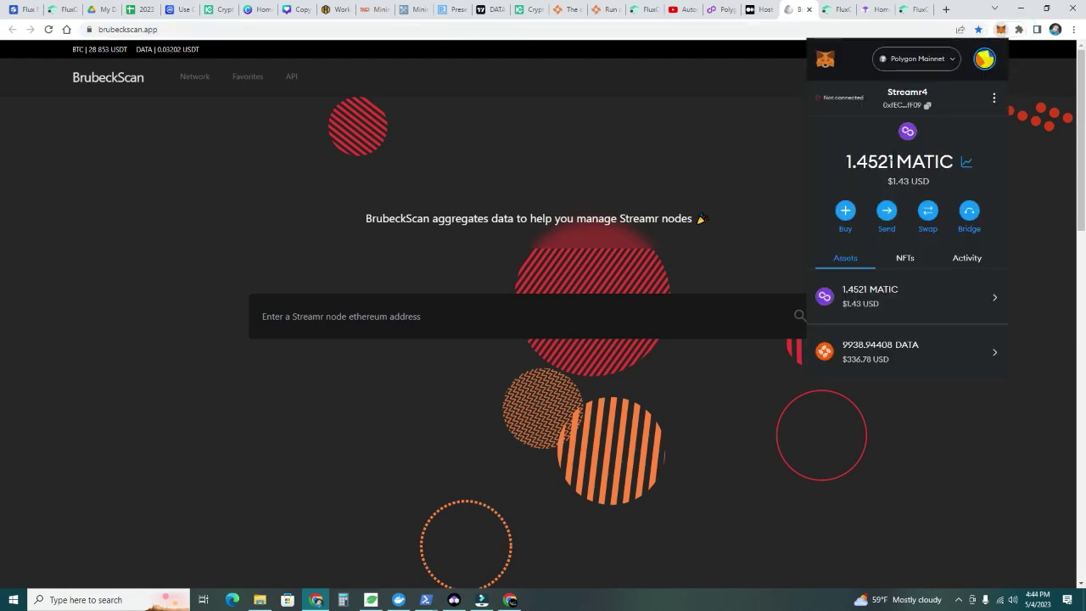
pyautogui.click(984, 58)
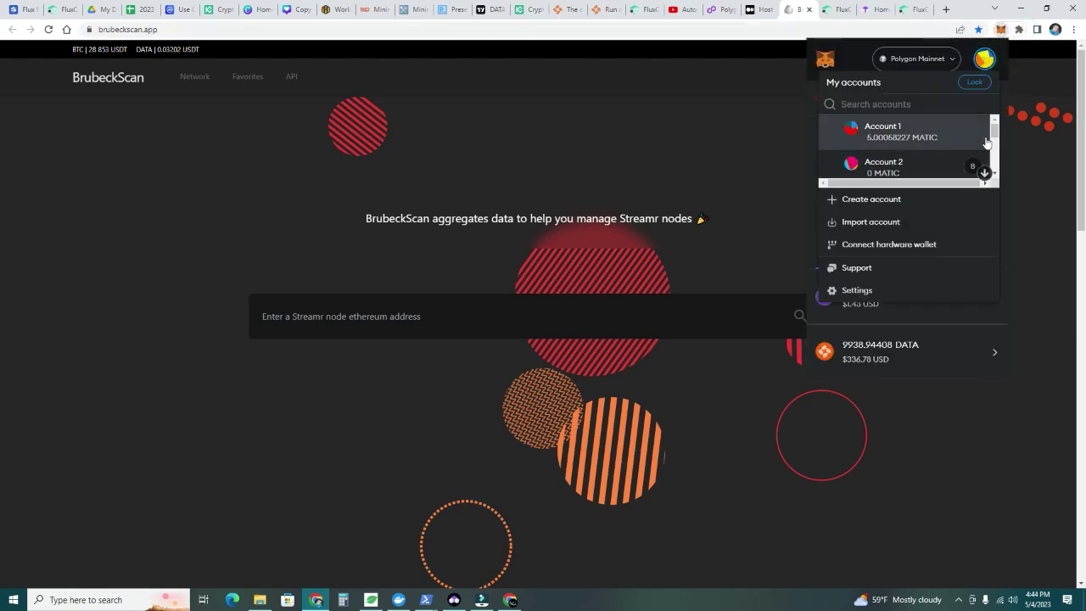
pyautogui.moveTo(995, 129); pyautogui.dragTo(997, 159)
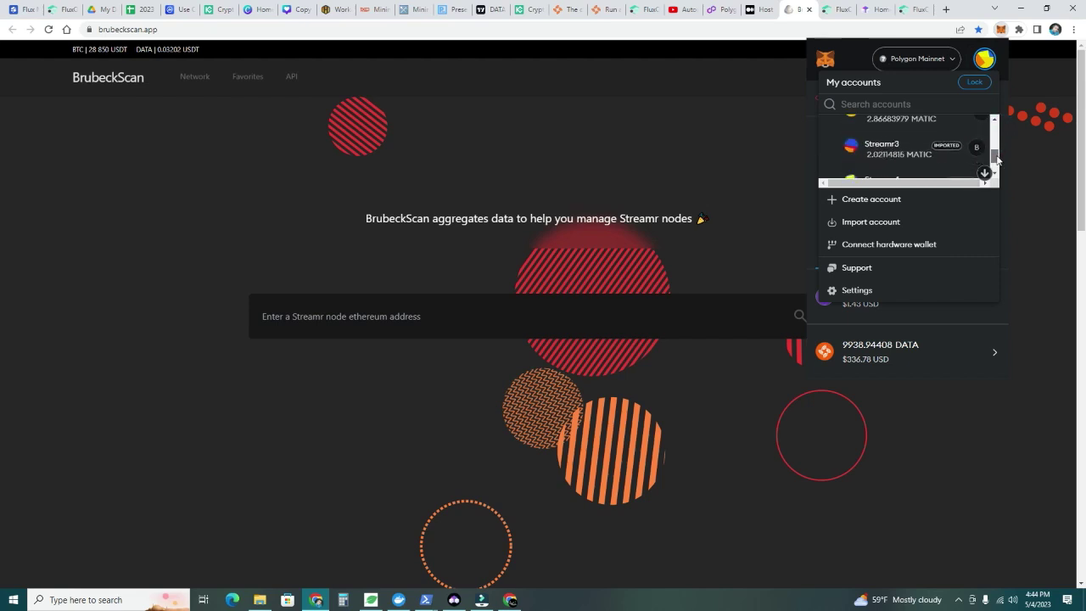
pyautogui.click(933, 121)
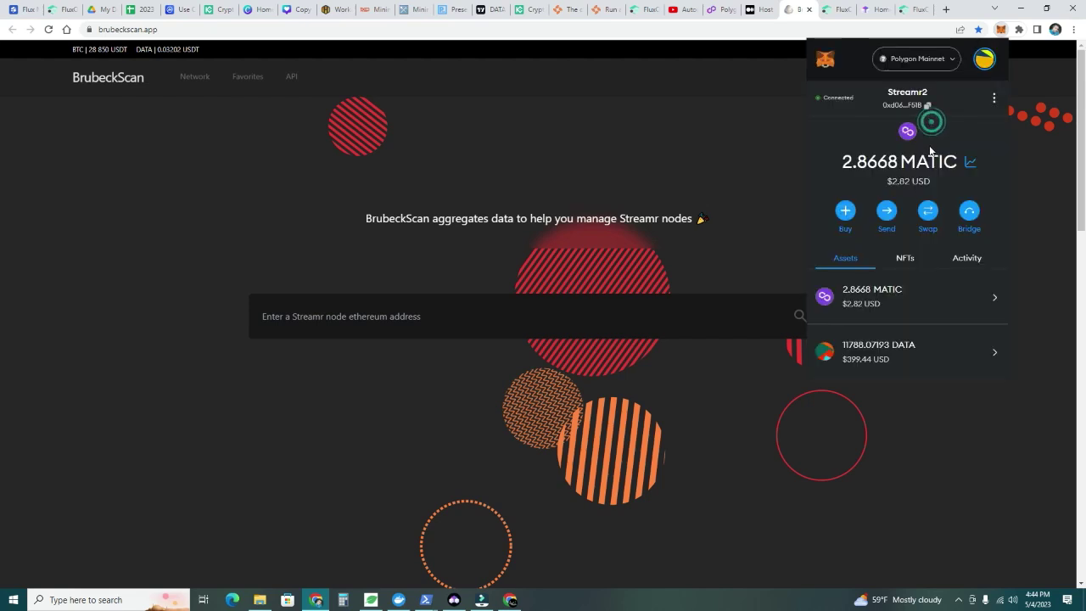
# Copy the Streamr2 address and paste it into BrubeckScan's node address search box
pyautogui.click(928, 106)
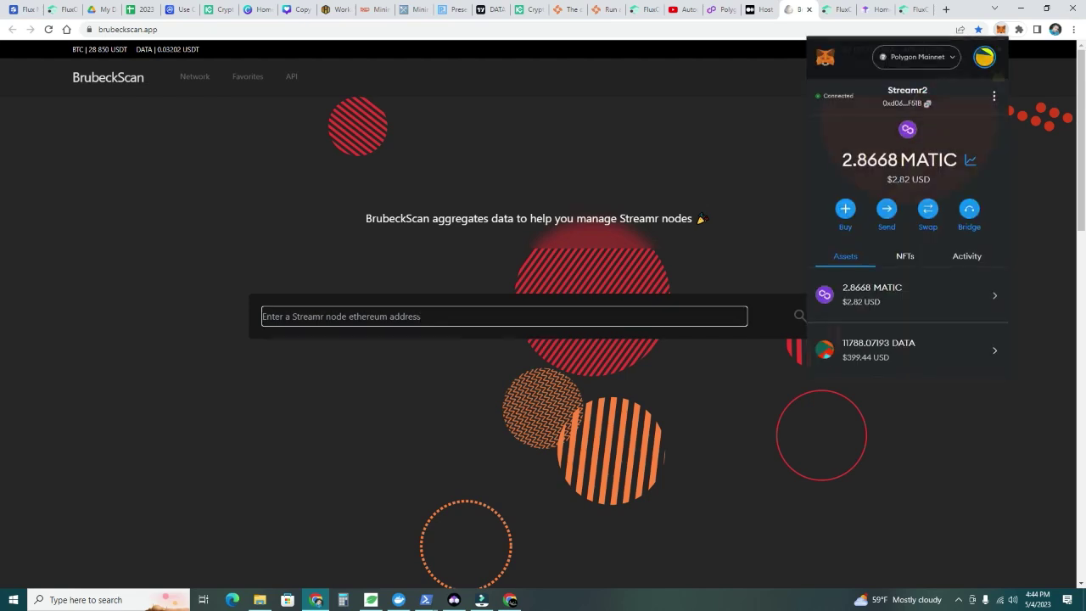
pyautogui.click(417, 319)
pyautogui.rightClick(419, 321)
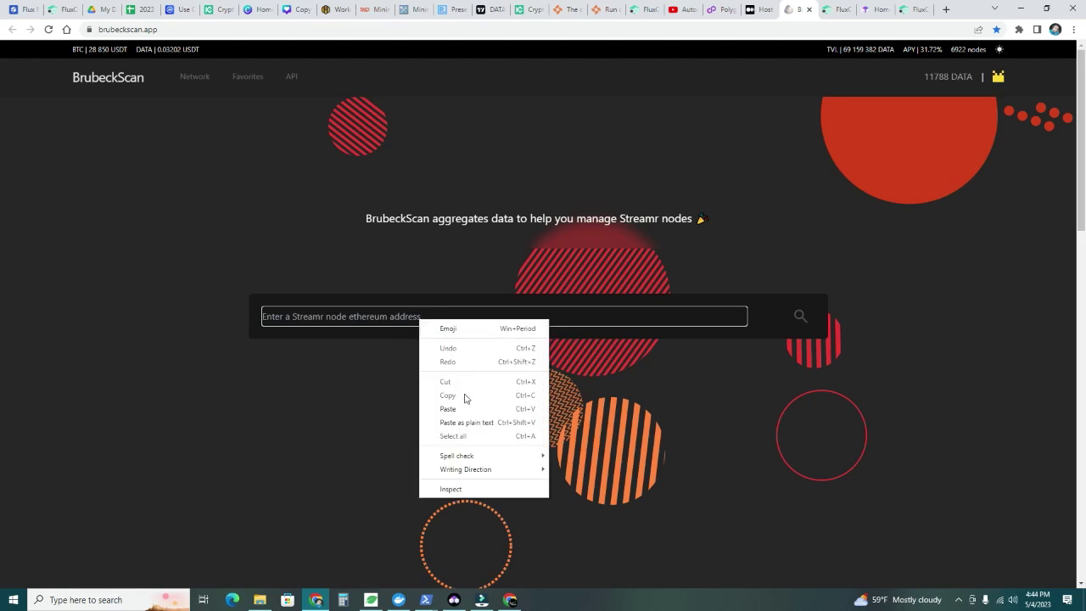
pyautogui.click(455, 409)
# Look up the node stats, highlighting the 11 788 DATA staked and 35.28 still to be received
pyautogui.click(800, 315)
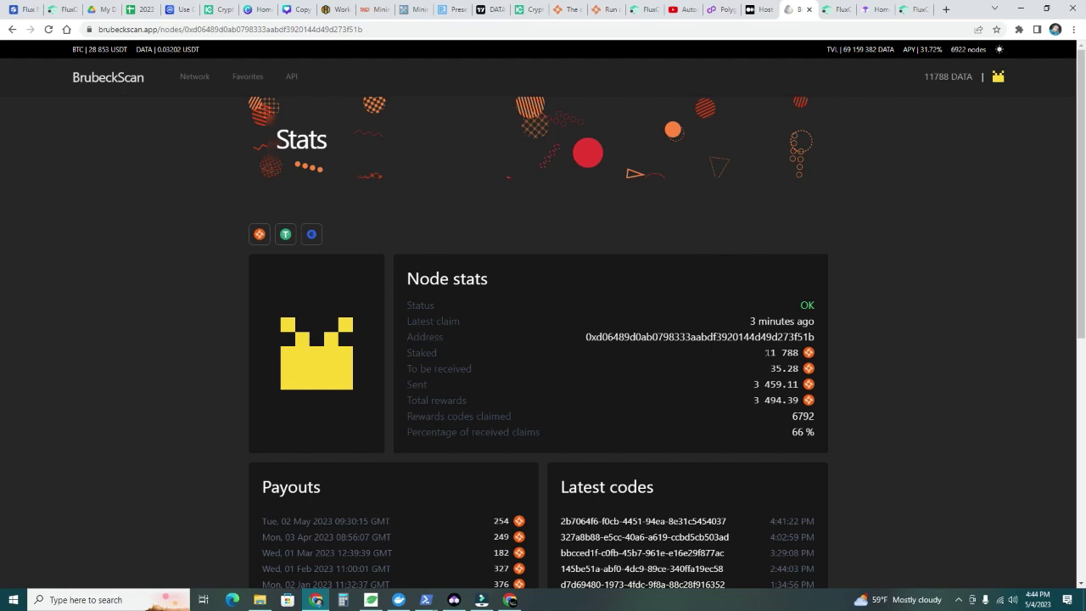
pyautogui.moveTo(764, 352); pyautogui.dragTo(801, 355)
pyautogui.click(855, 345)
pyautogui.doubleClick(782, 369)
pyautogui.click(853, 372)
# Scroll through the payouts, pointing out the 66% of claims received
pyautogui.scroll(-1, 808, 371)
pyautogui.click(809, 337)
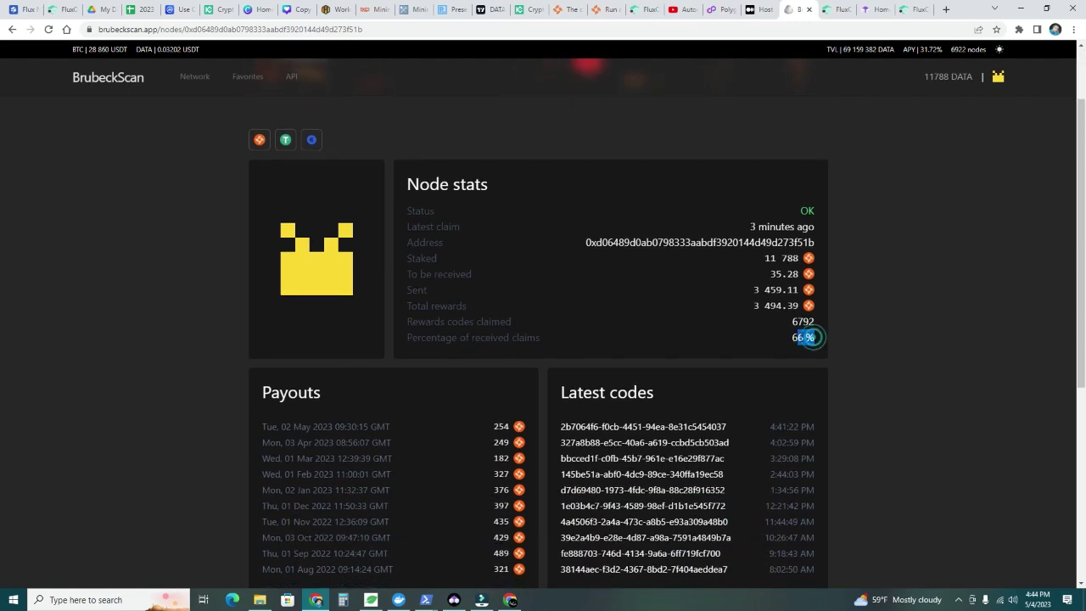
pyautogui.scroll(-2, 440, 384)
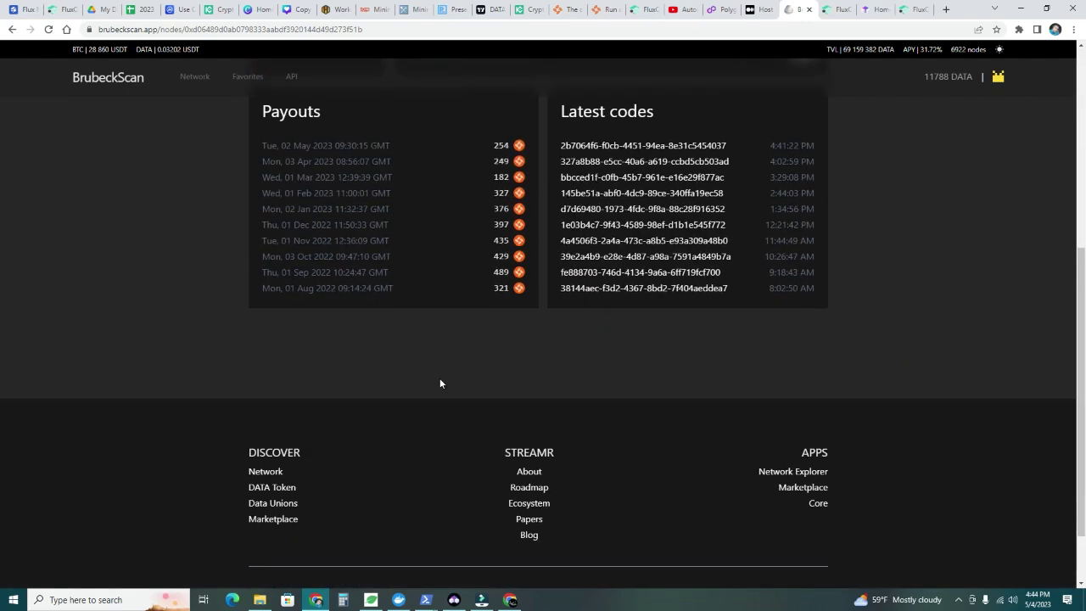
pyautogui.scroll(2, 440, 384)
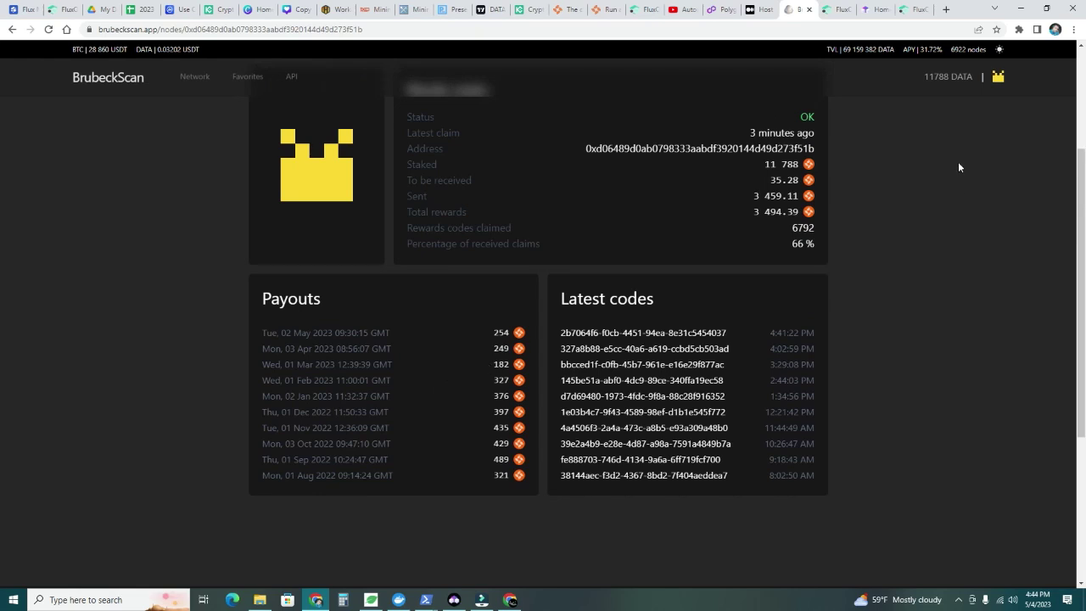
pyautogui.scroll(1, 954, 162)
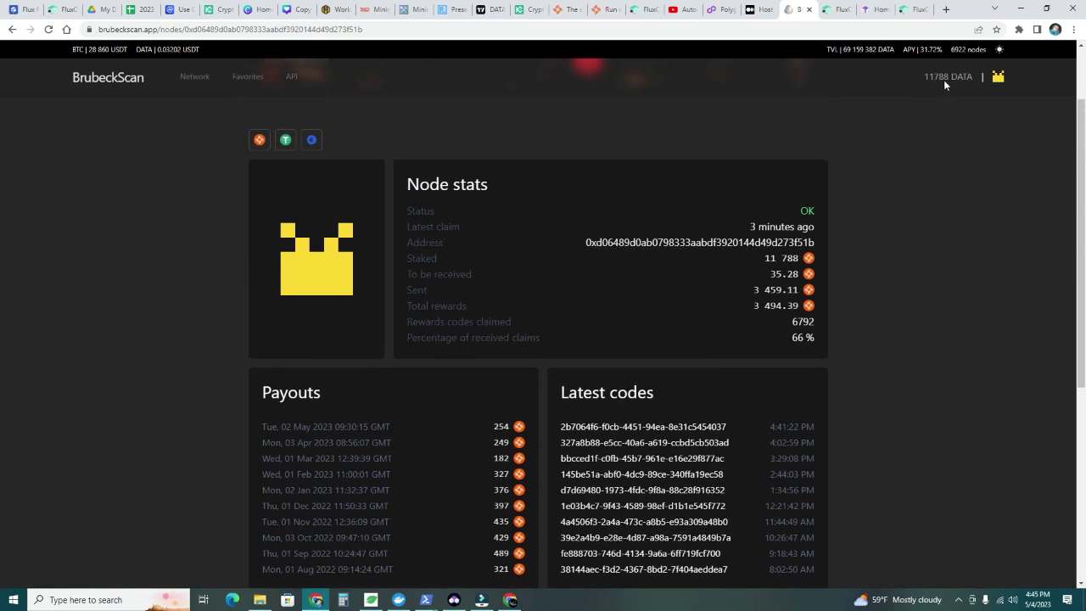
# Check the 11788.07193 DATA balance in MetaMask, then return to the account overview
pyautogui.click(1018, 30)
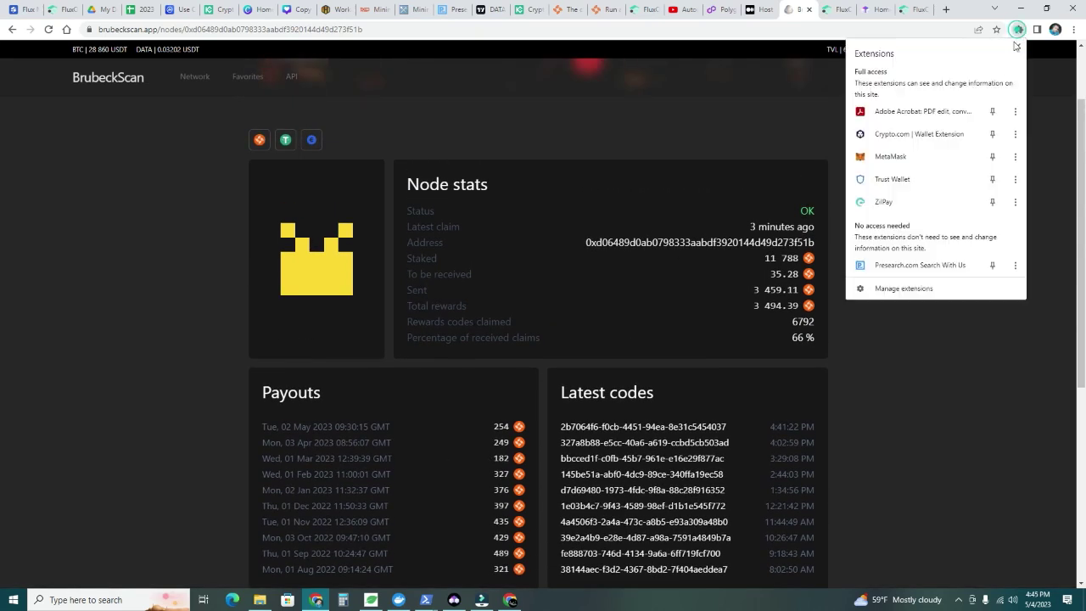
pyautogui.click(899, 156)
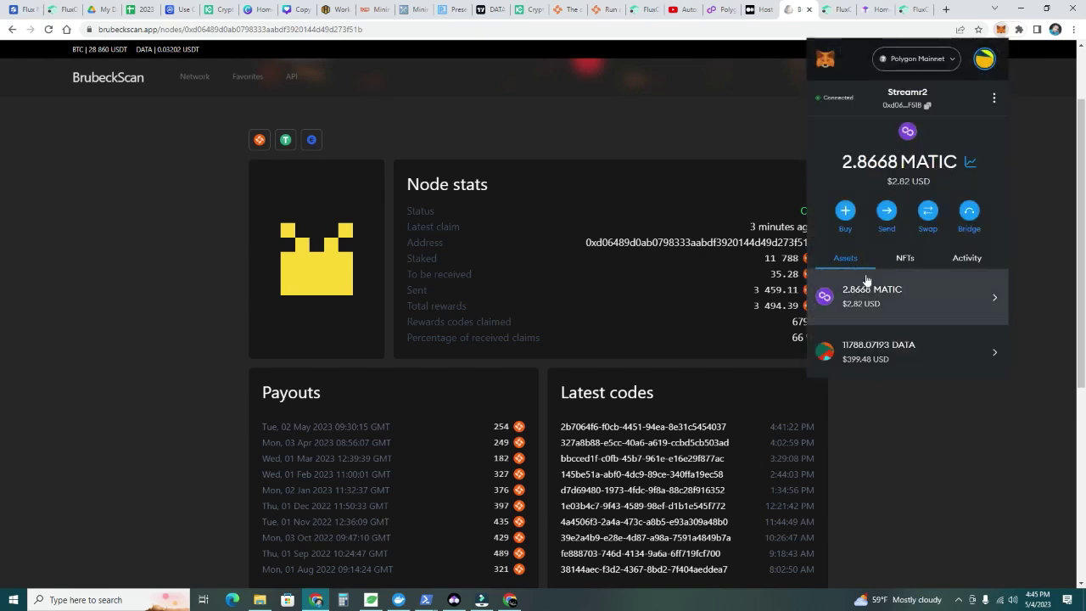
pyautogui.click(892, 359)
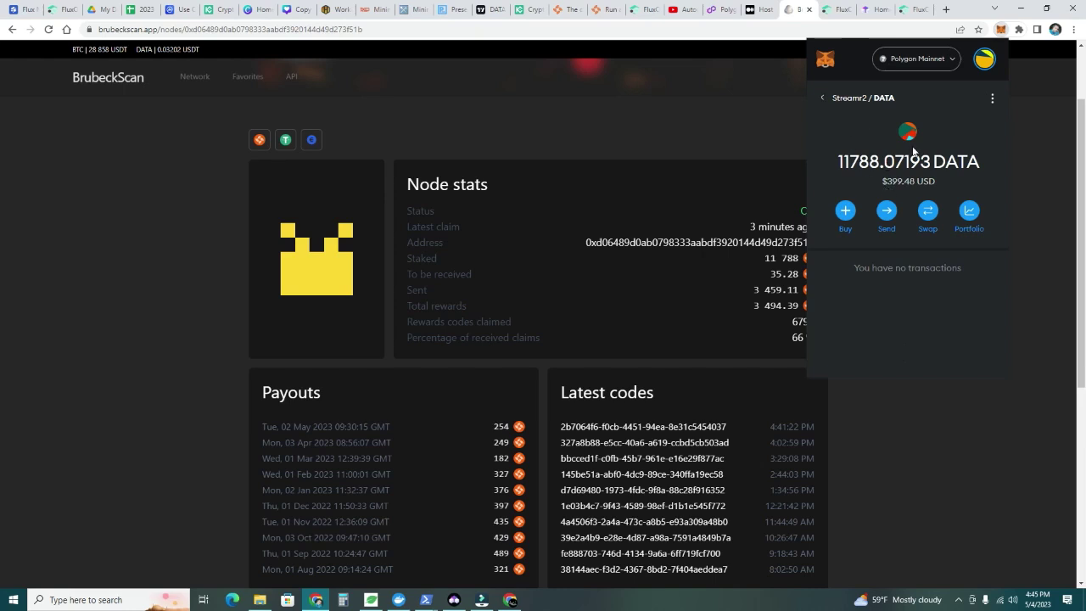
pyautogui.click(830, 102)
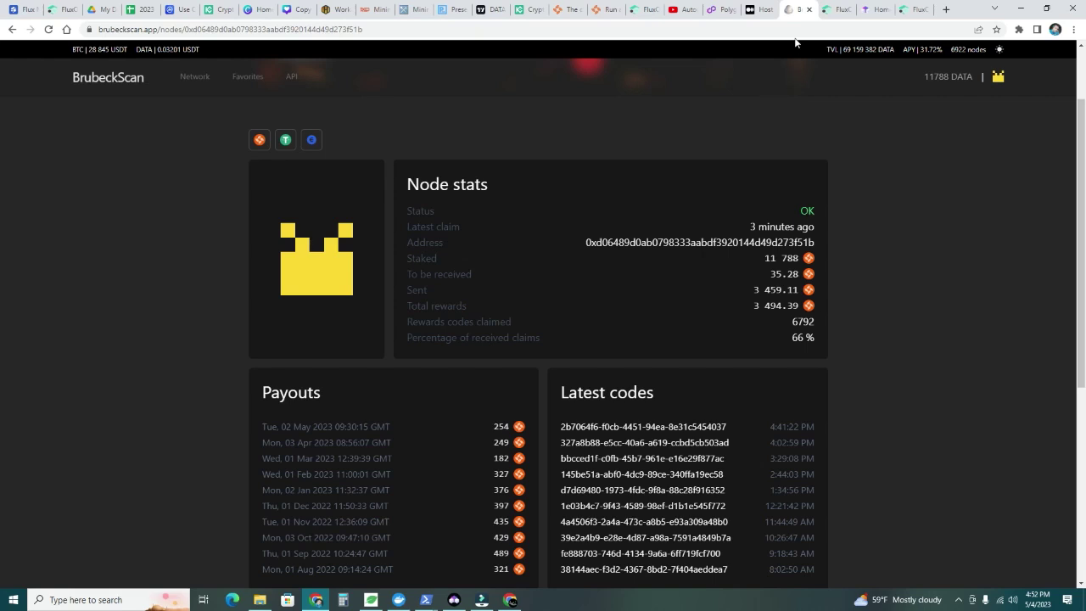
# Open StreamrNode's Manage view and scroll to Global Specifications showing 3 instances and a 1-month period
pyautogui.click(836, 11)
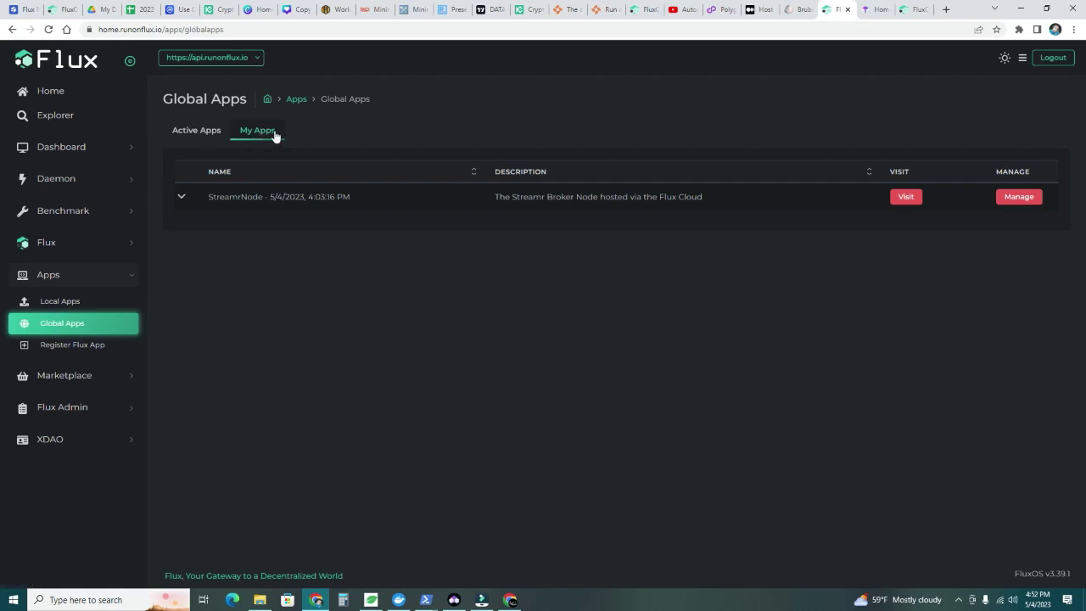
pyautogui.click(1018, 200)
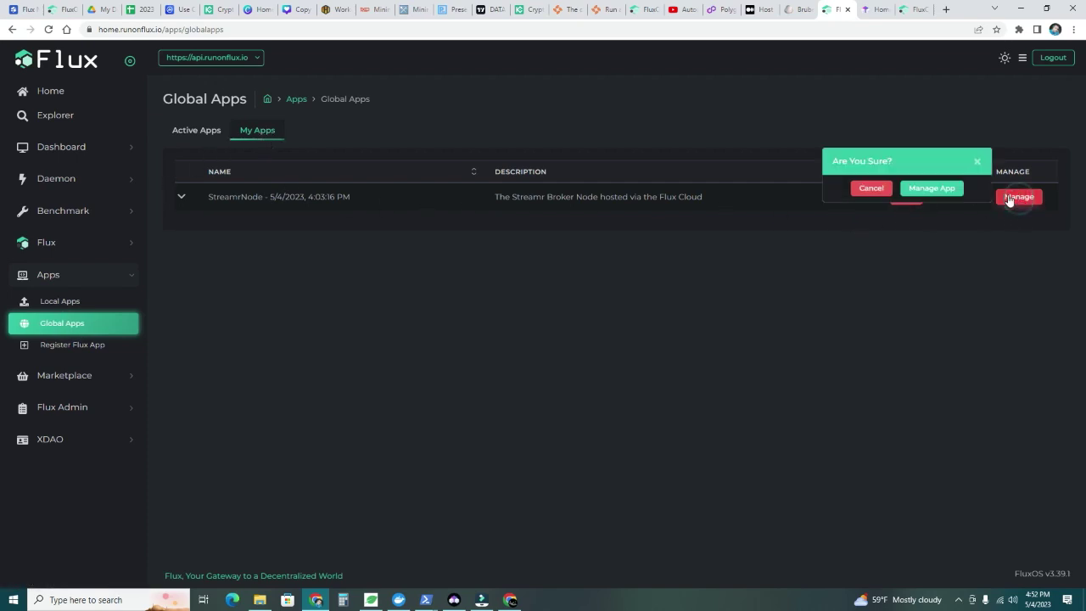
pyautogui.click(931, 188)
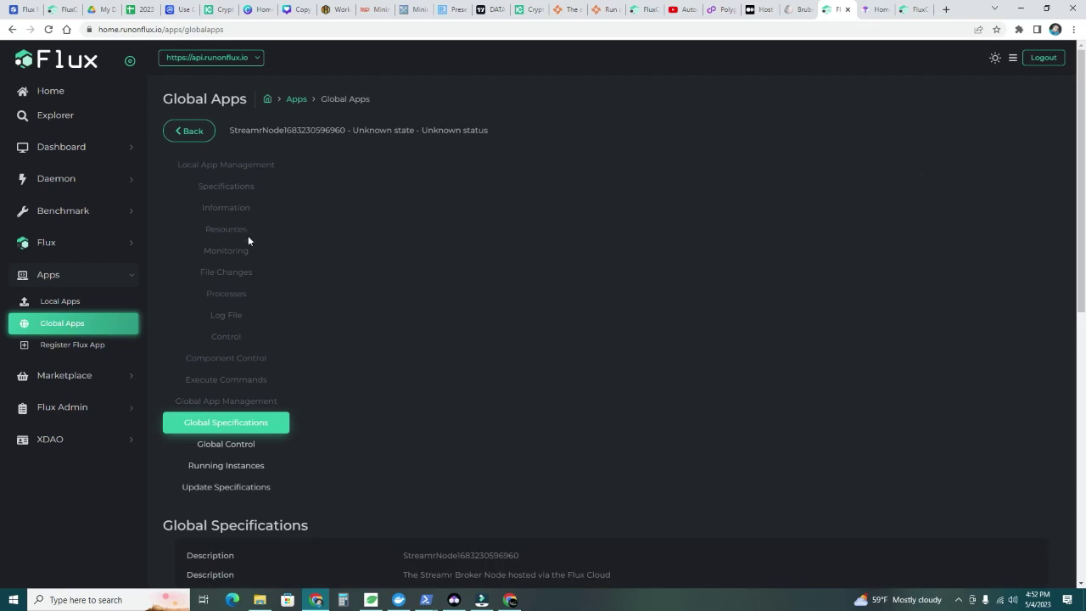
pyautogui.scroll(-2, 244, 240)
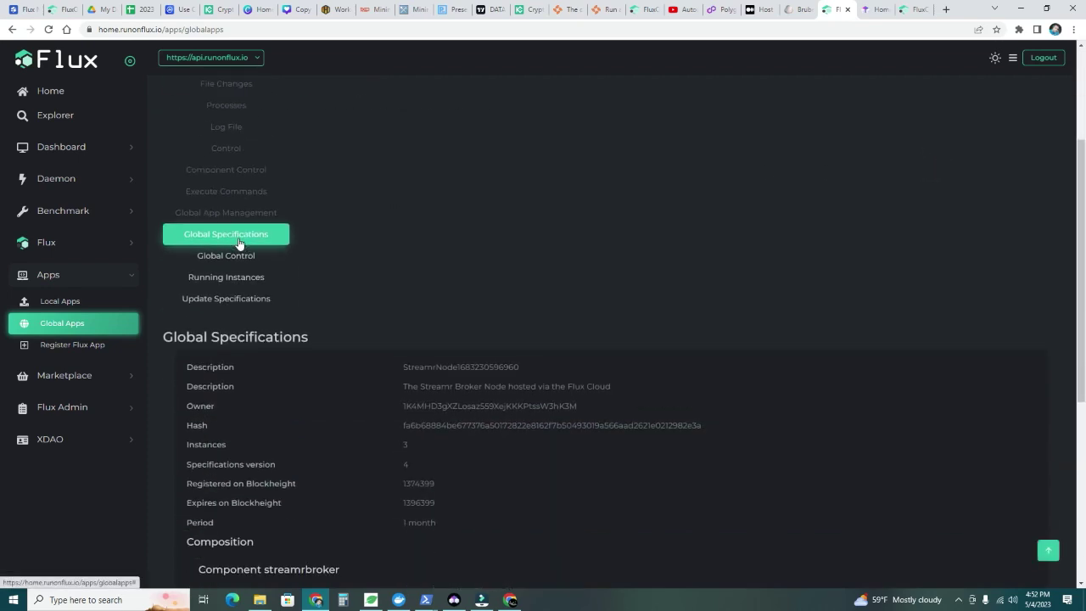
pyautogui.scroll(-1, 238, 244)
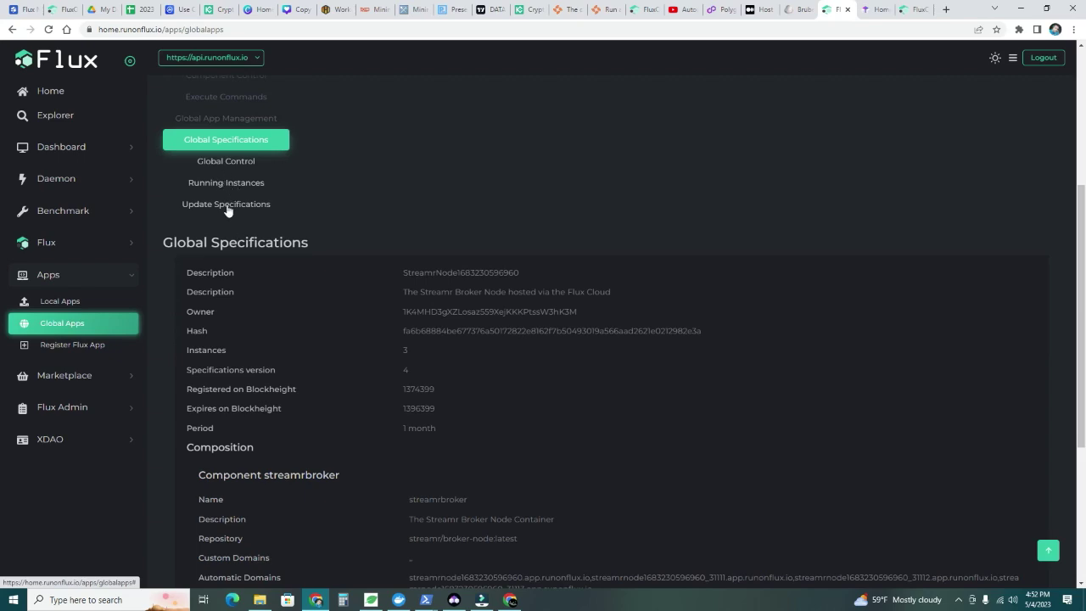
# Open Update Specifications and drag the Period slider out to 1 year
pyautogui.click(227, 208)
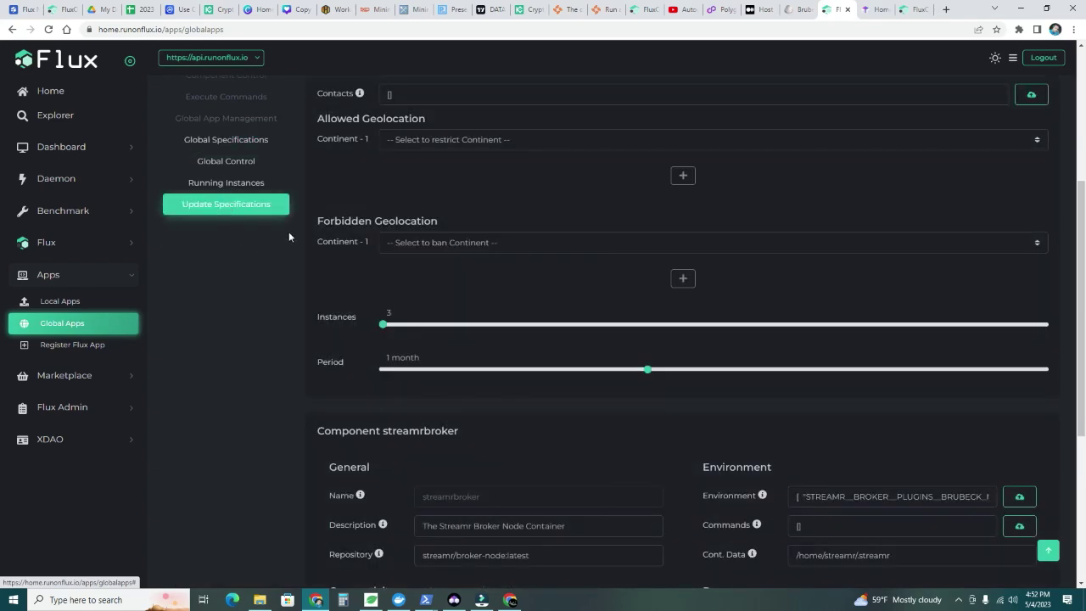
pyautogui.scroll(2, 349, 197)
pyautogui.scroll(-2, 357, 255)
pyautogui.click(777, 371)
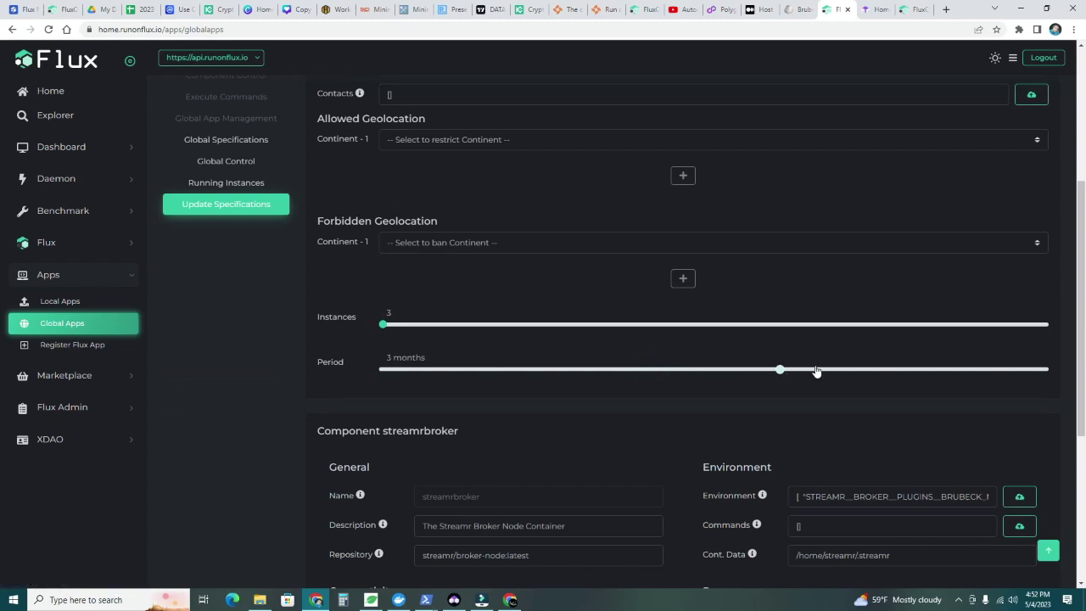
pyautogui.moveTo(817, 370); pyautogui.dragTo(1011, 366)
# Accept the Terms of Service, compute the update message, and re-set the period to 1 year
pyautogui.scroll(-4, 644, 367)
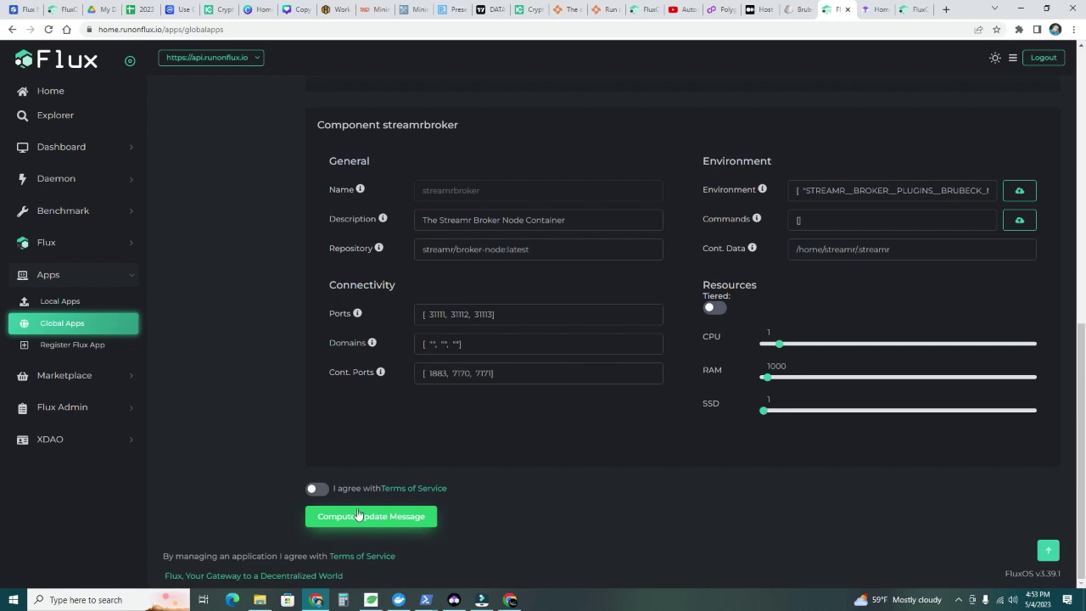
pyautogui.click(316, 492)
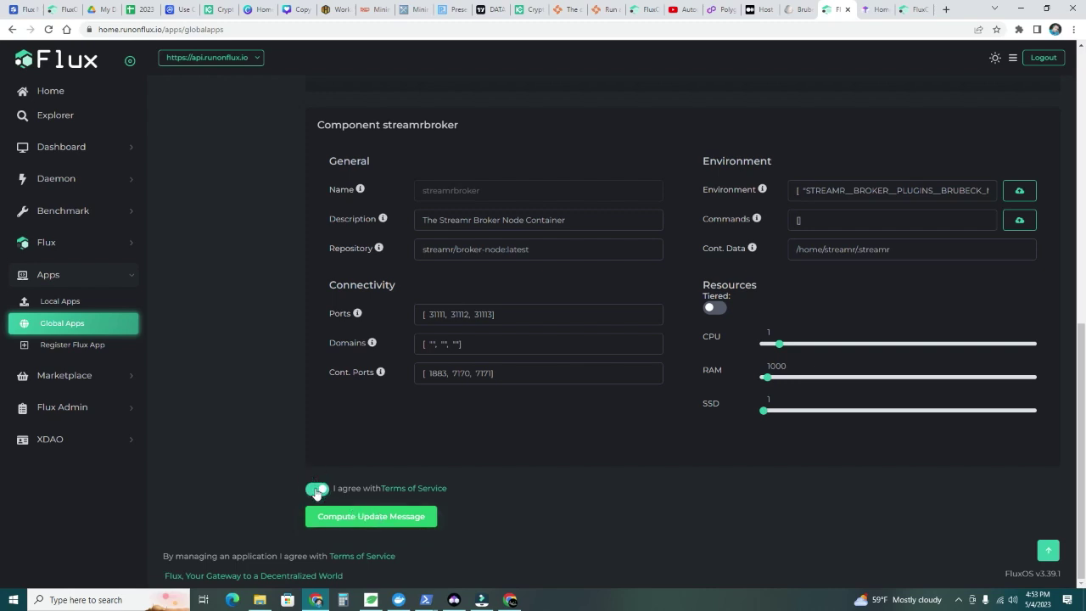
pyautogui.click(426, 523)
pyautogui.scroll(4, 579, 409)
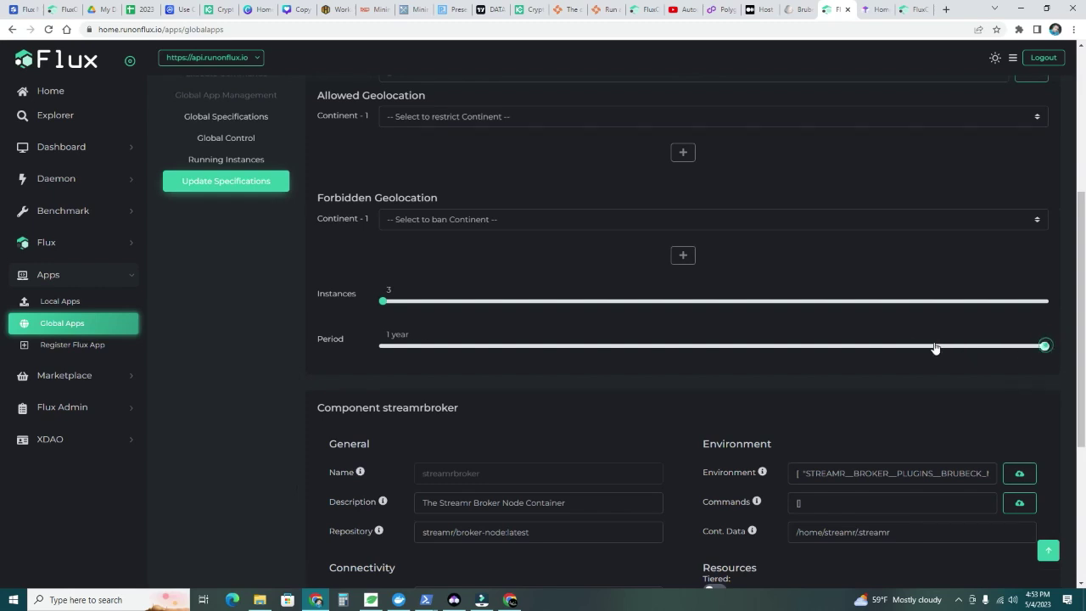
pyautogui.click(727, 343)
pyautogui.moveTo(727, 343); pyautogui.dragTo(1043, 345)
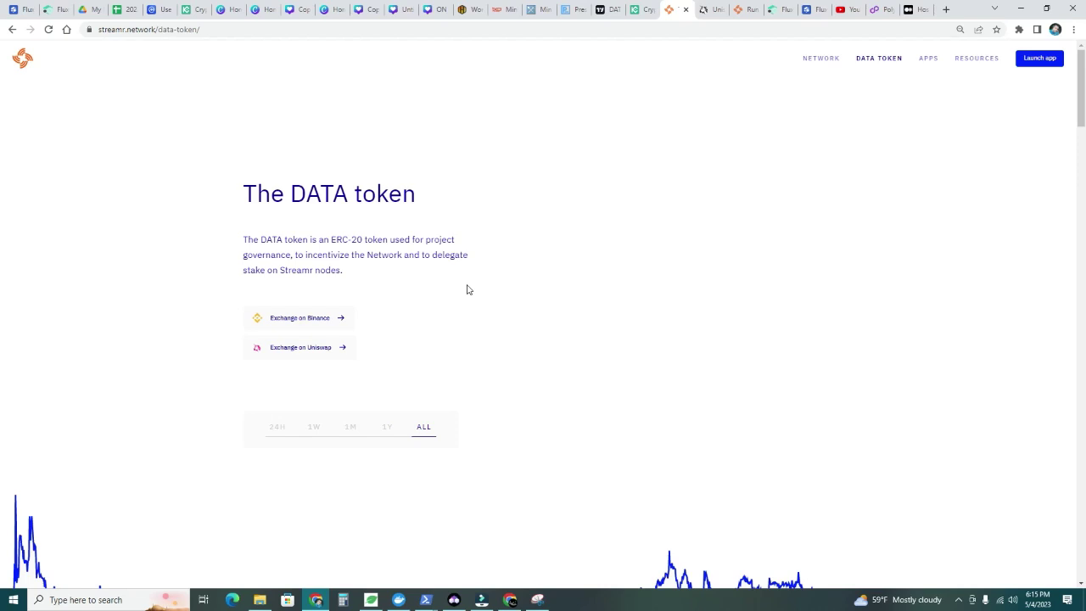
# Scroll to the DATA price stats and highlight the 1B total supply figure
pyautogui.scroll(-4, 466, 290)
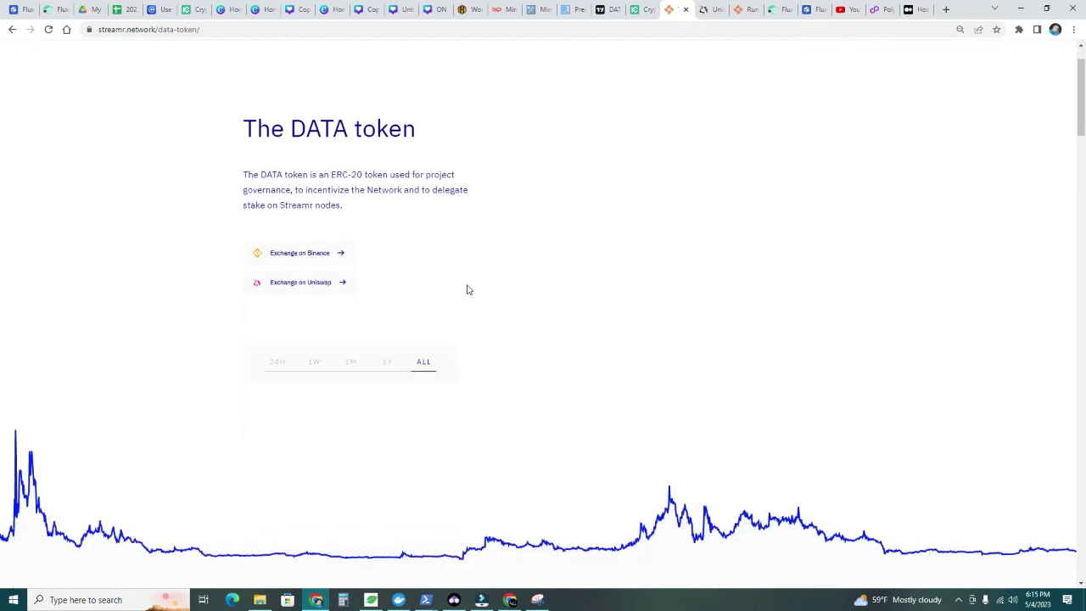
pyautogui.scroll(-2, 464, 284)
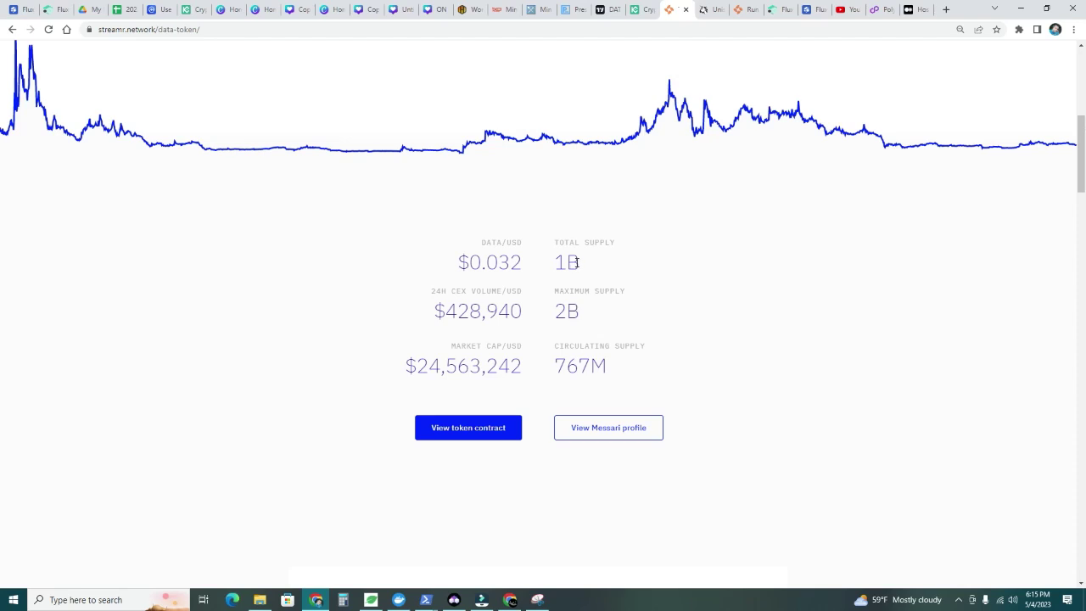
pyautogui.moveTo(579, 263); pyautogui.dragTo(552, 264)
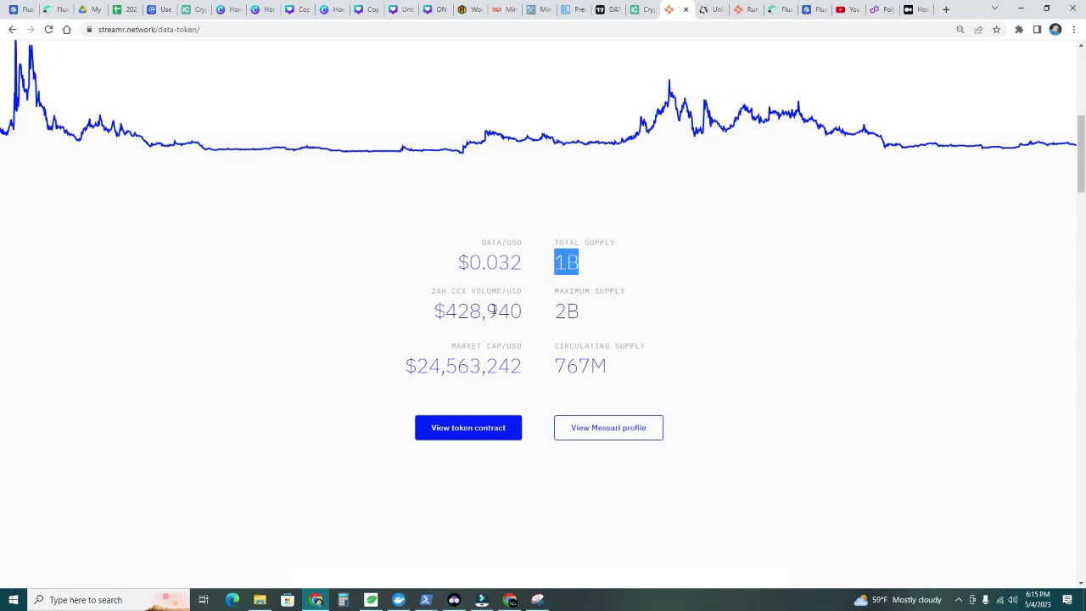
pyautogui.scroll(4, 375, 310)
pyautogui.scroll(-3, 656, 250)
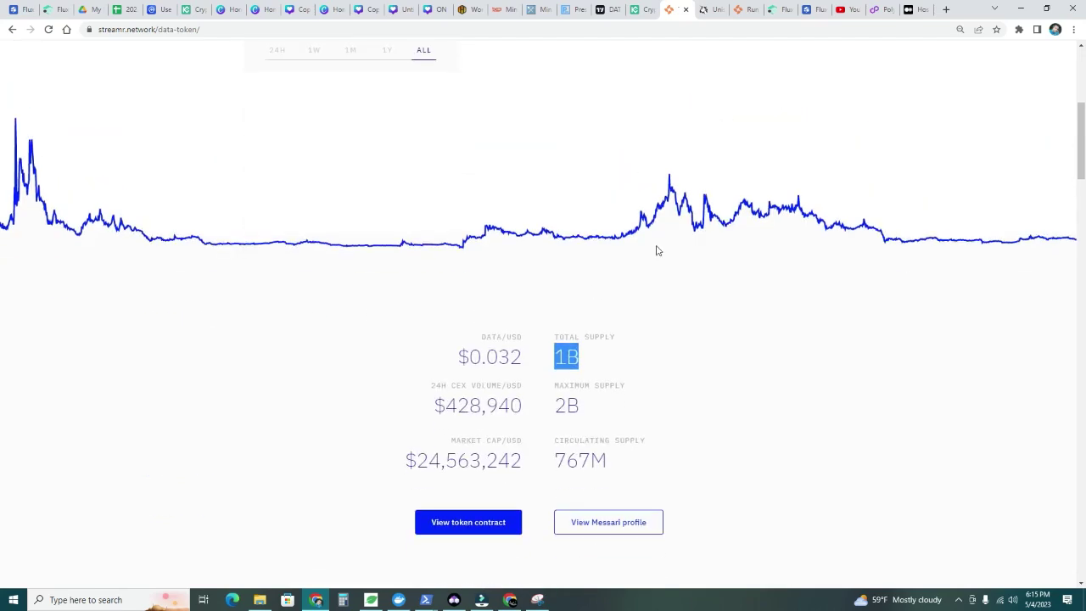
# Zoom and pan the DATAUSDT daily chart to focus on recent prices around 0.03
pyautogui.click(601, 9)
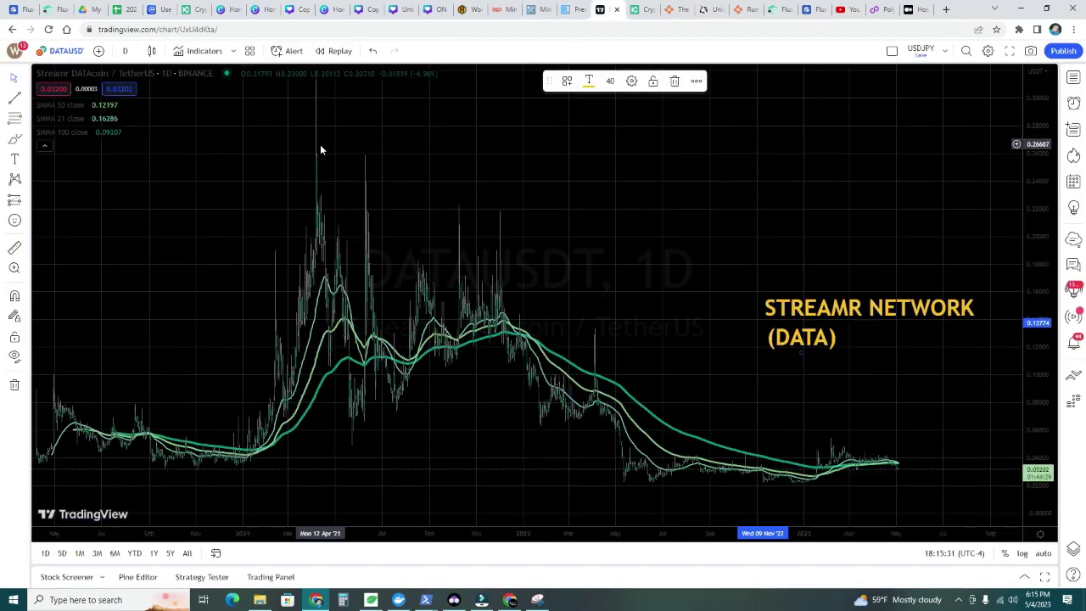
pyautogui.scroll(1, 323, 153)
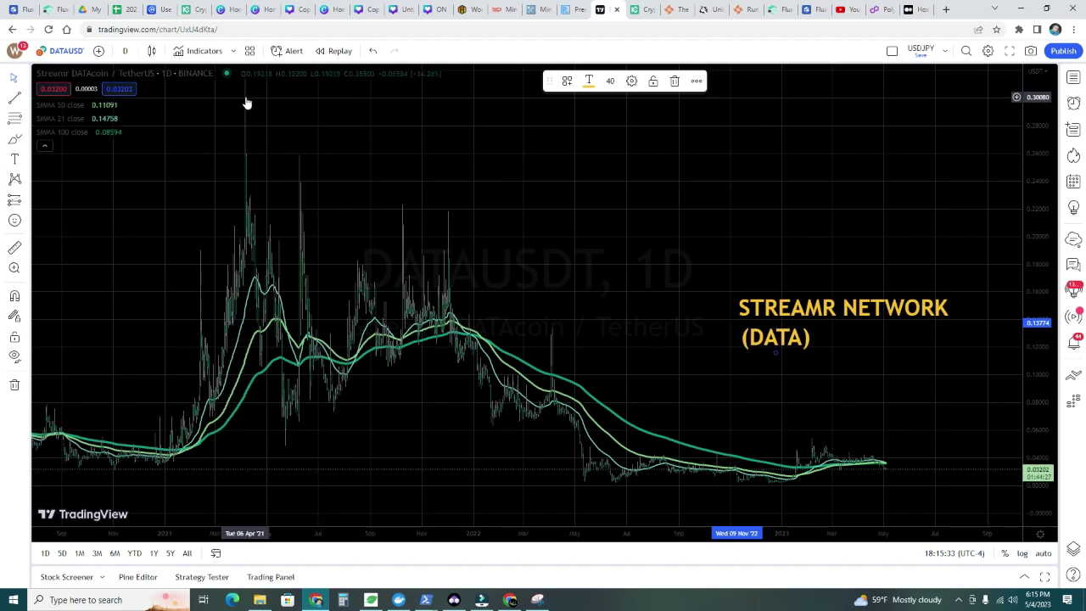
pyautogui.moveTo(1035, 102); pyautogui.dragTo(1033, 178)
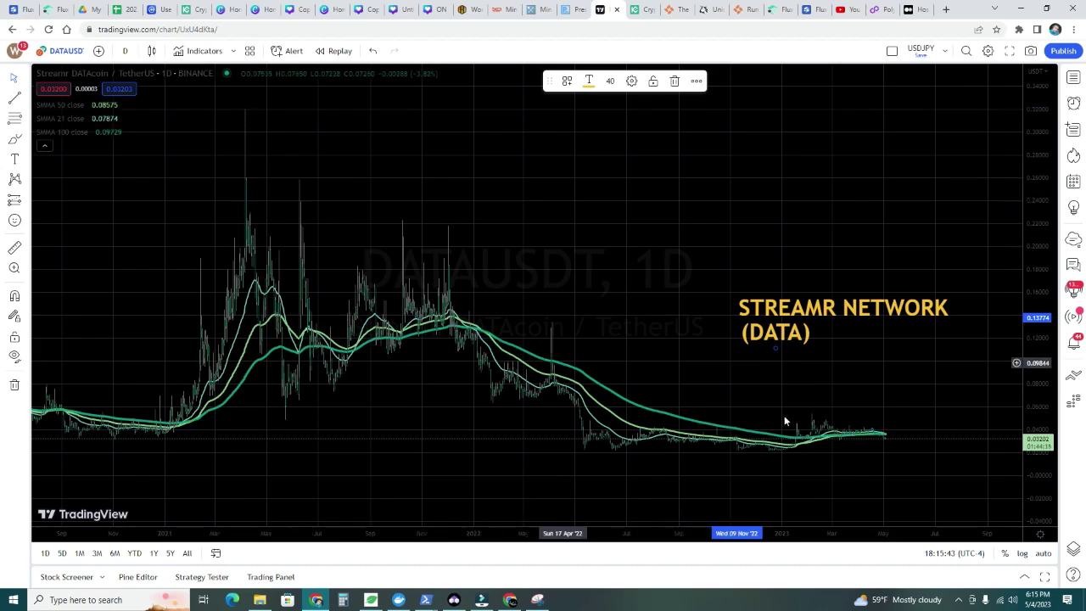
pyautogui.moveTo(834, 410); pyautogui.dragTo(771, 410)
pyautogui.moveTo(1040, 489); pyautogui.dragTo(864, 294)
pyautogui.moveTo(1042, 472); pyautogui.dragTo(812, 337)
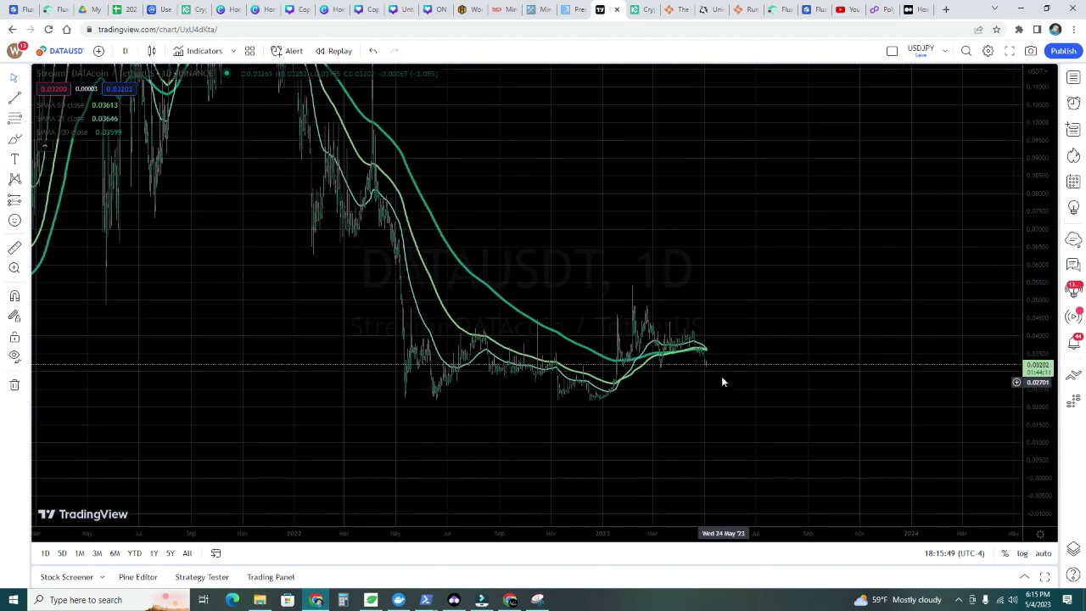
pyautogui.moveTo(743, 259); pyautogui.dragTo(744, 436)
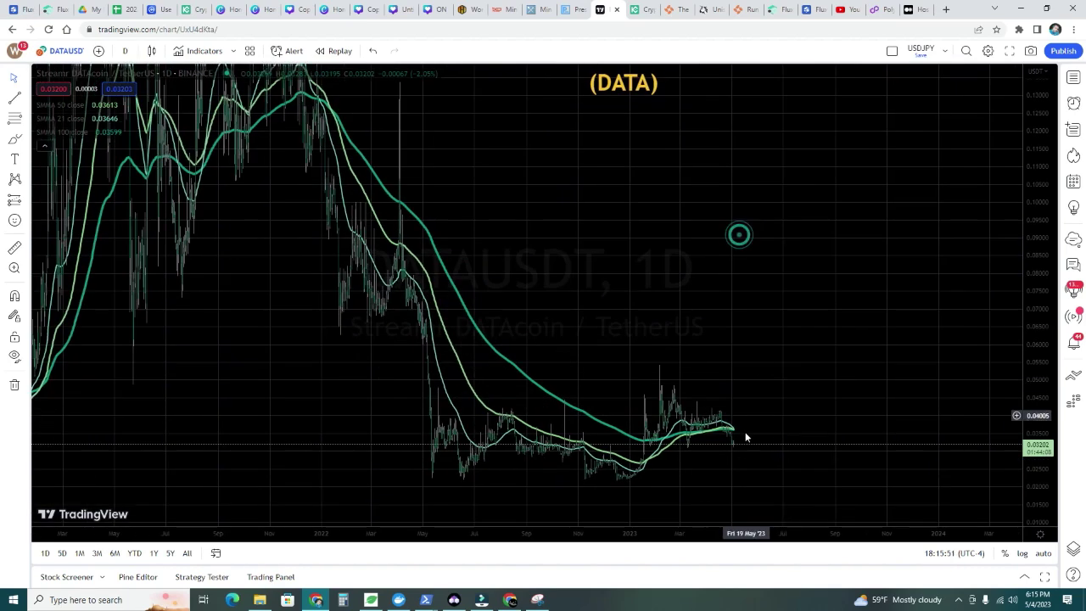
pyautogui.moveTo(1030, 235); pyautogui.dragTo(1037, 180)
pyautogui.moveTo(764, 235); pyautogui.dragTo(776, 274)
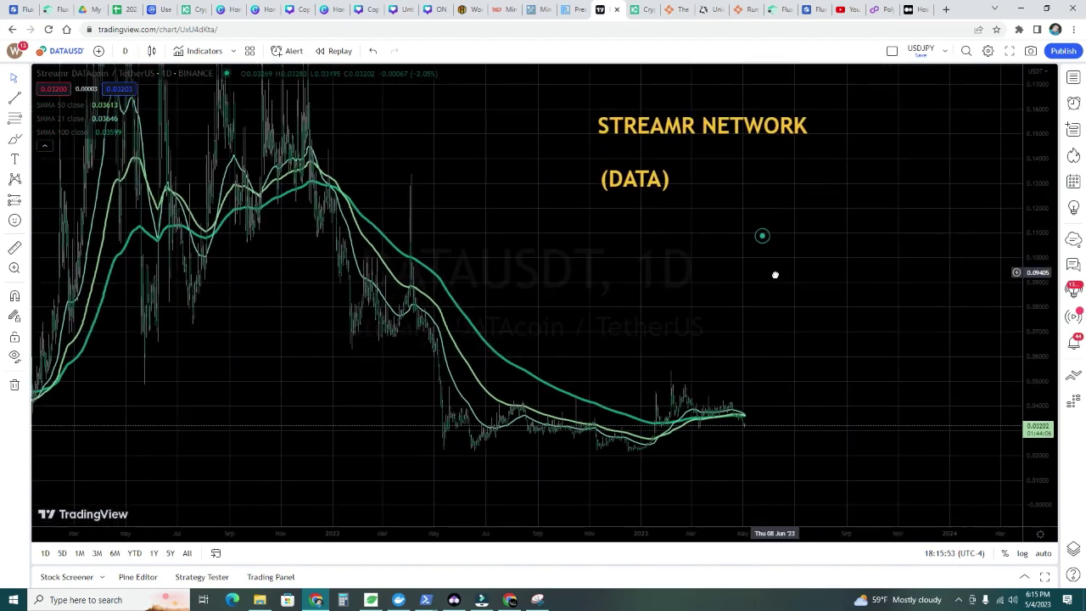